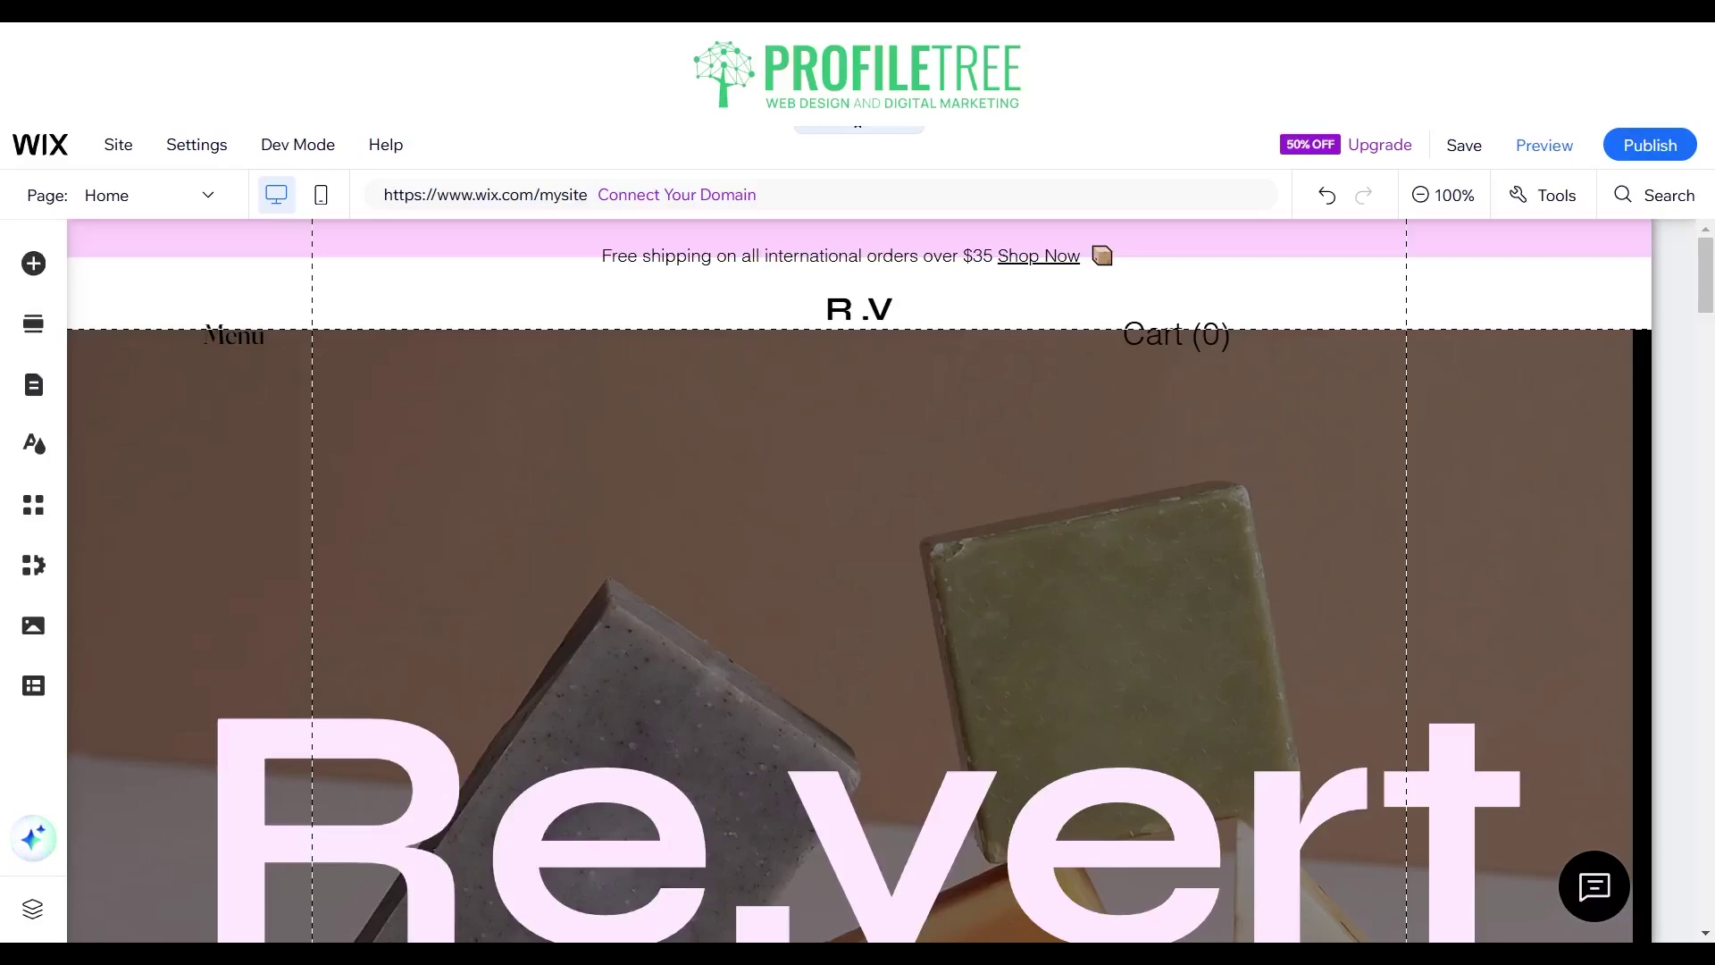
Search the app market for "members", add the Wix Members Area app to the site and dismiss its introduction.
click(32, 509)
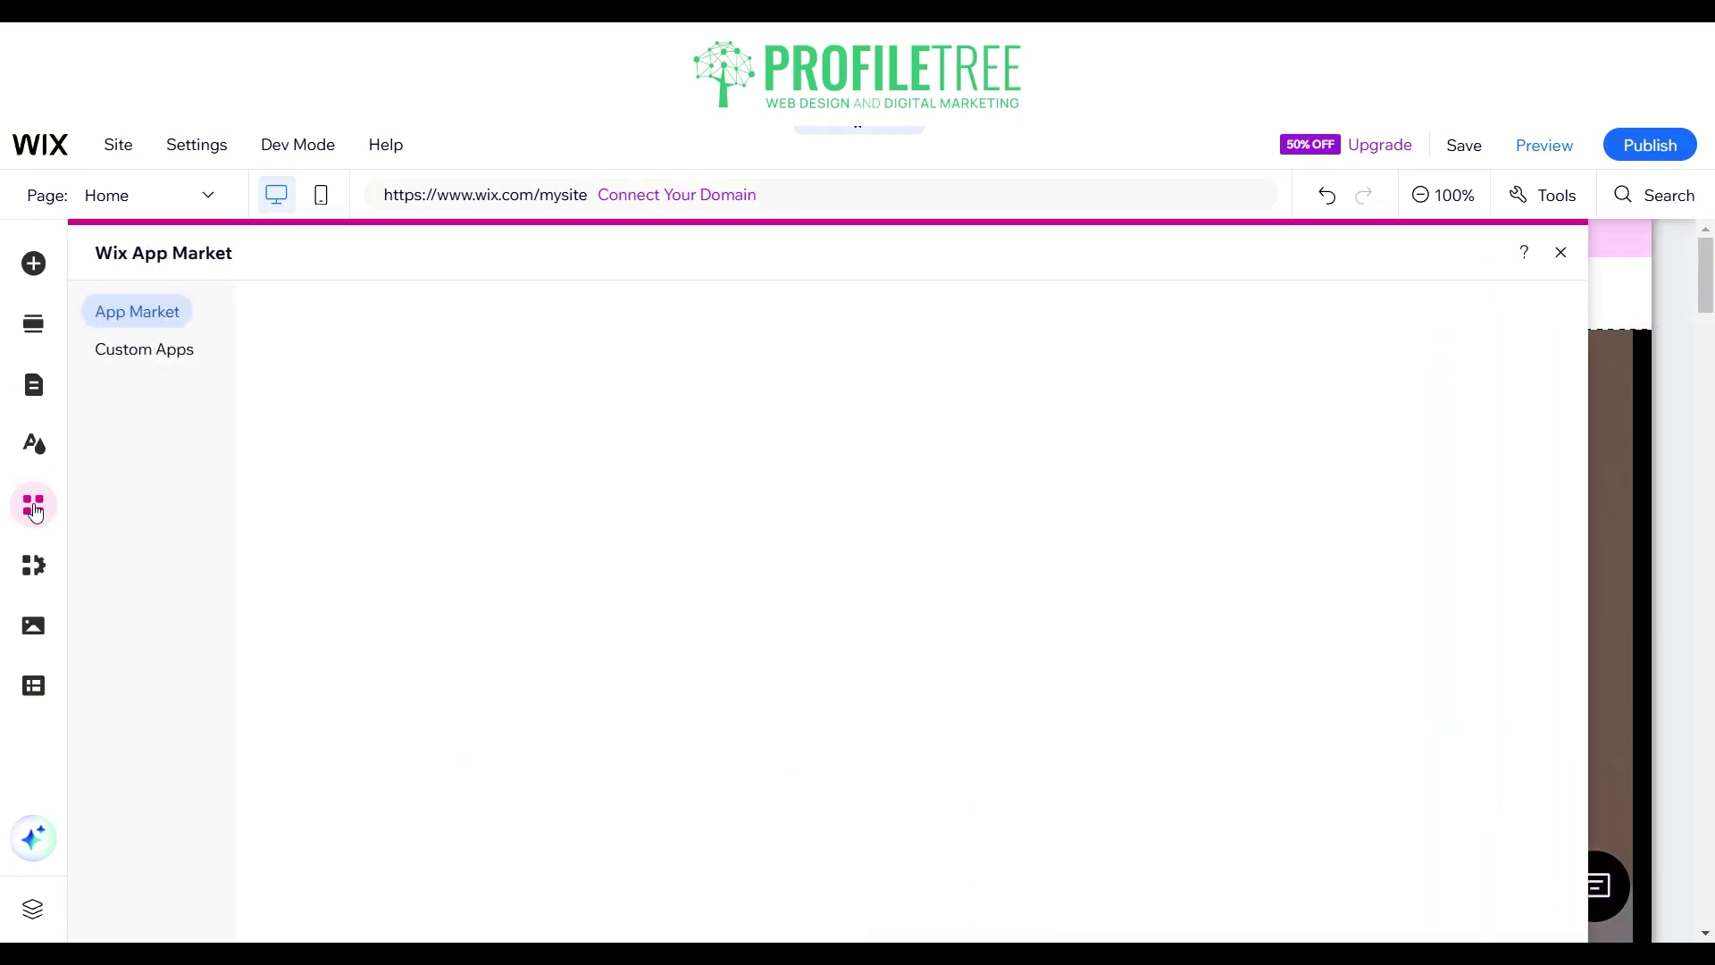
click(642, 444)
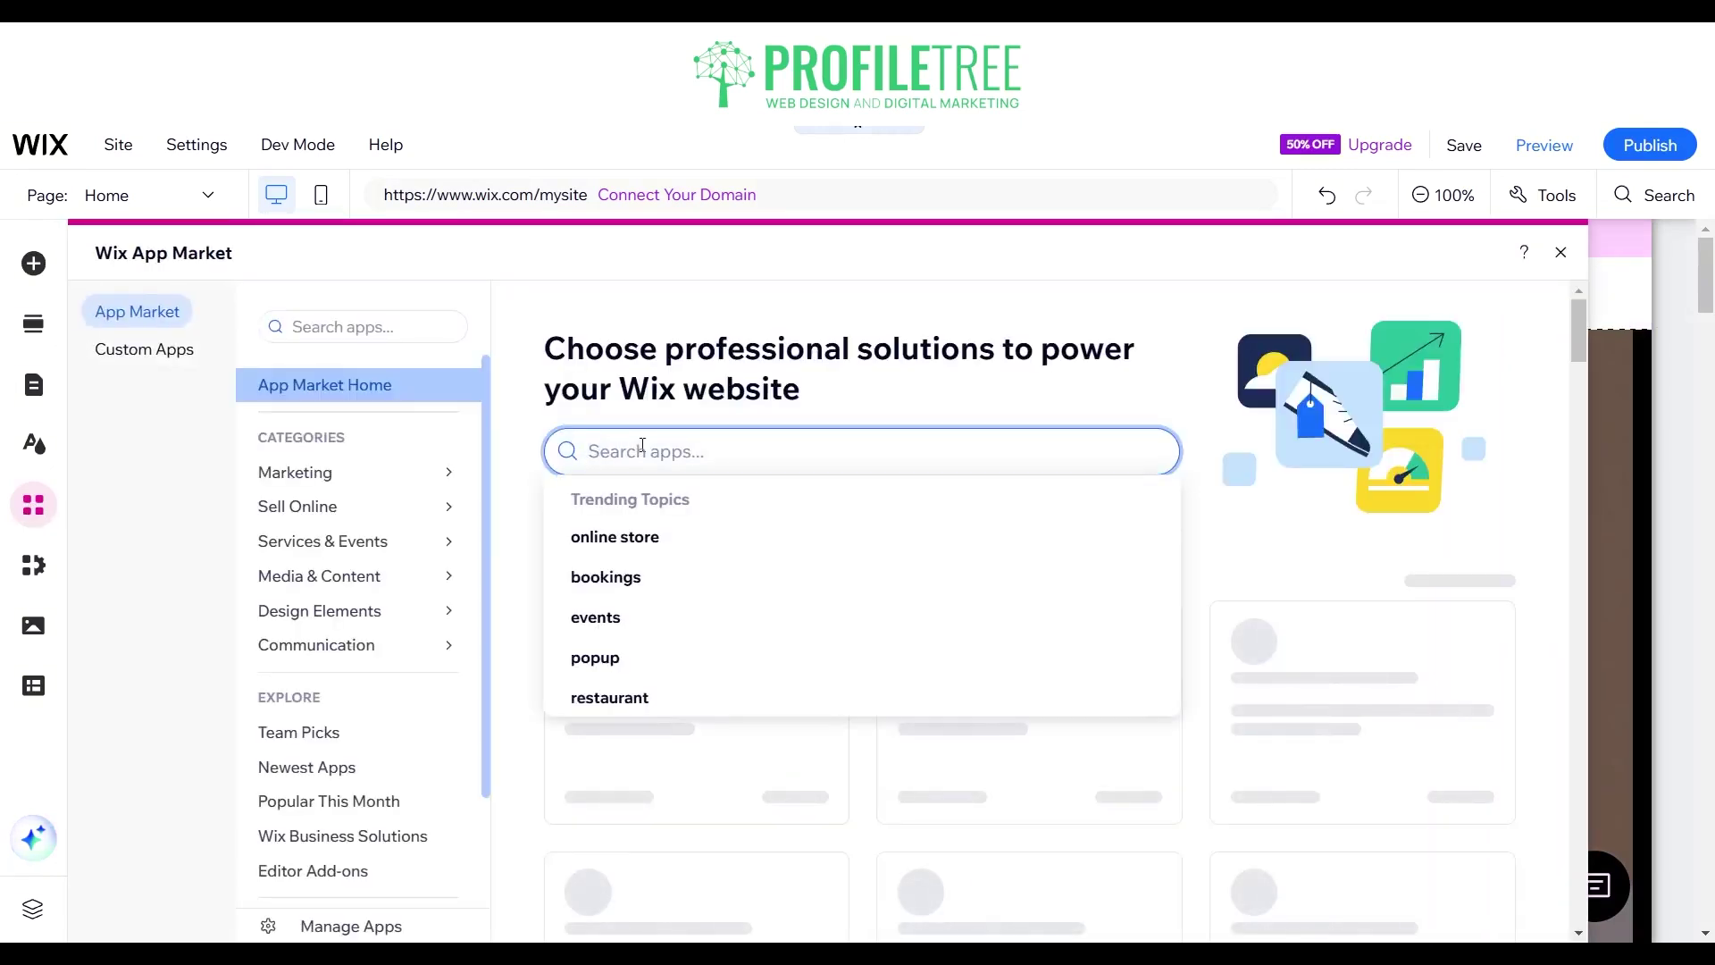
text(members)
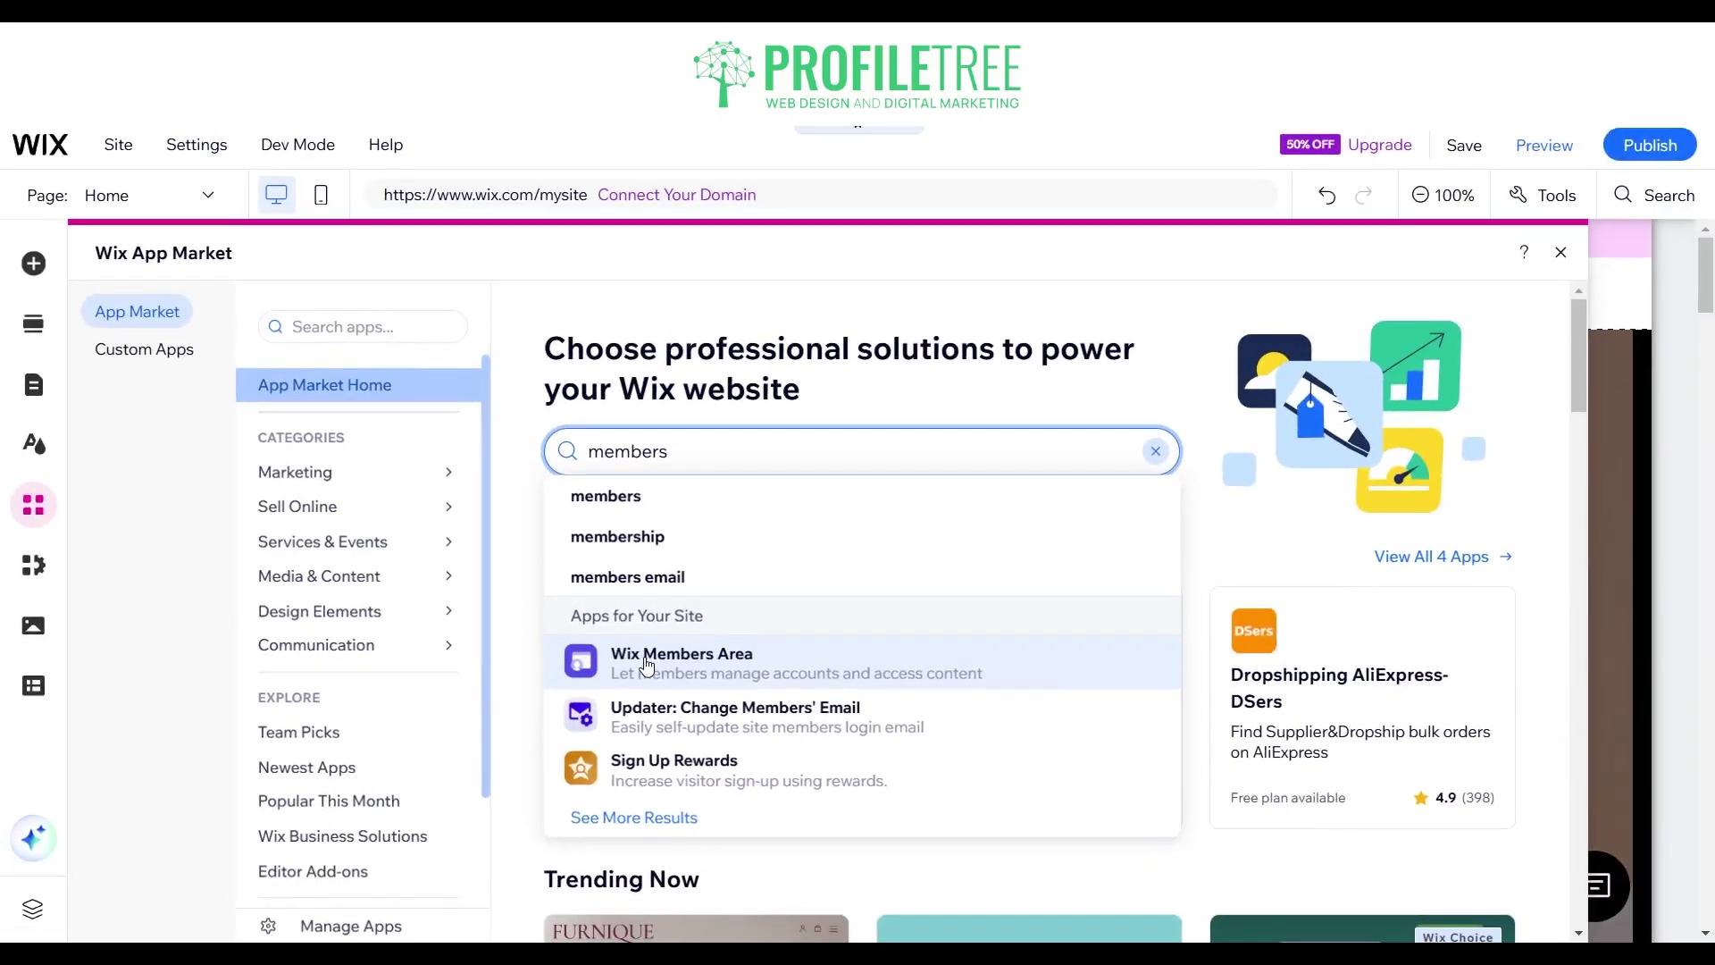
click(647, 666)
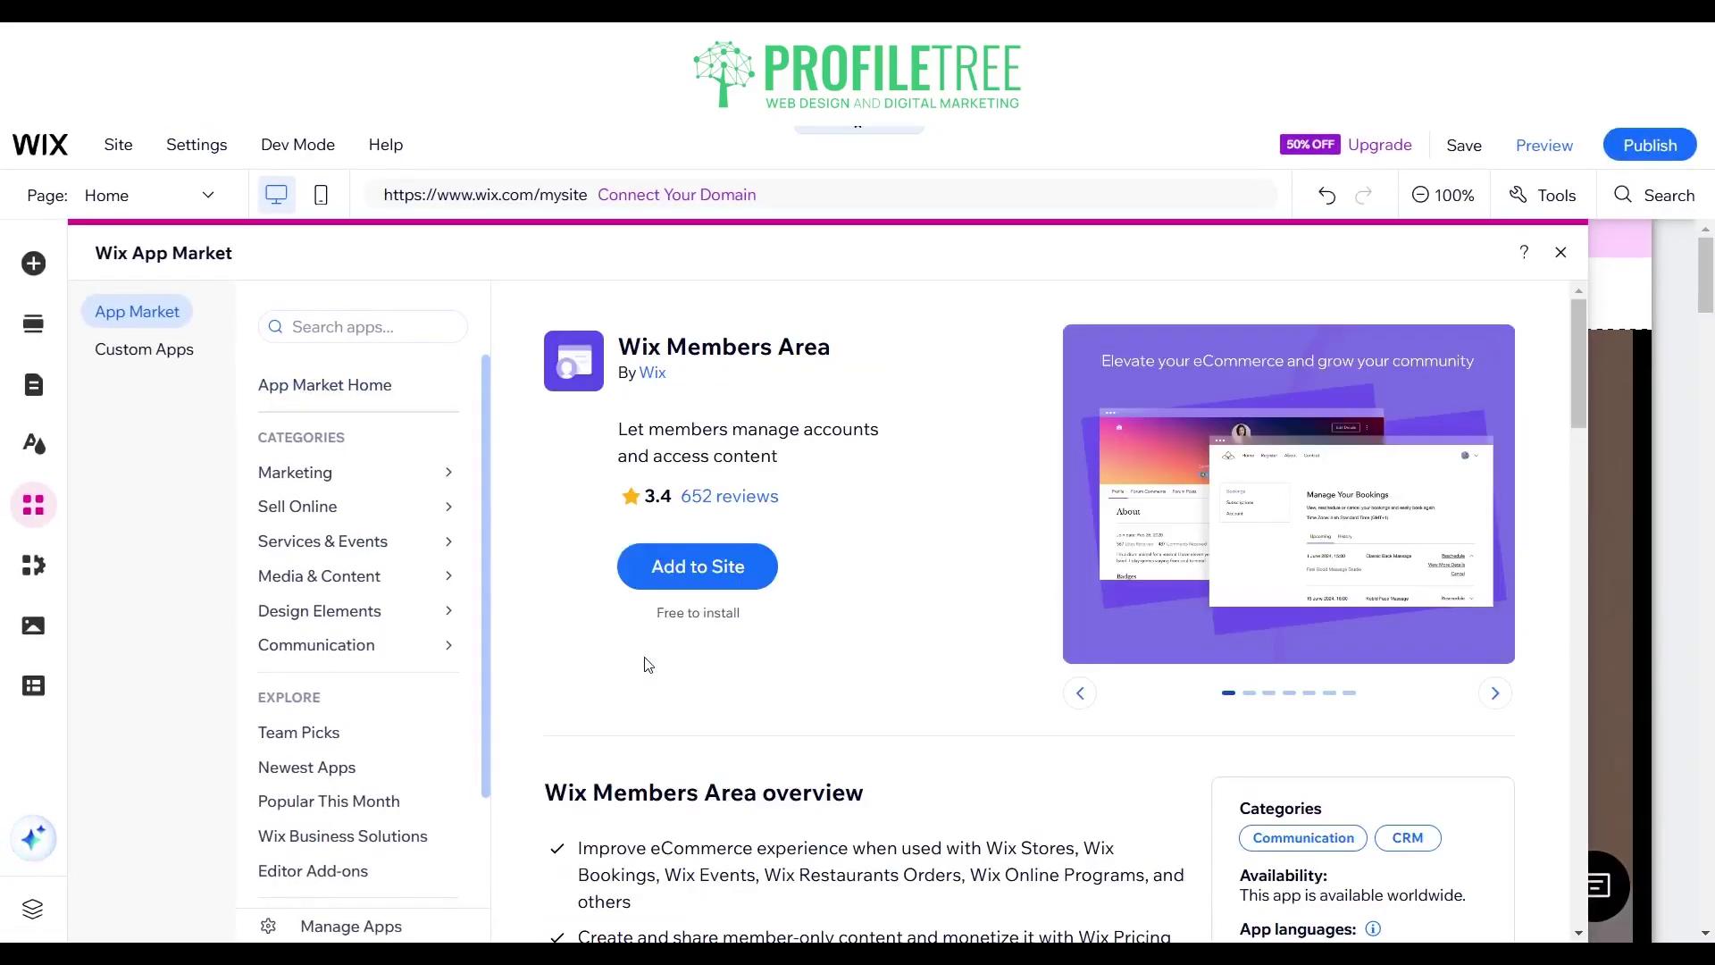
click(694, 582)
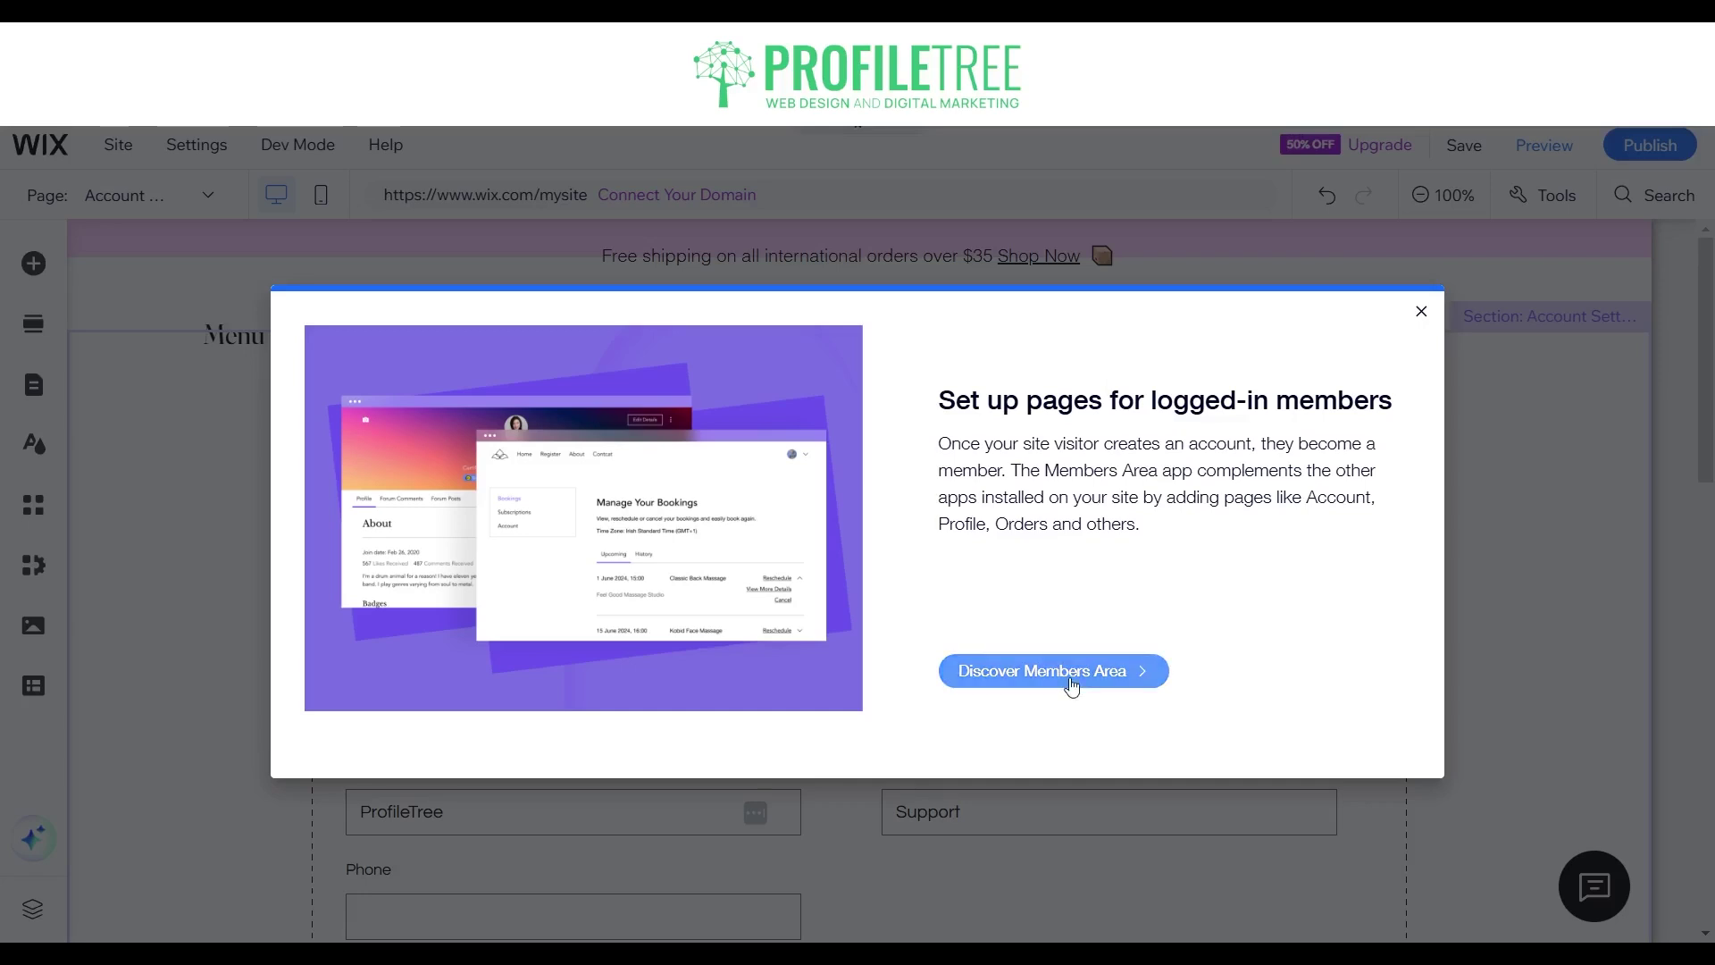
click(1421, 312)
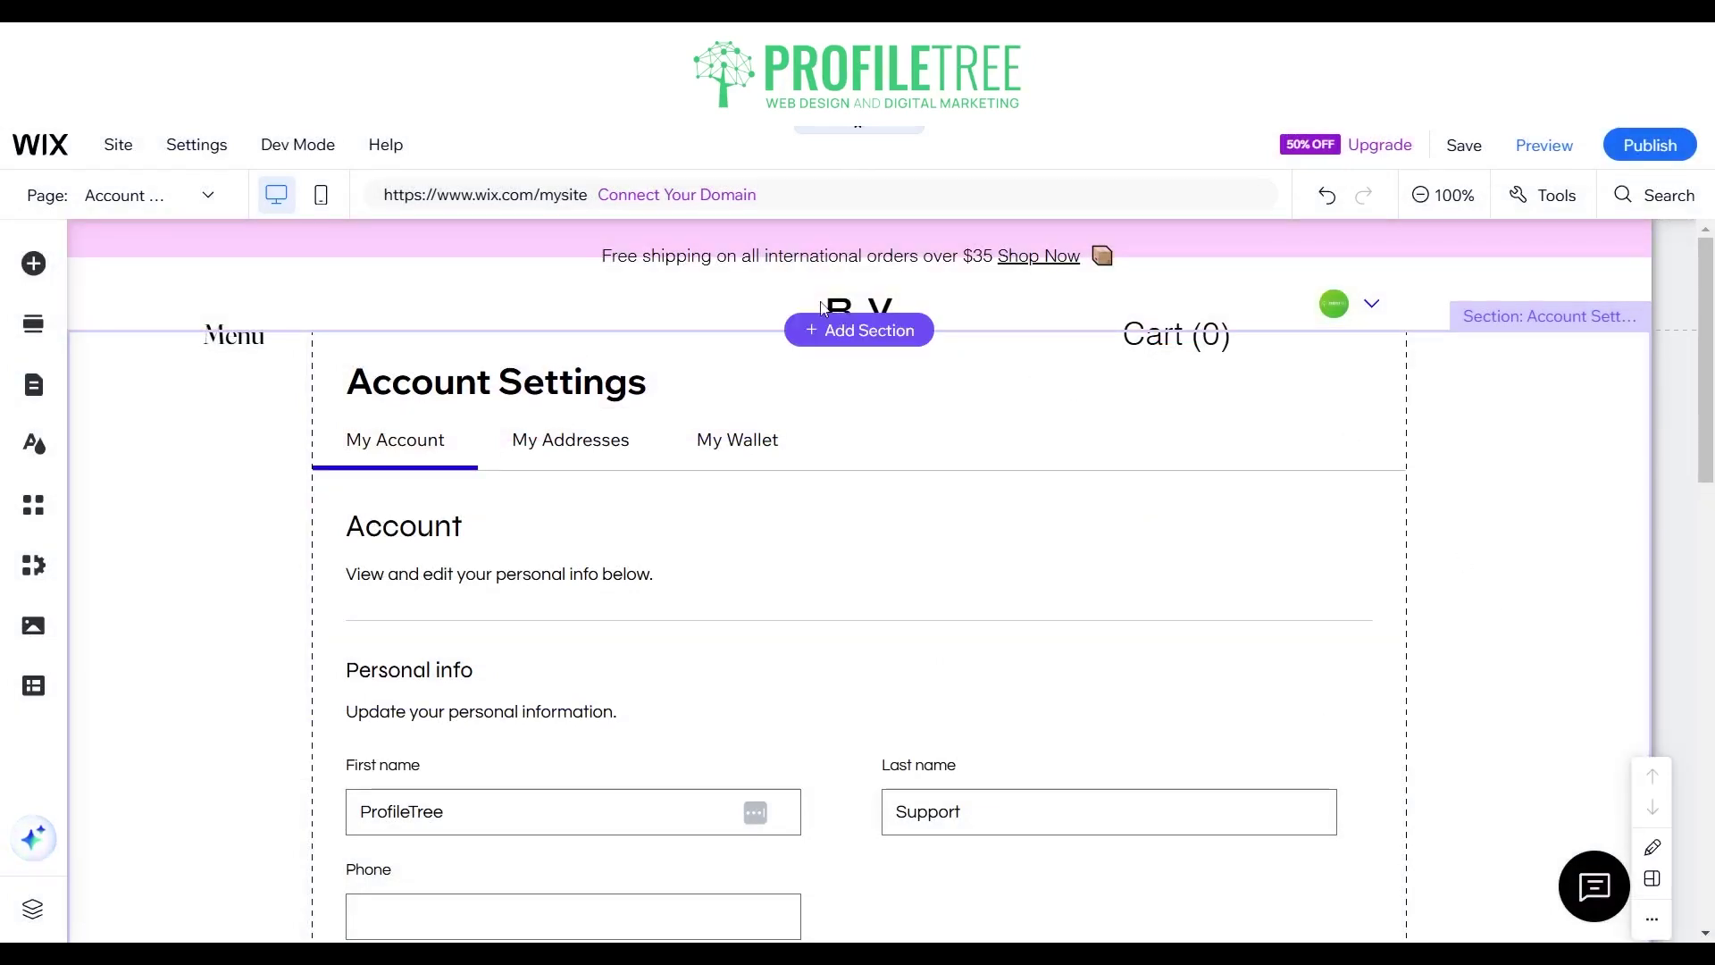
Review the Members Area pages and the available Members Area settings options in the site's page management.
click(123, 198)
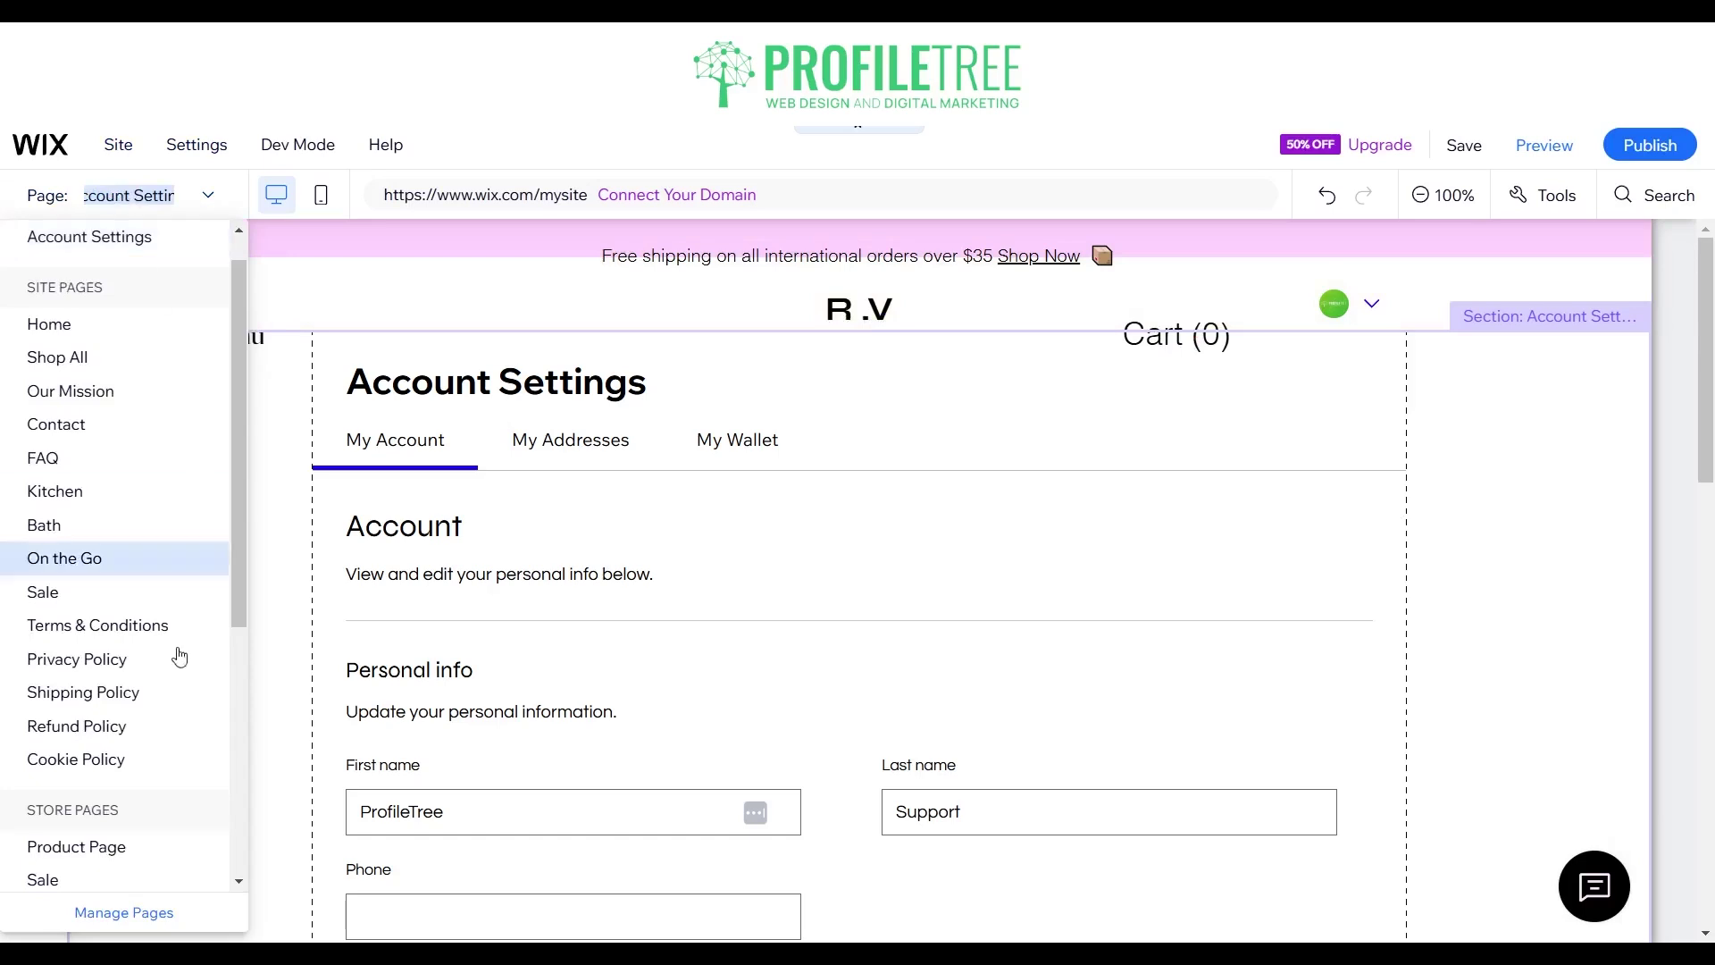
click(104, 923)
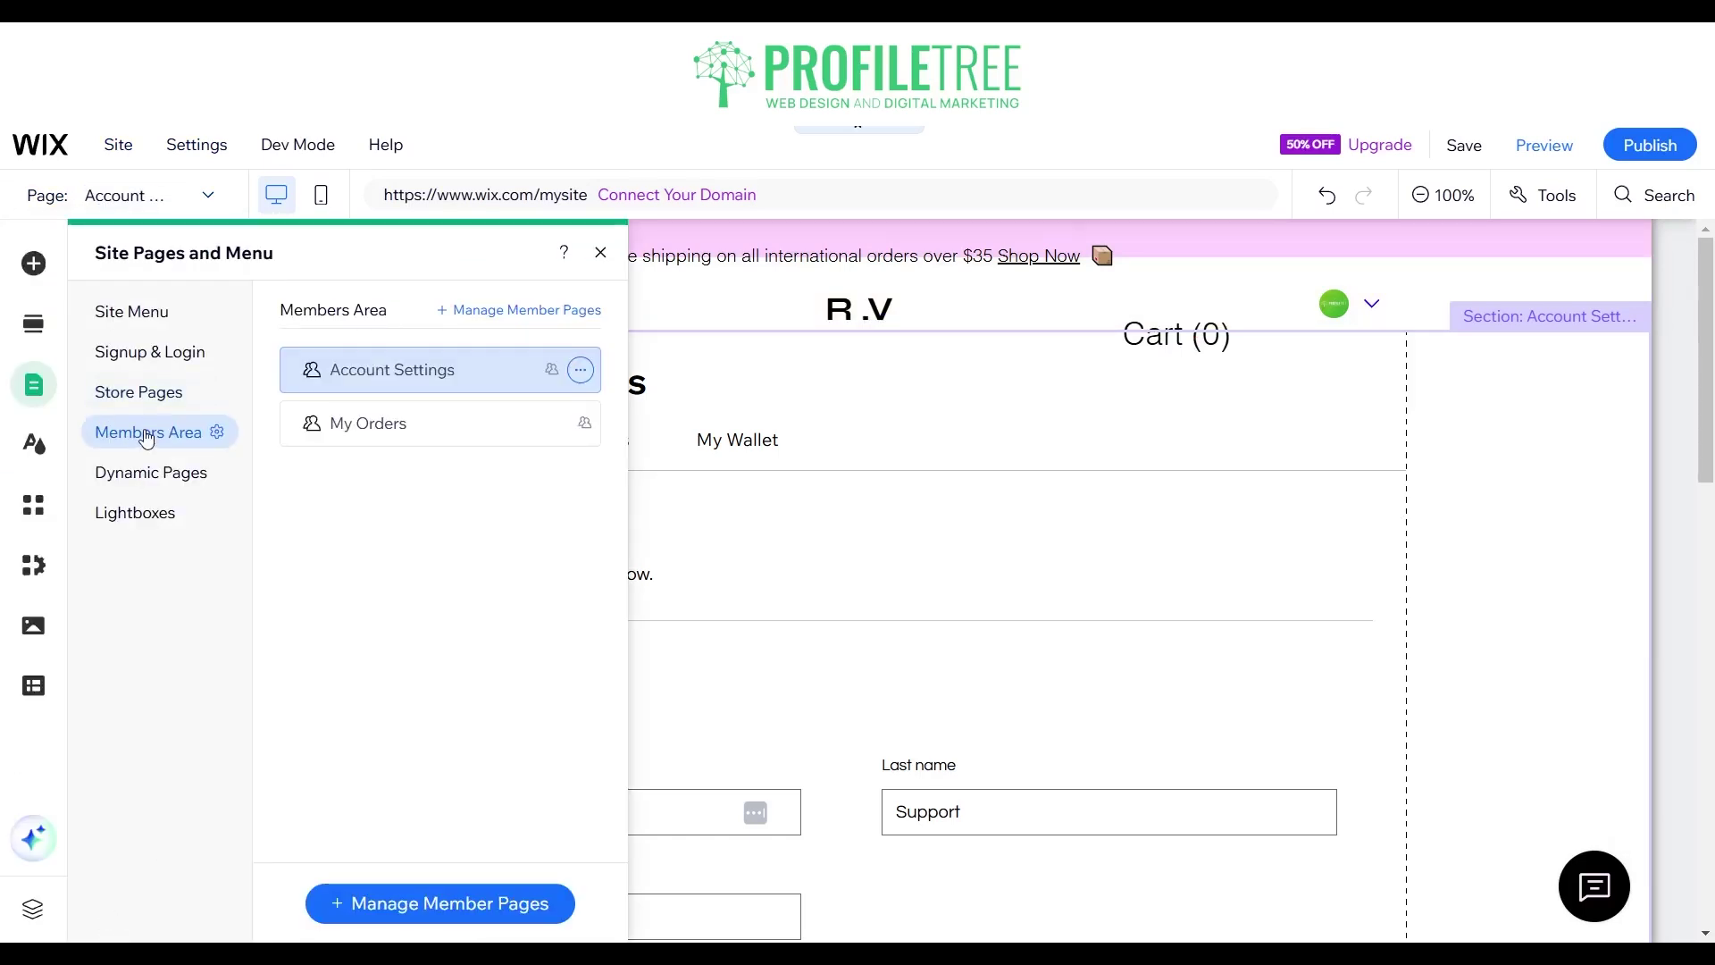
click(218, 435)
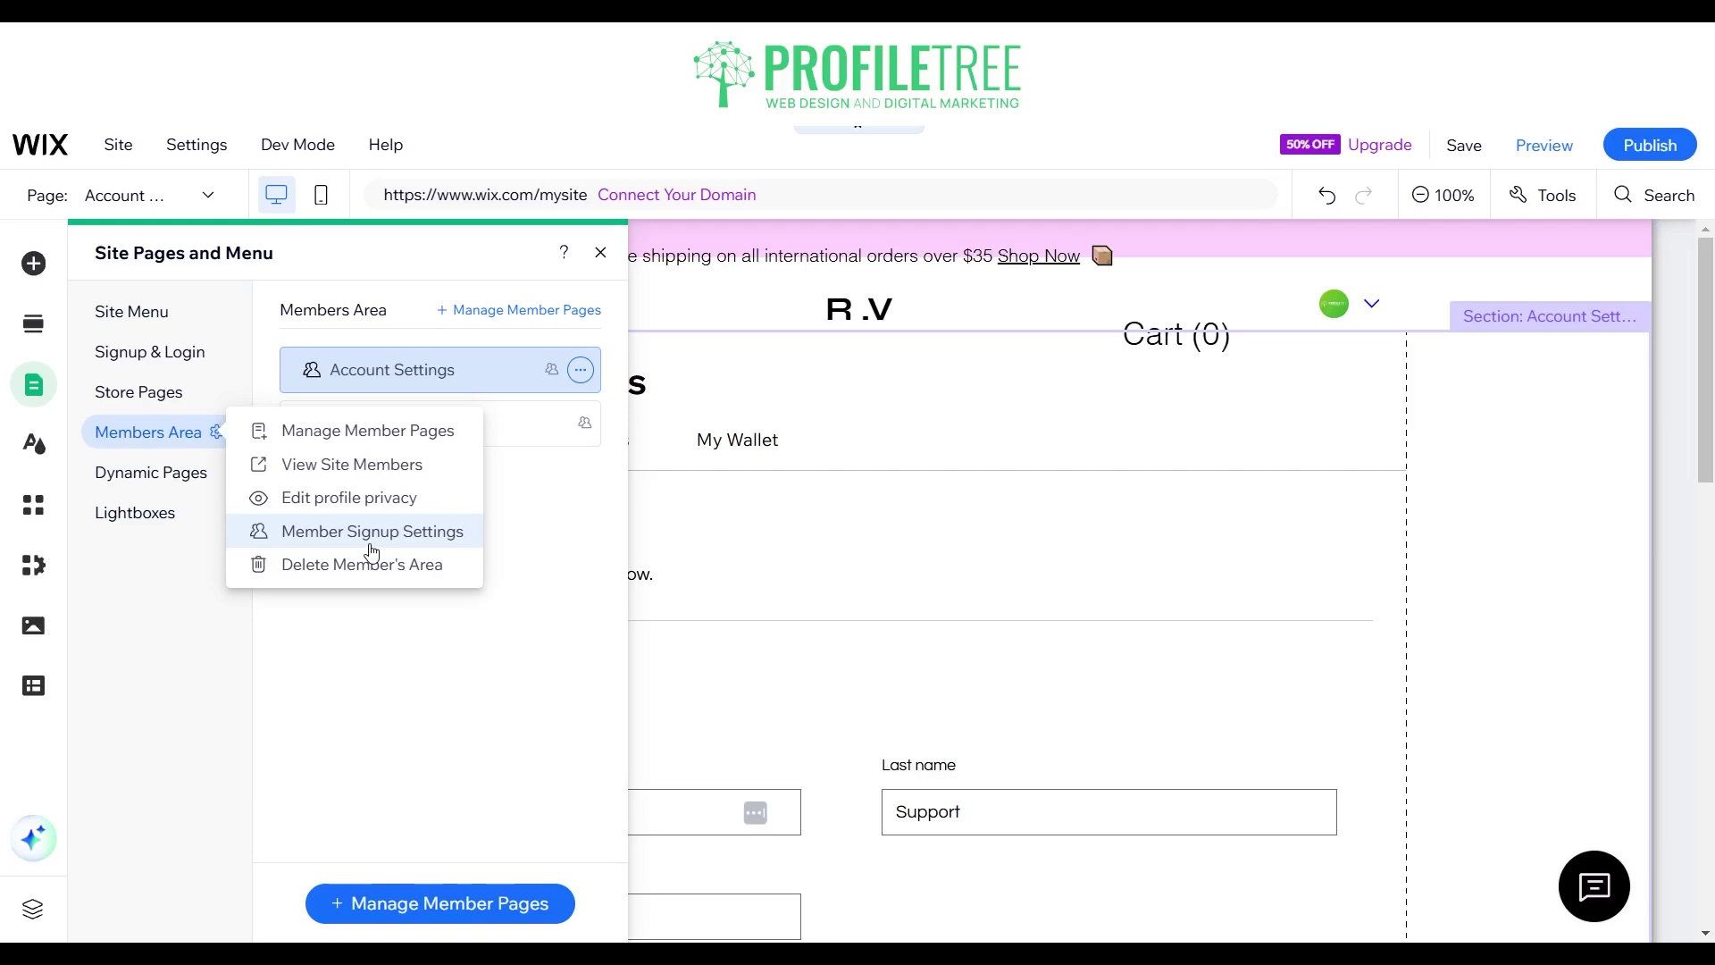
click(215, 433)
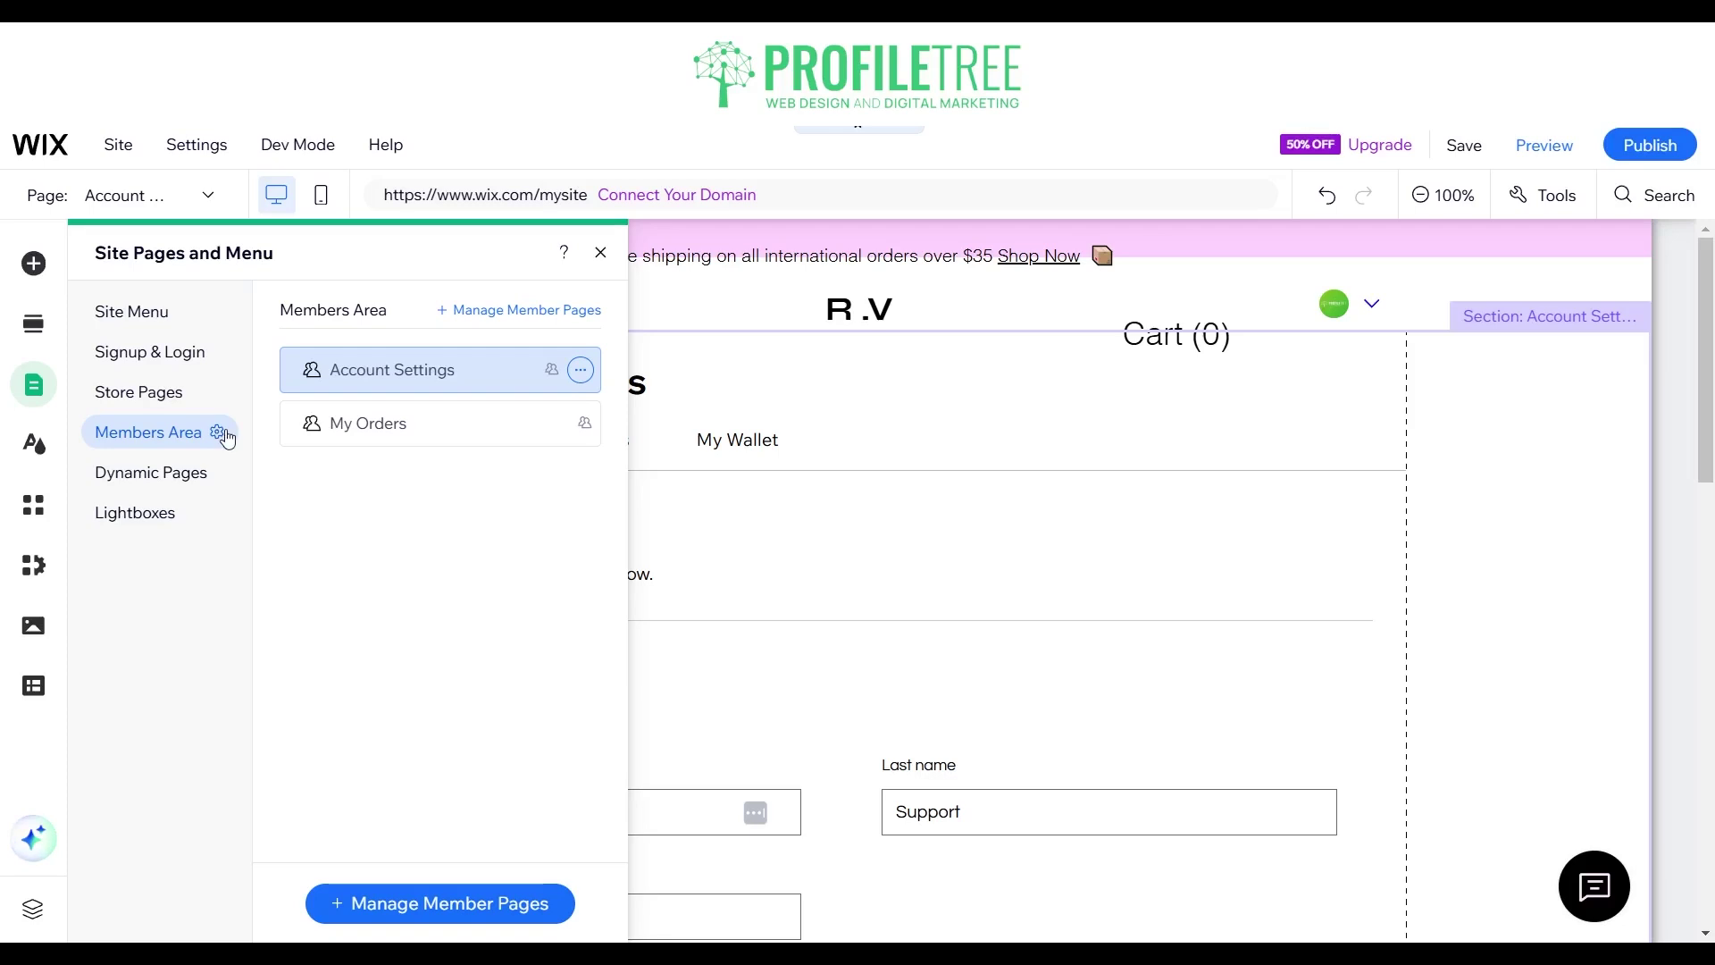
click(601, 252)
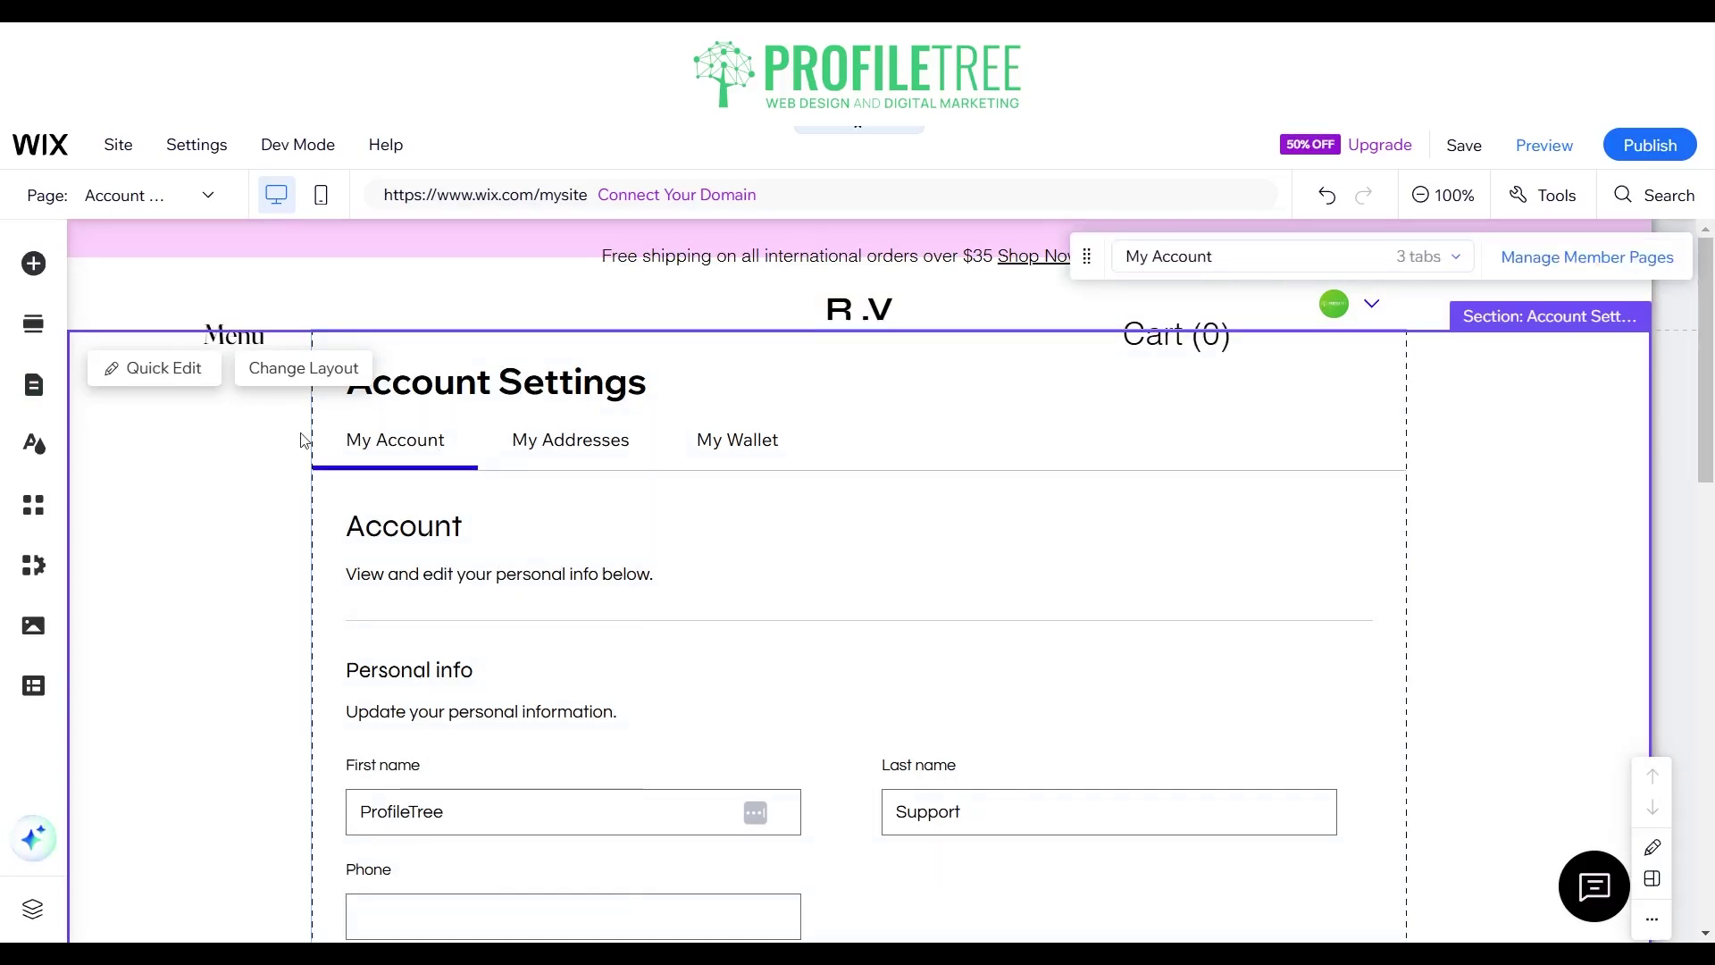
click(151, 196)
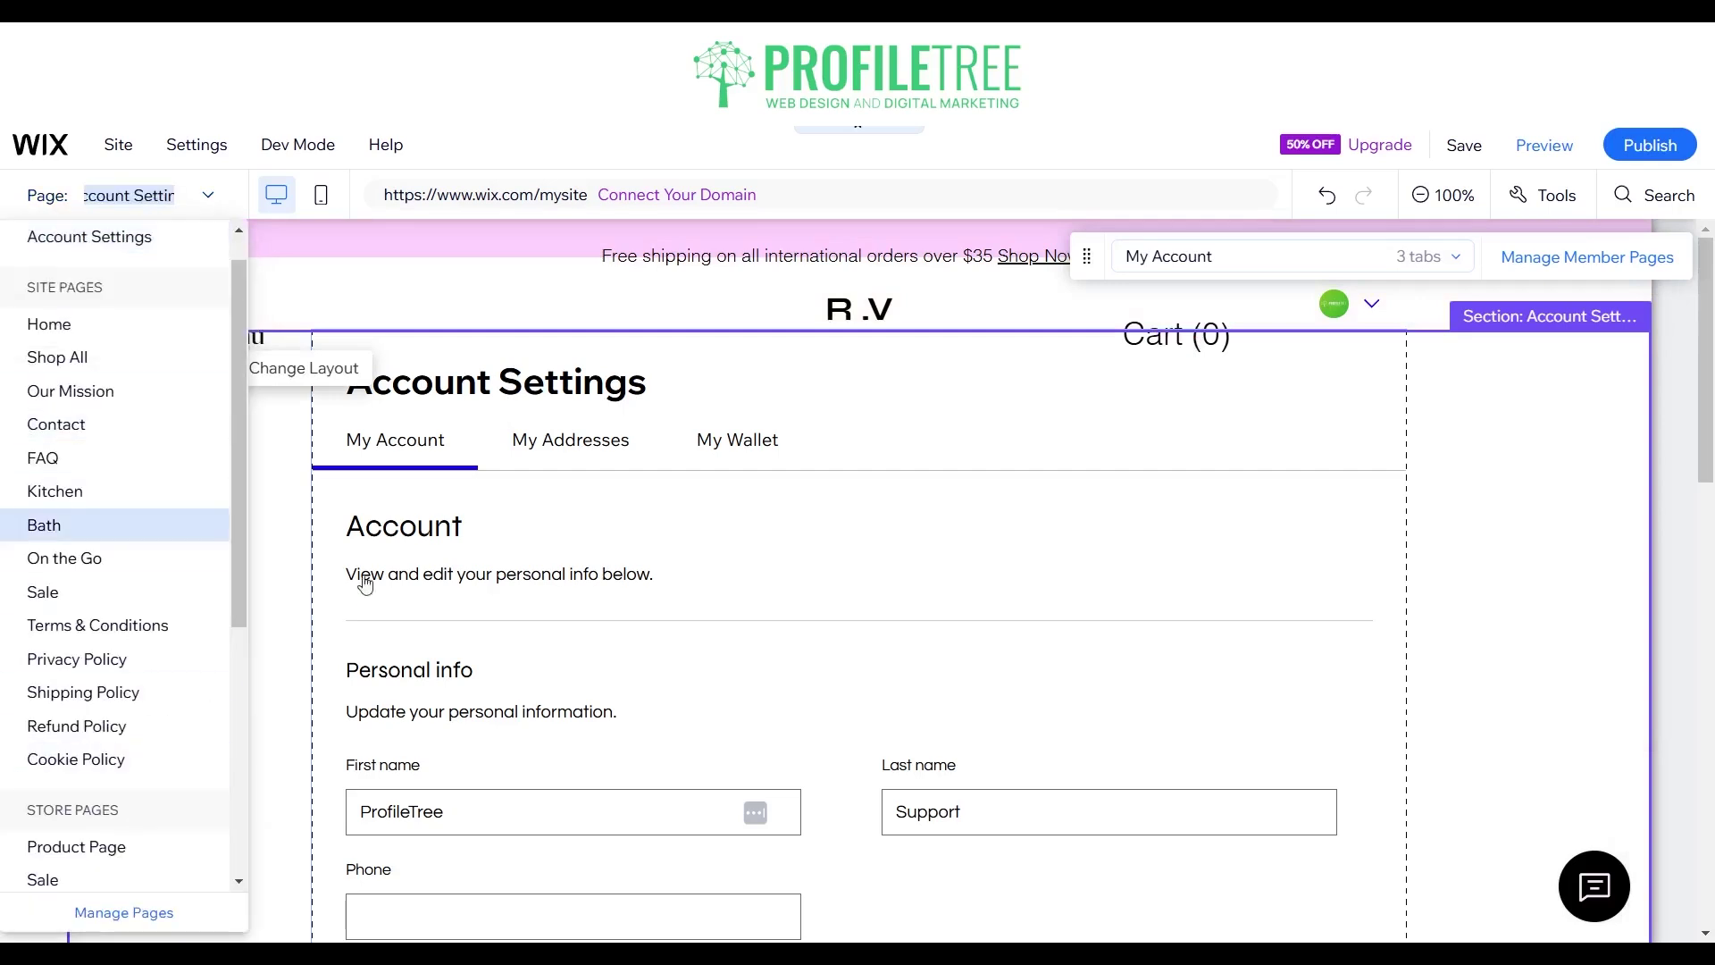
click(295, 555)
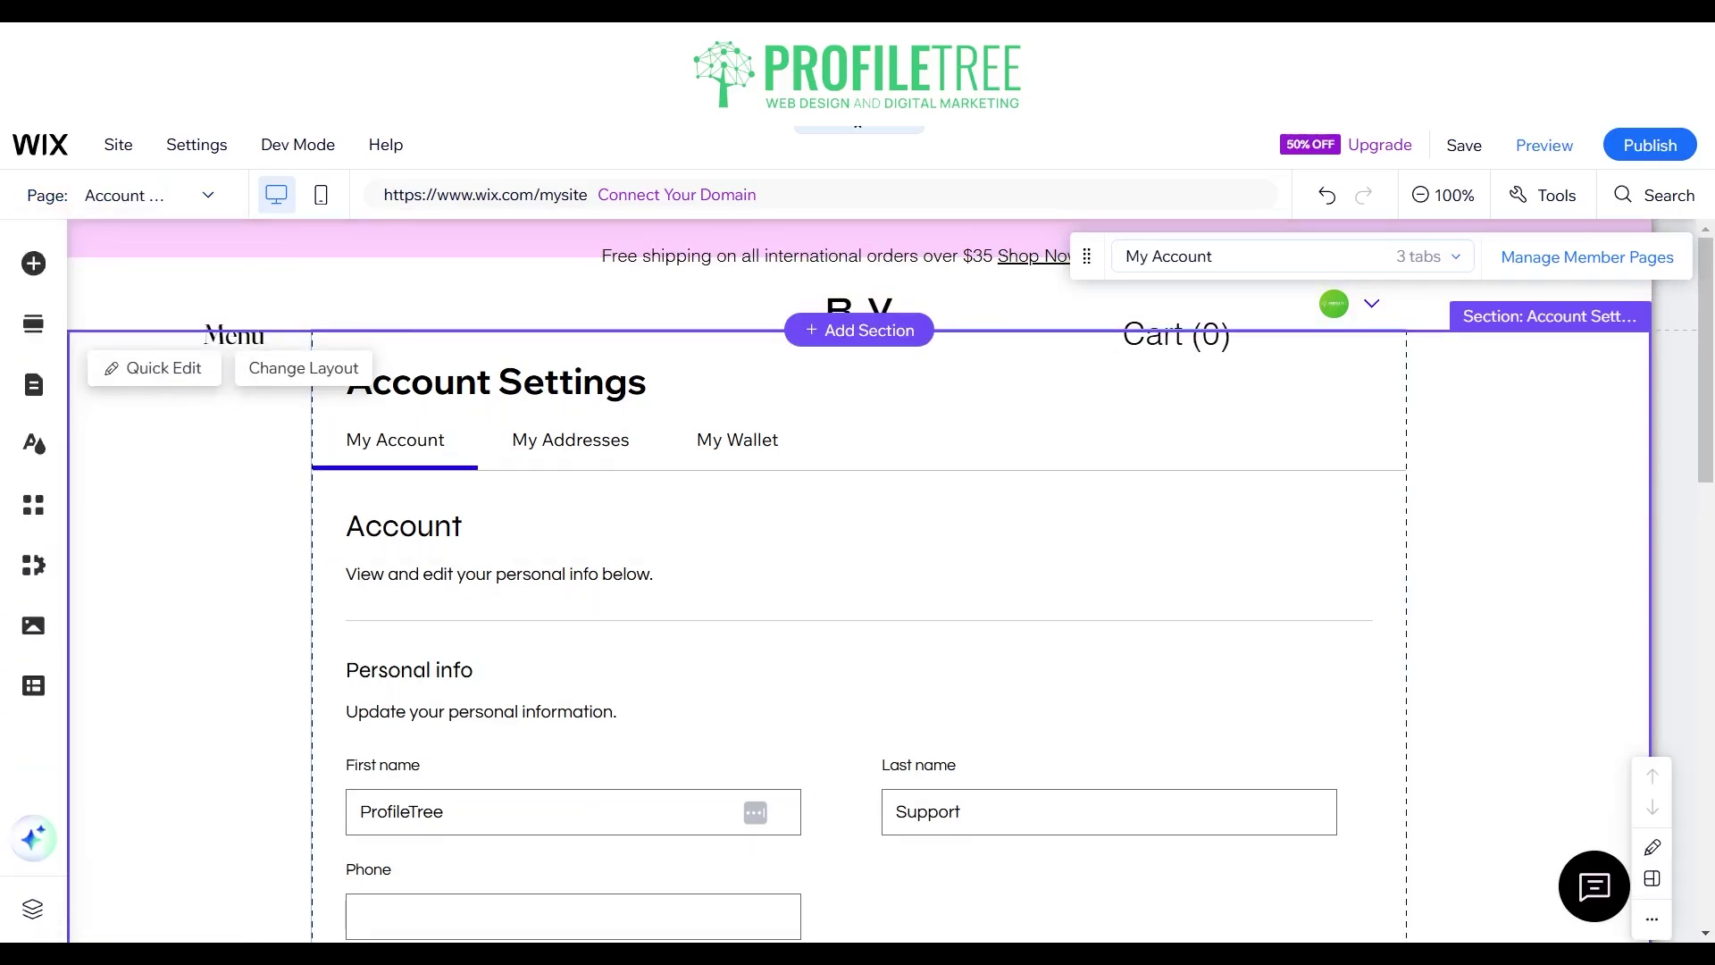
Set the layout of the Account Settings member page to Cards.
click(295, 380)
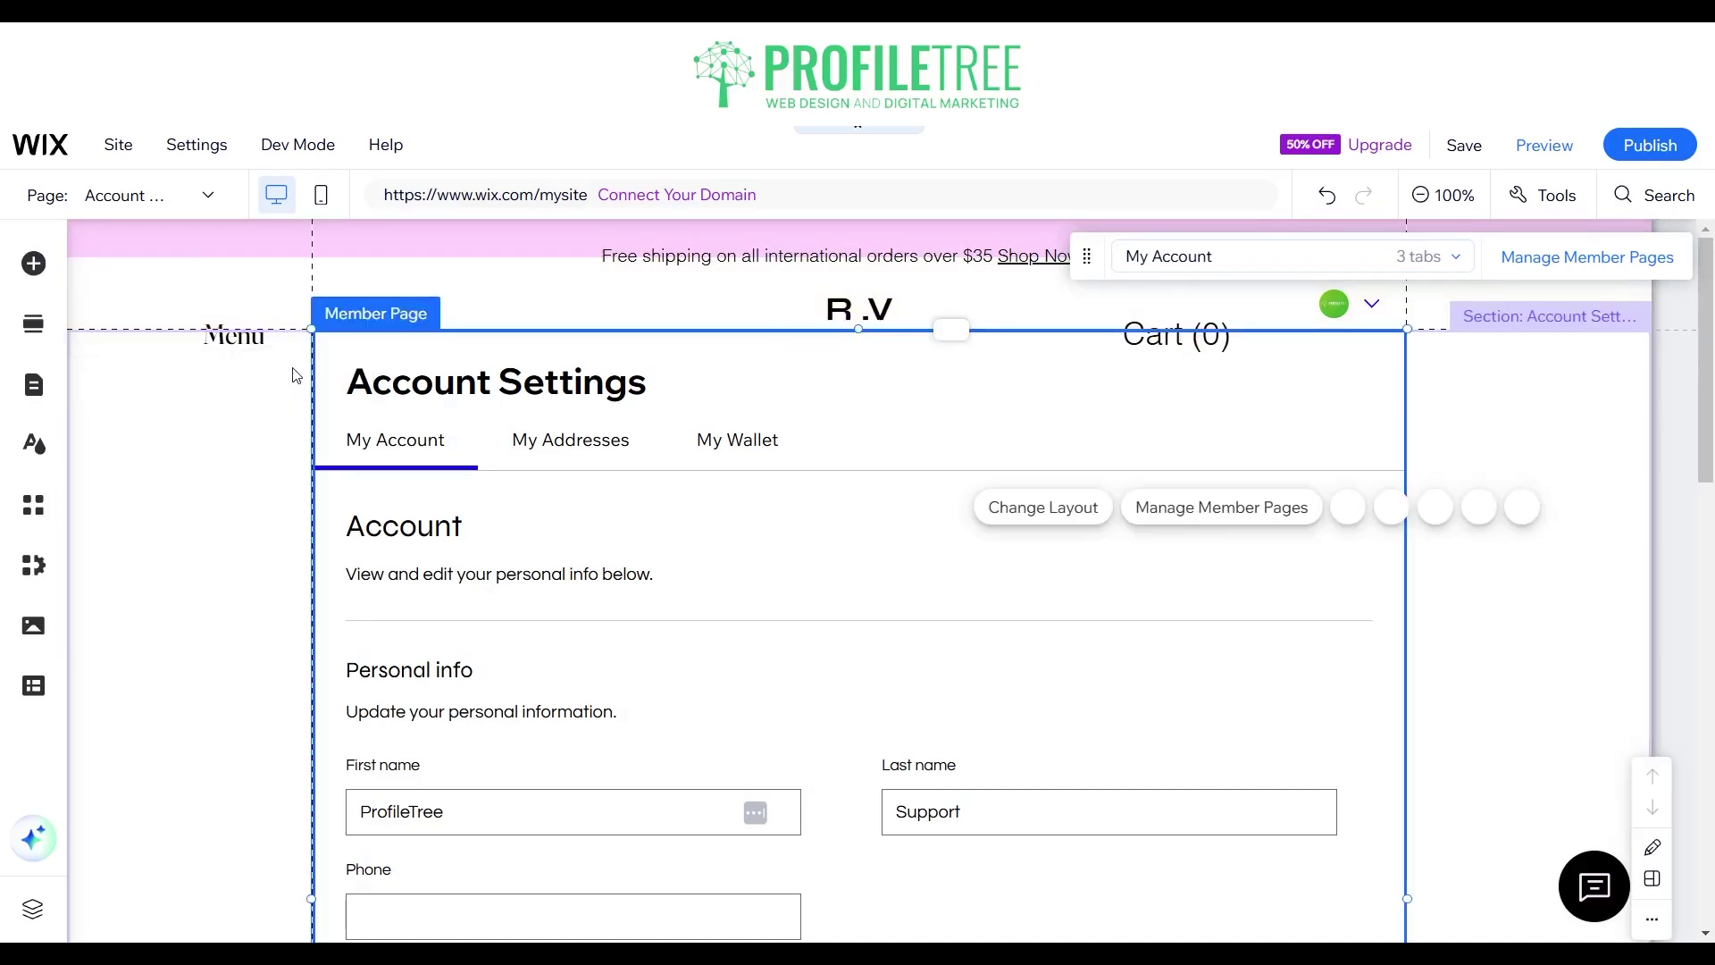
click(1040, 507)
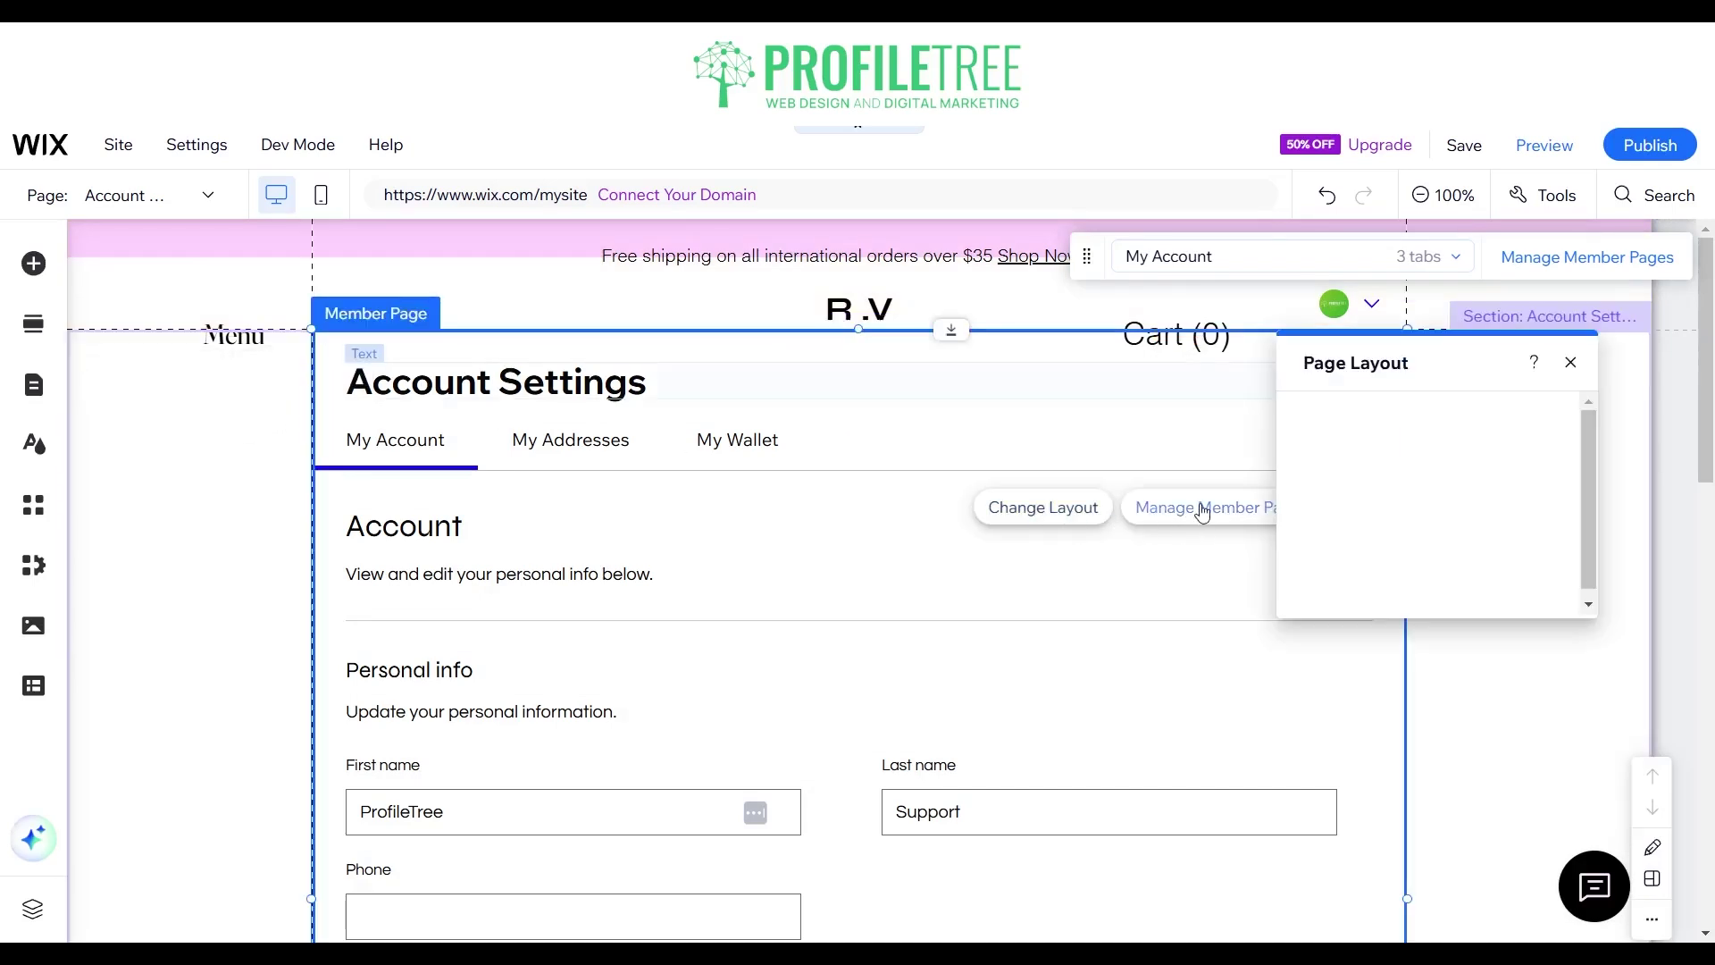
click(1201, 507)
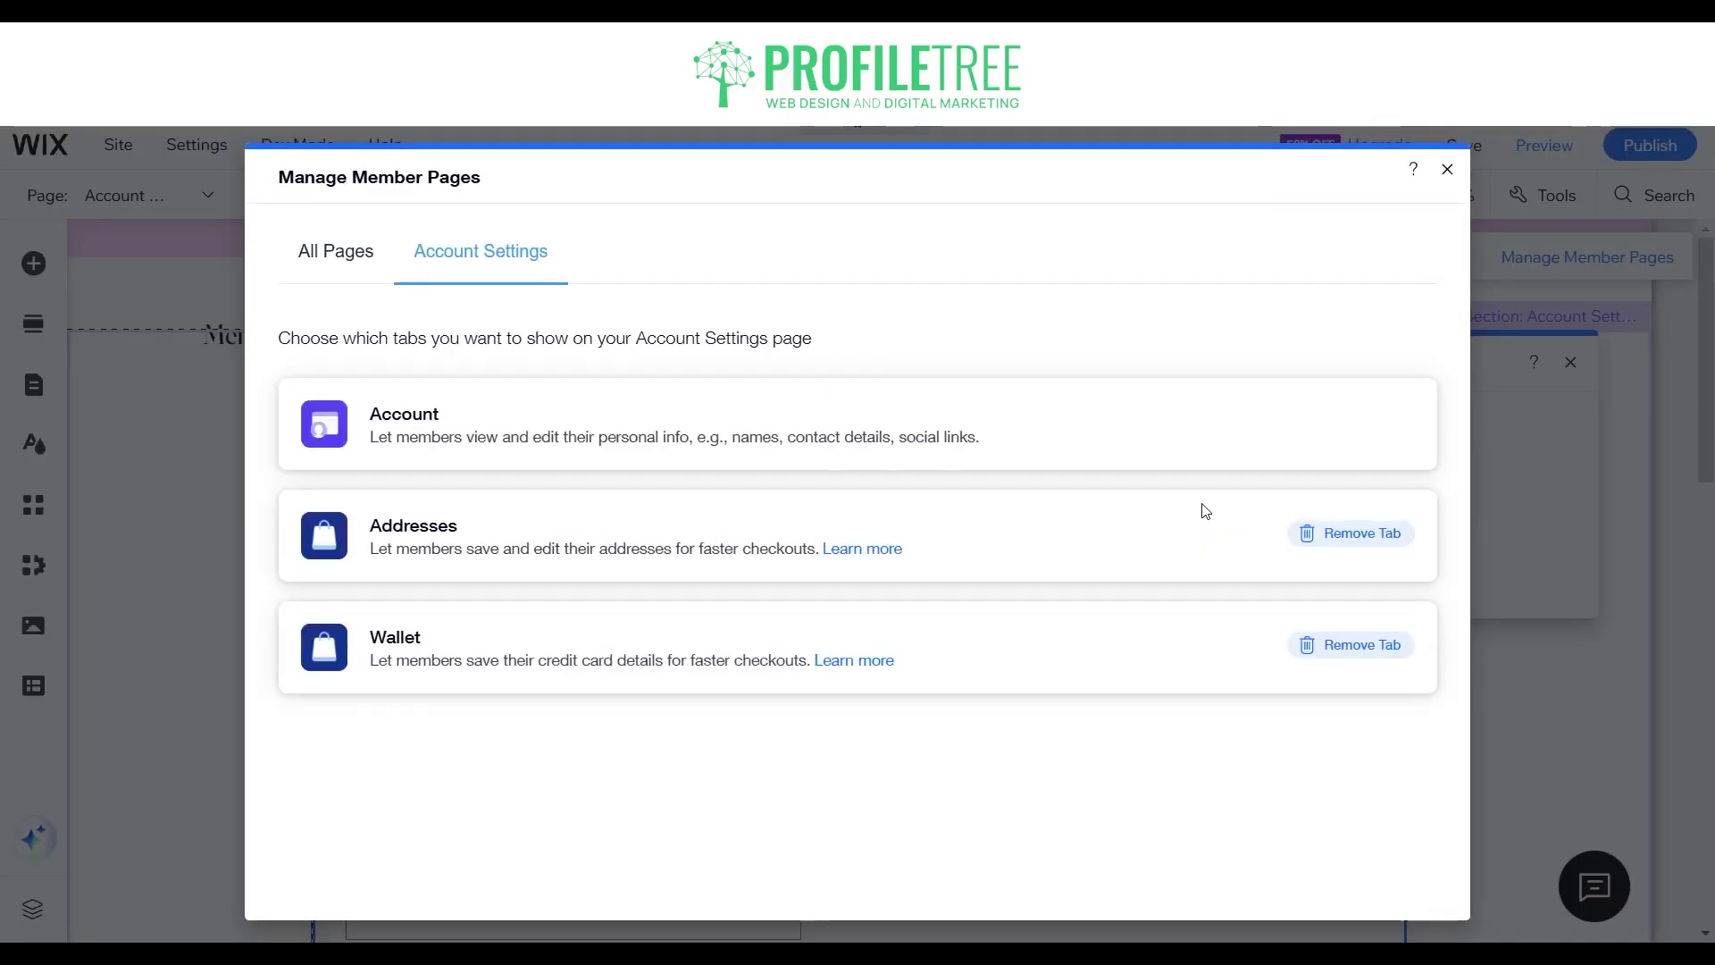
click(1448, 170)
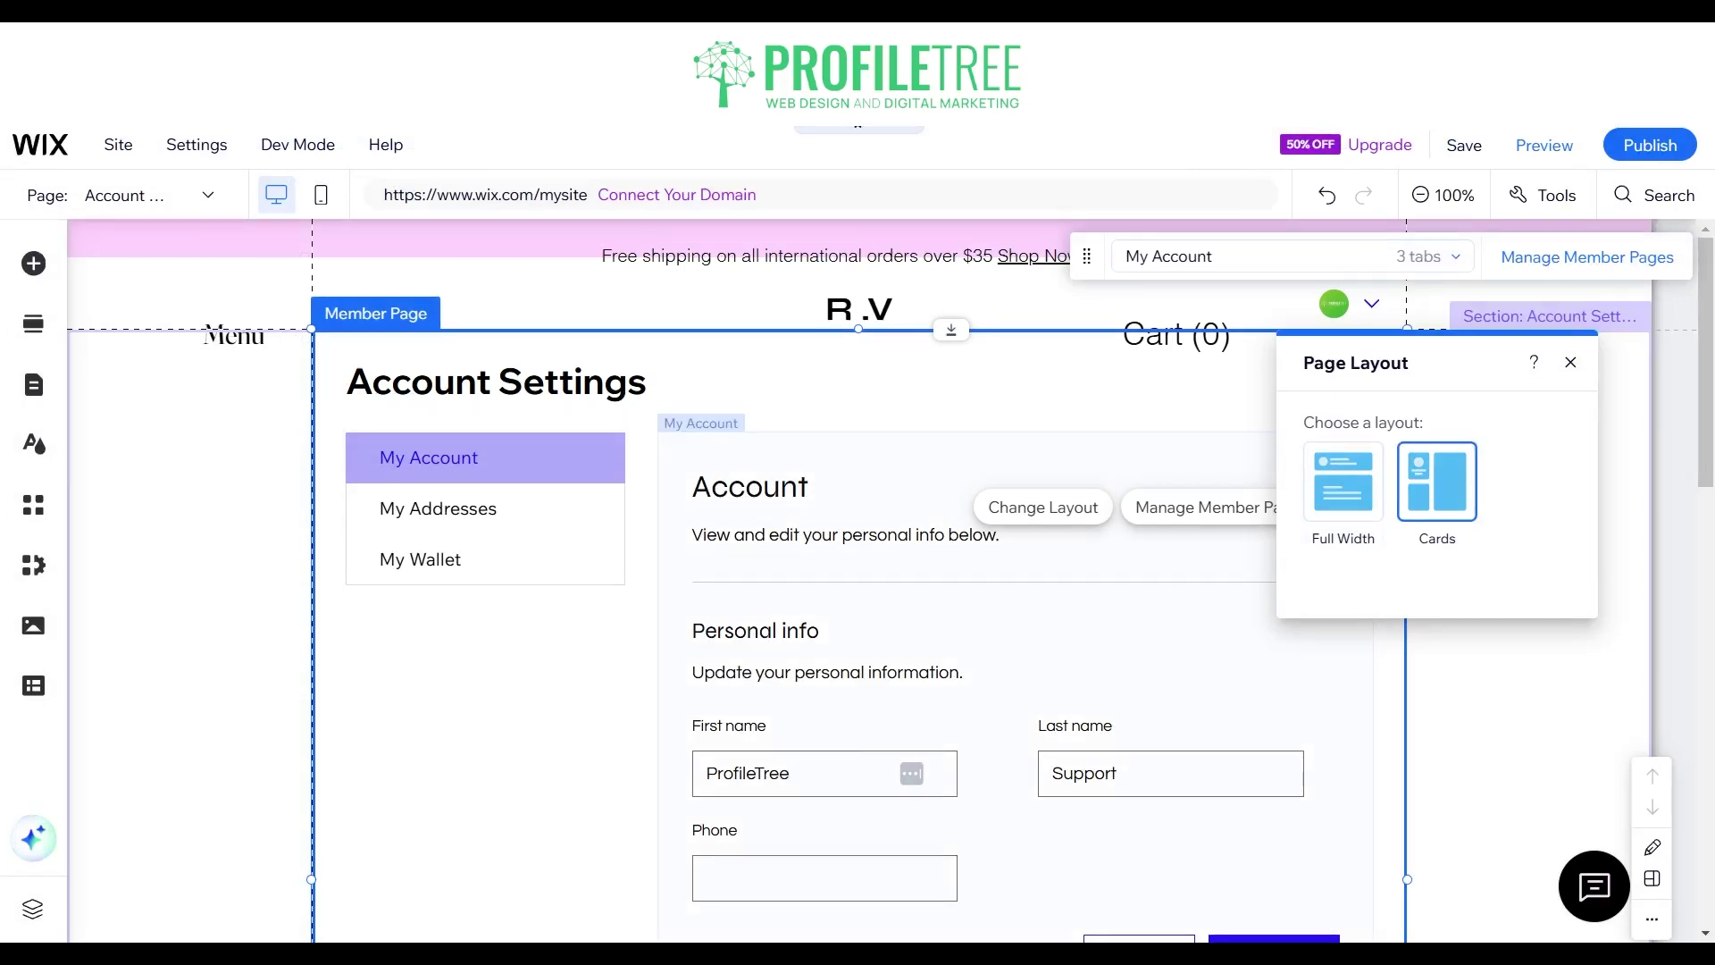
key(Escape)
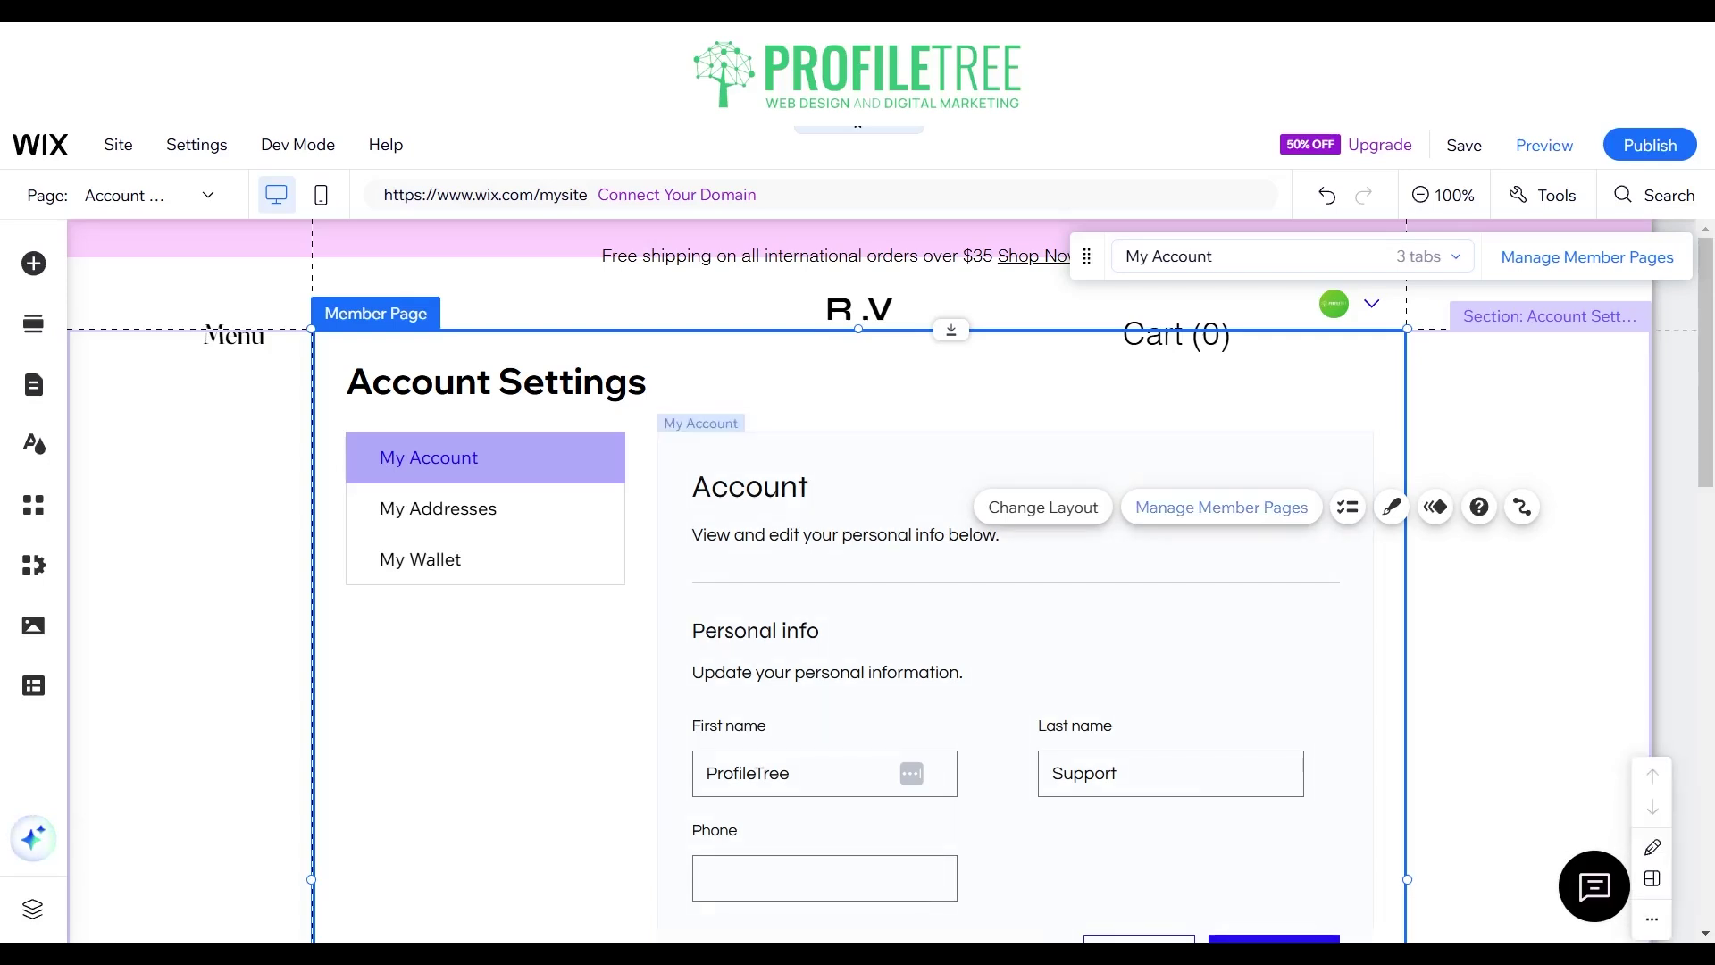
Review which Account Settings tabs and Members Area pages can be added to or removed from the site.
click(1212, 514)
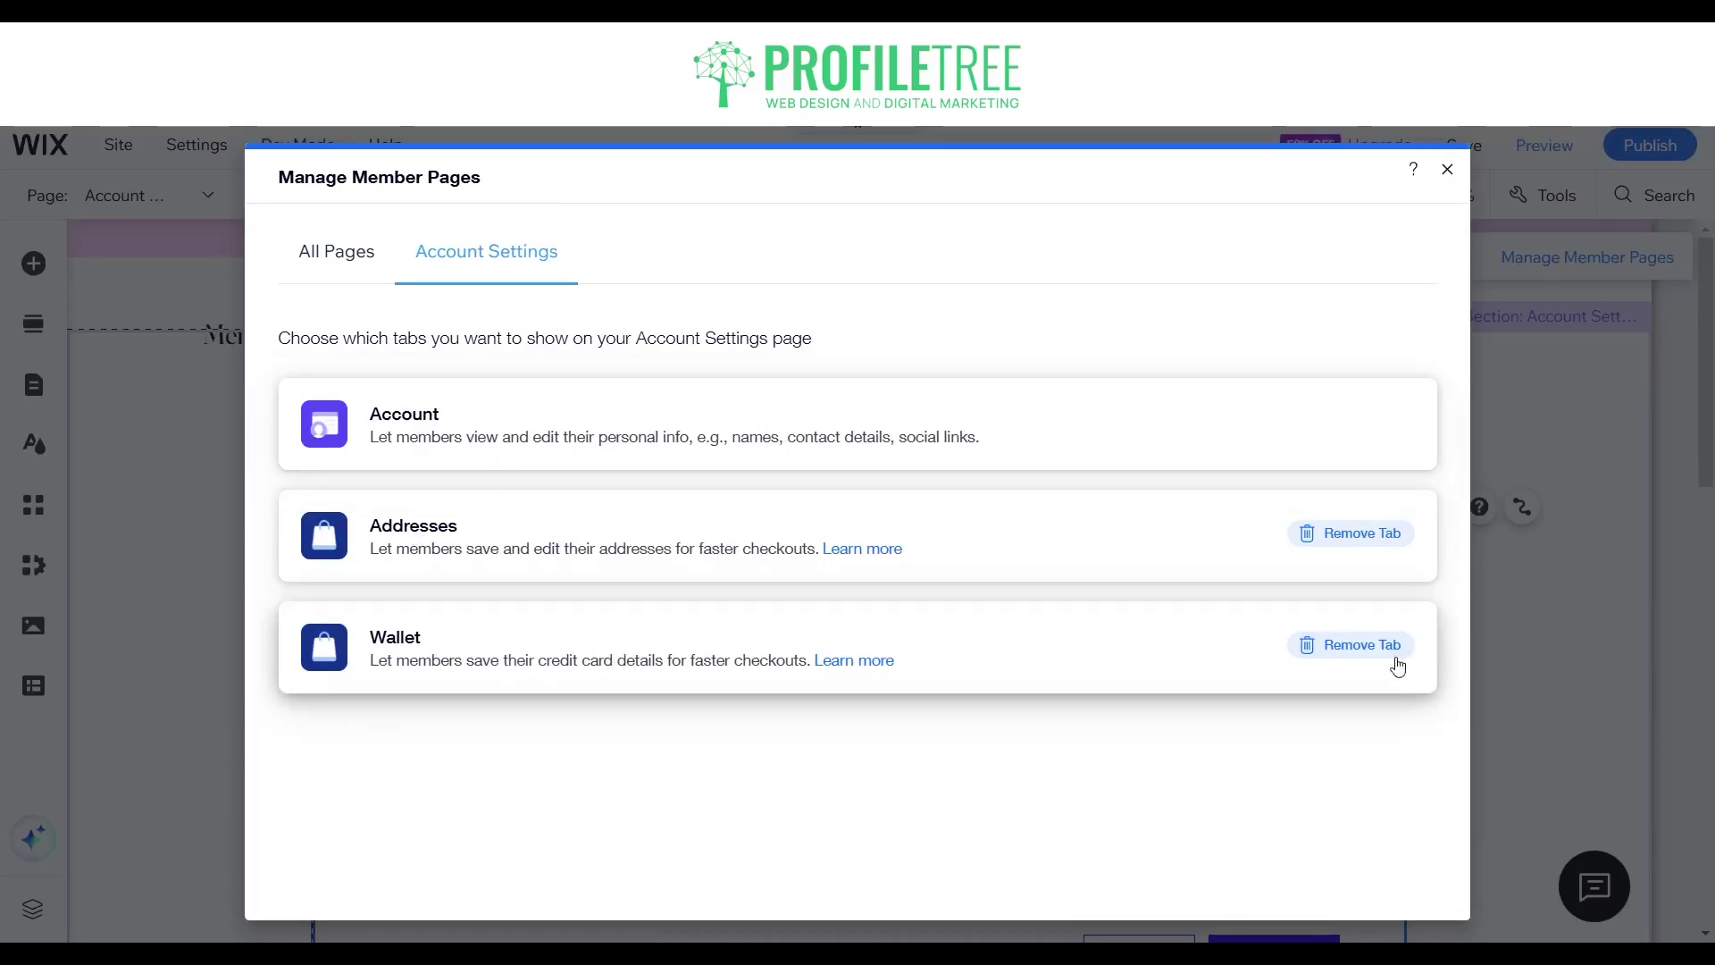
click(358, 267)
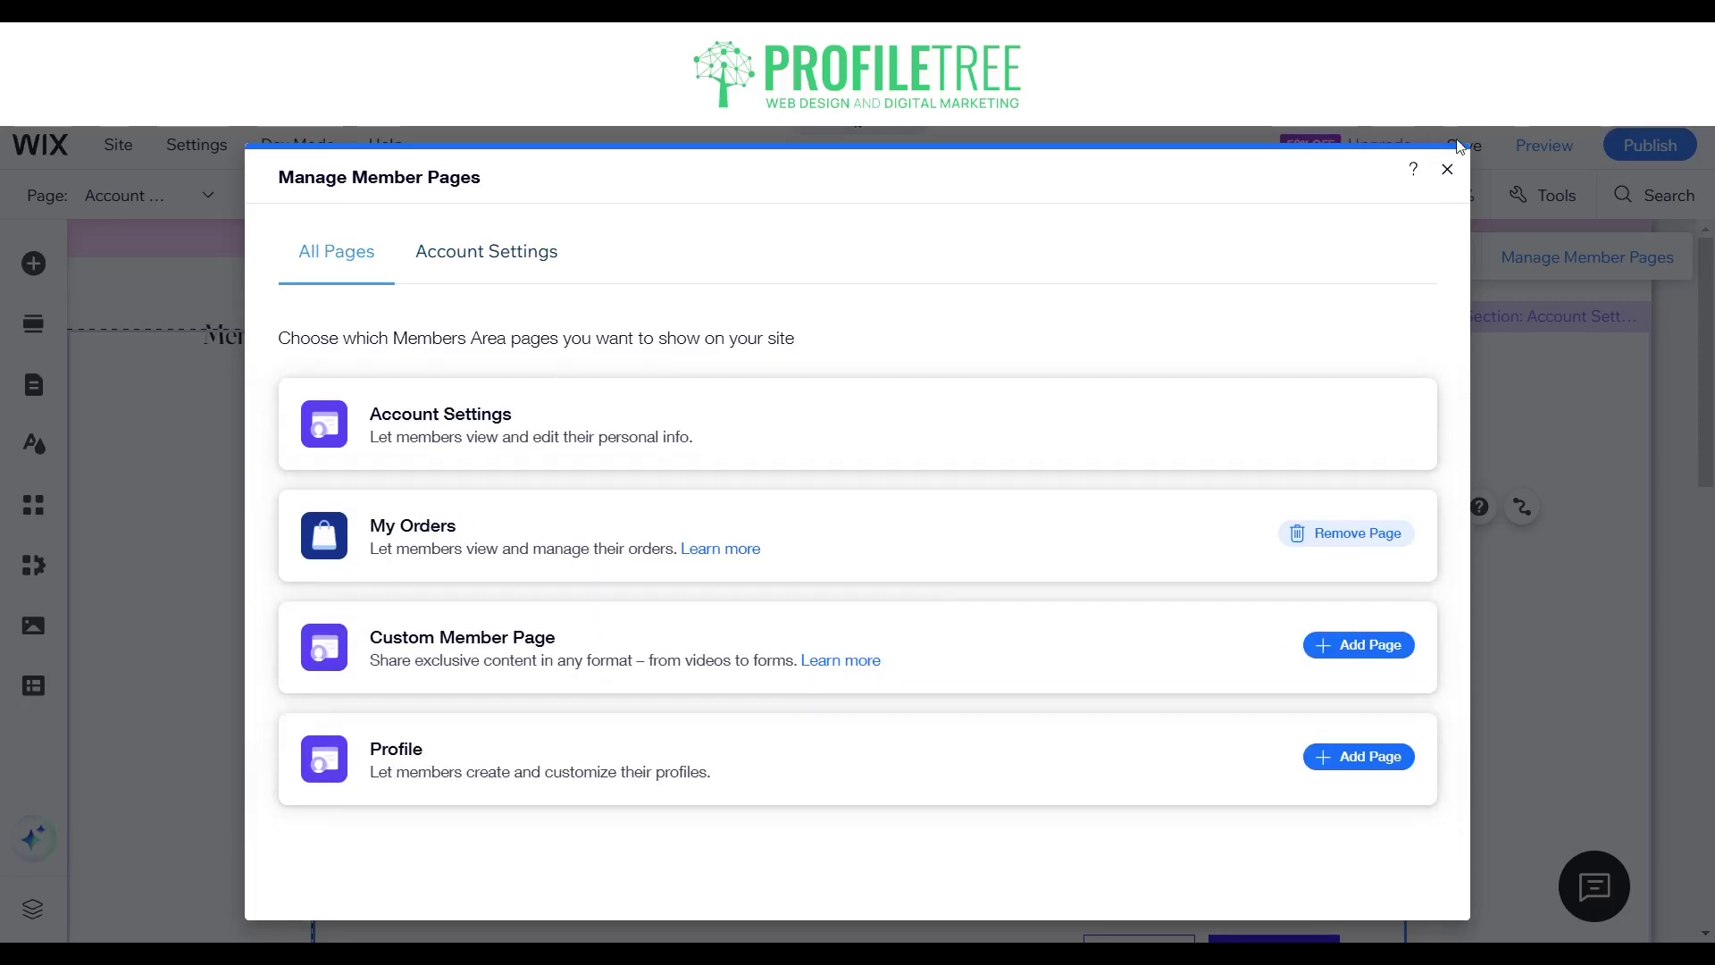
key(Escape)
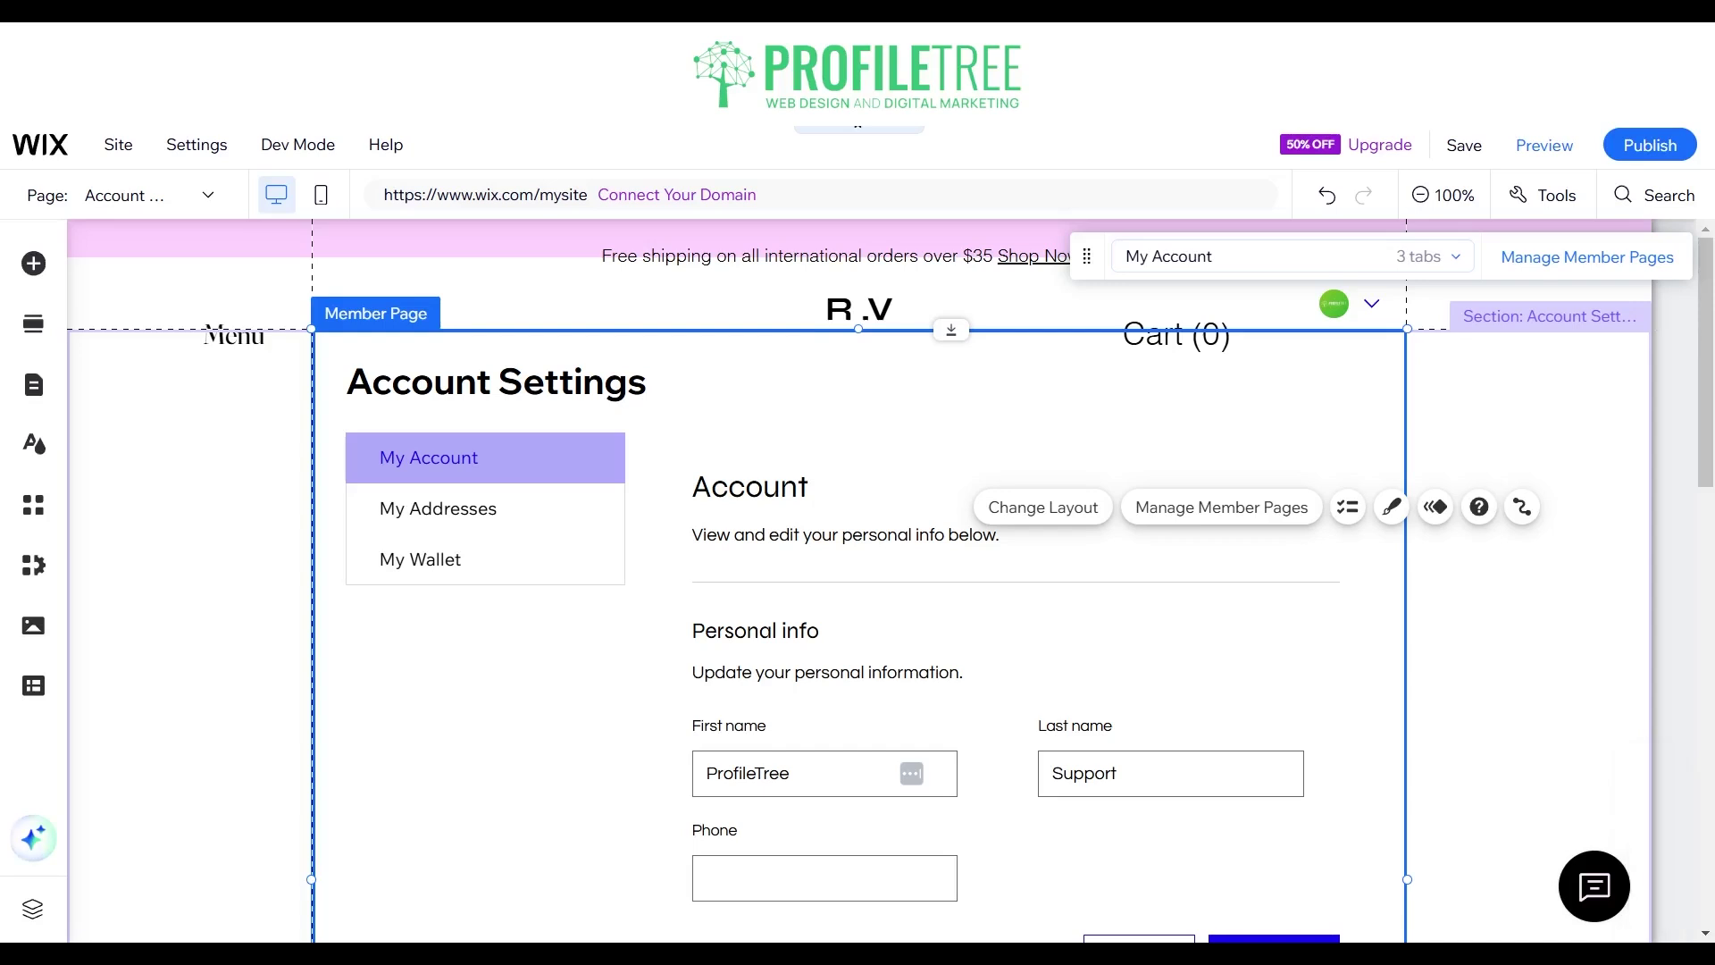
Search the app market for "pricing plan" and add the Wix Pricing Plans app to the site.
click(40, 508)
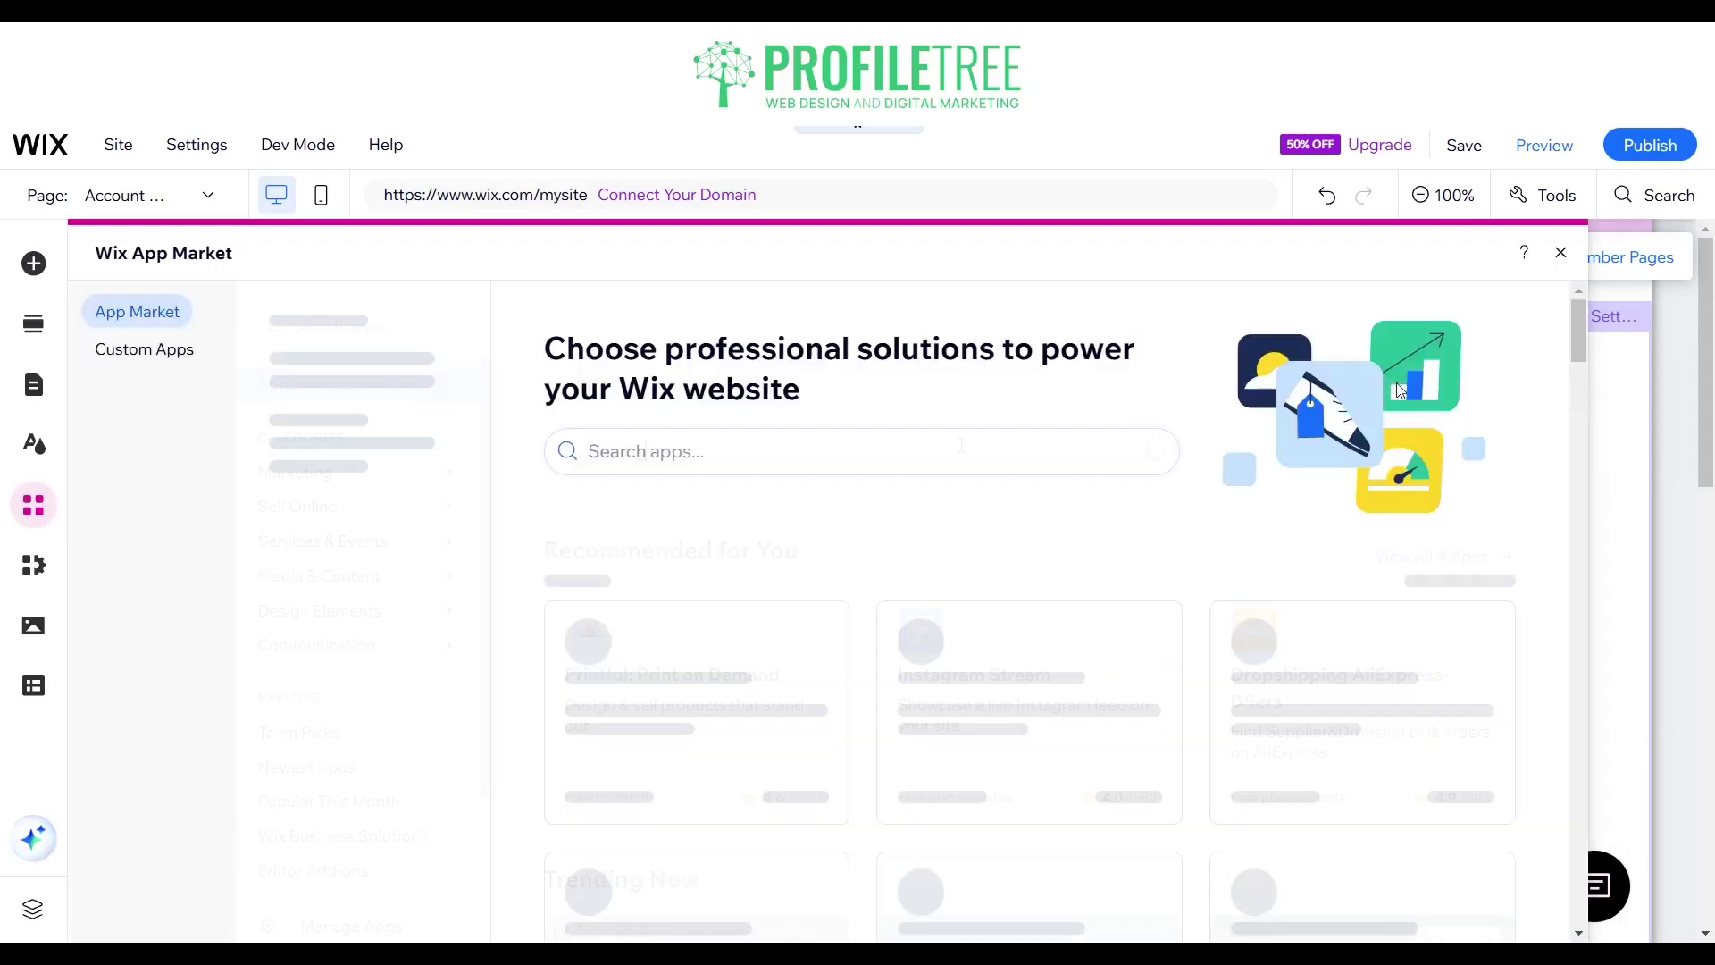
click(961, 445)
text(pricing)
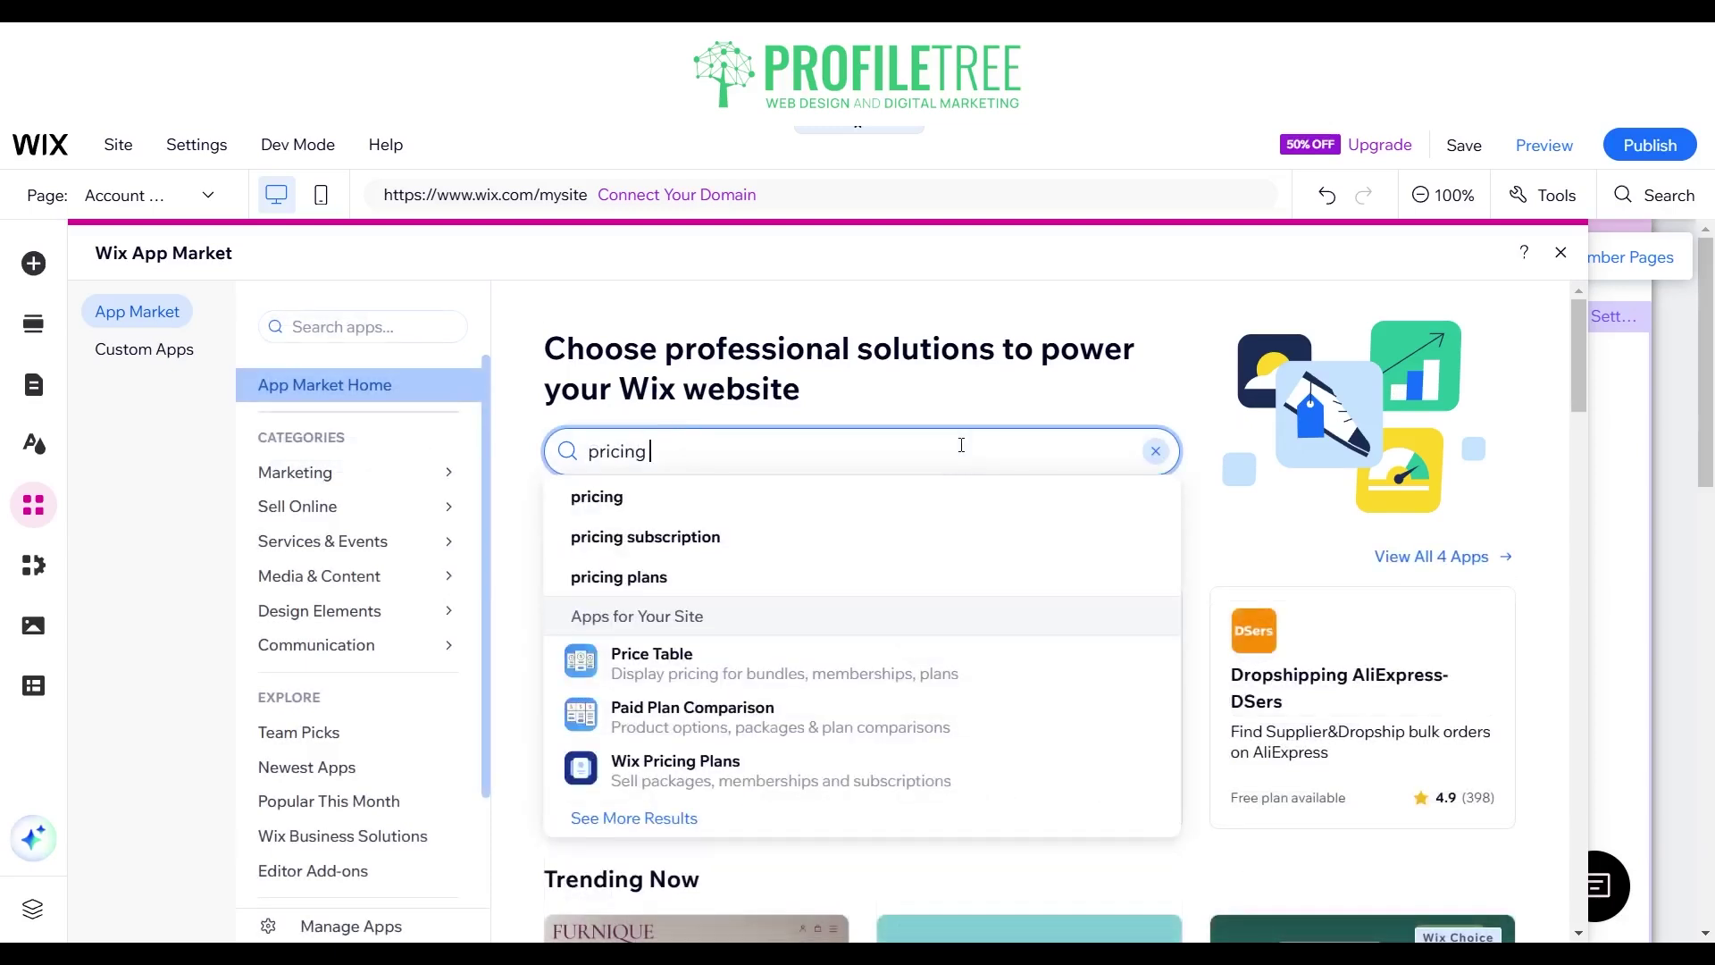
text( plan)
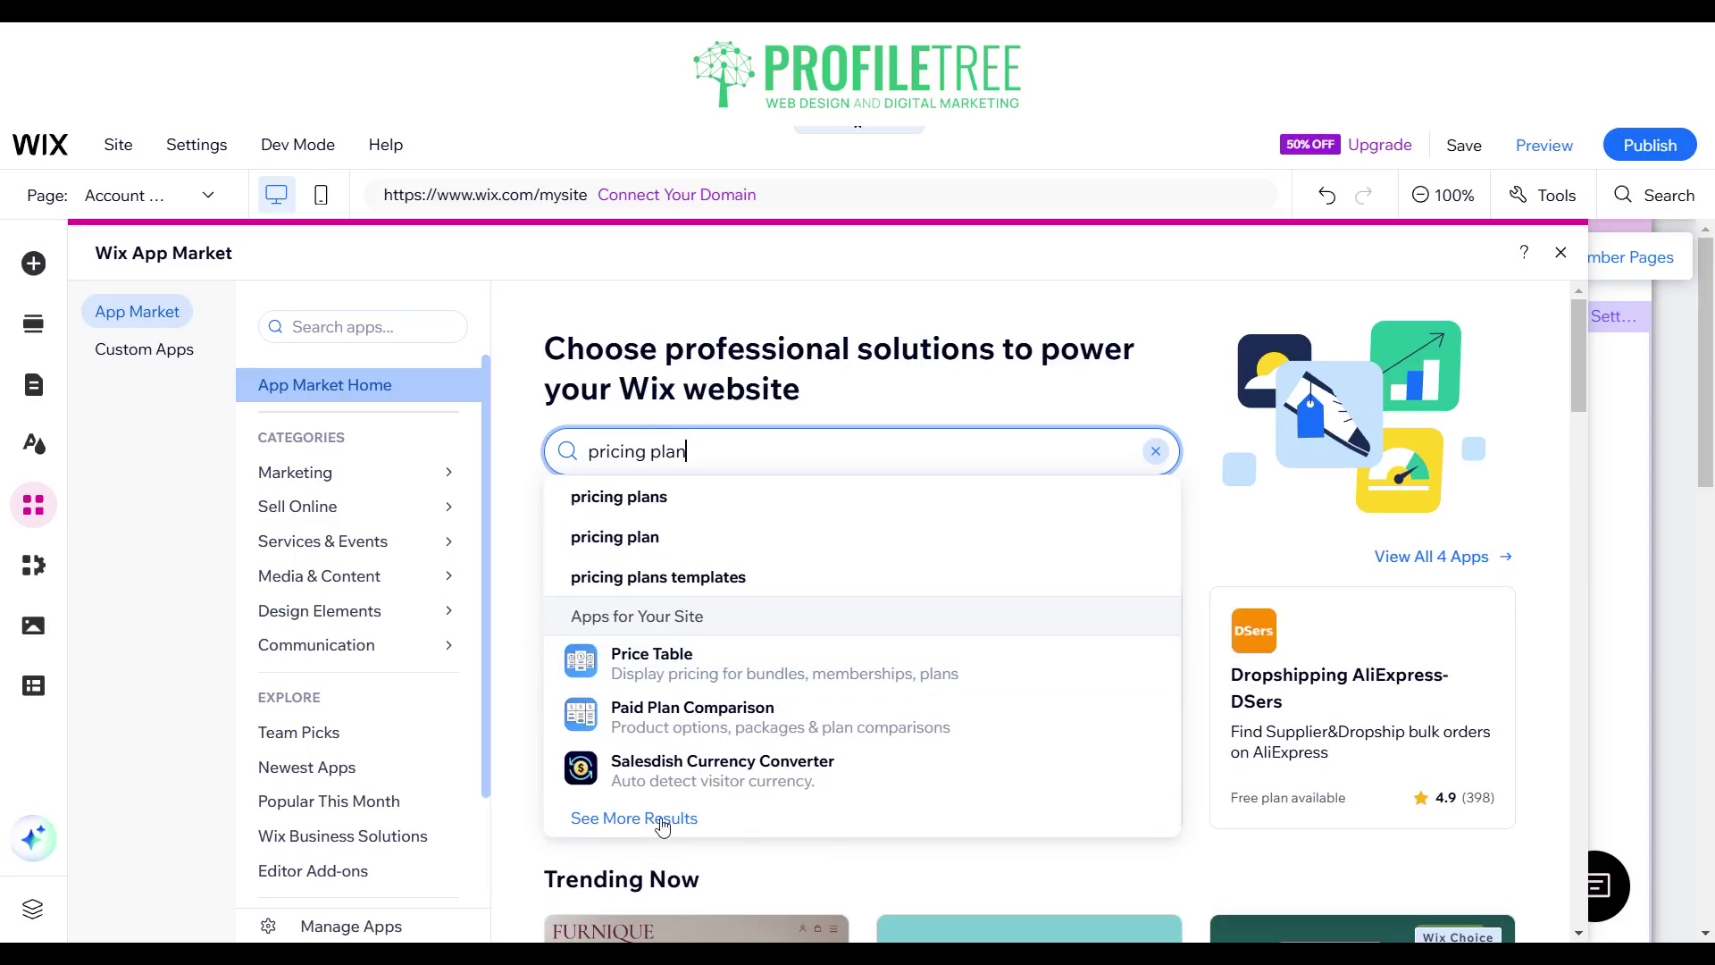
click(661, 820)
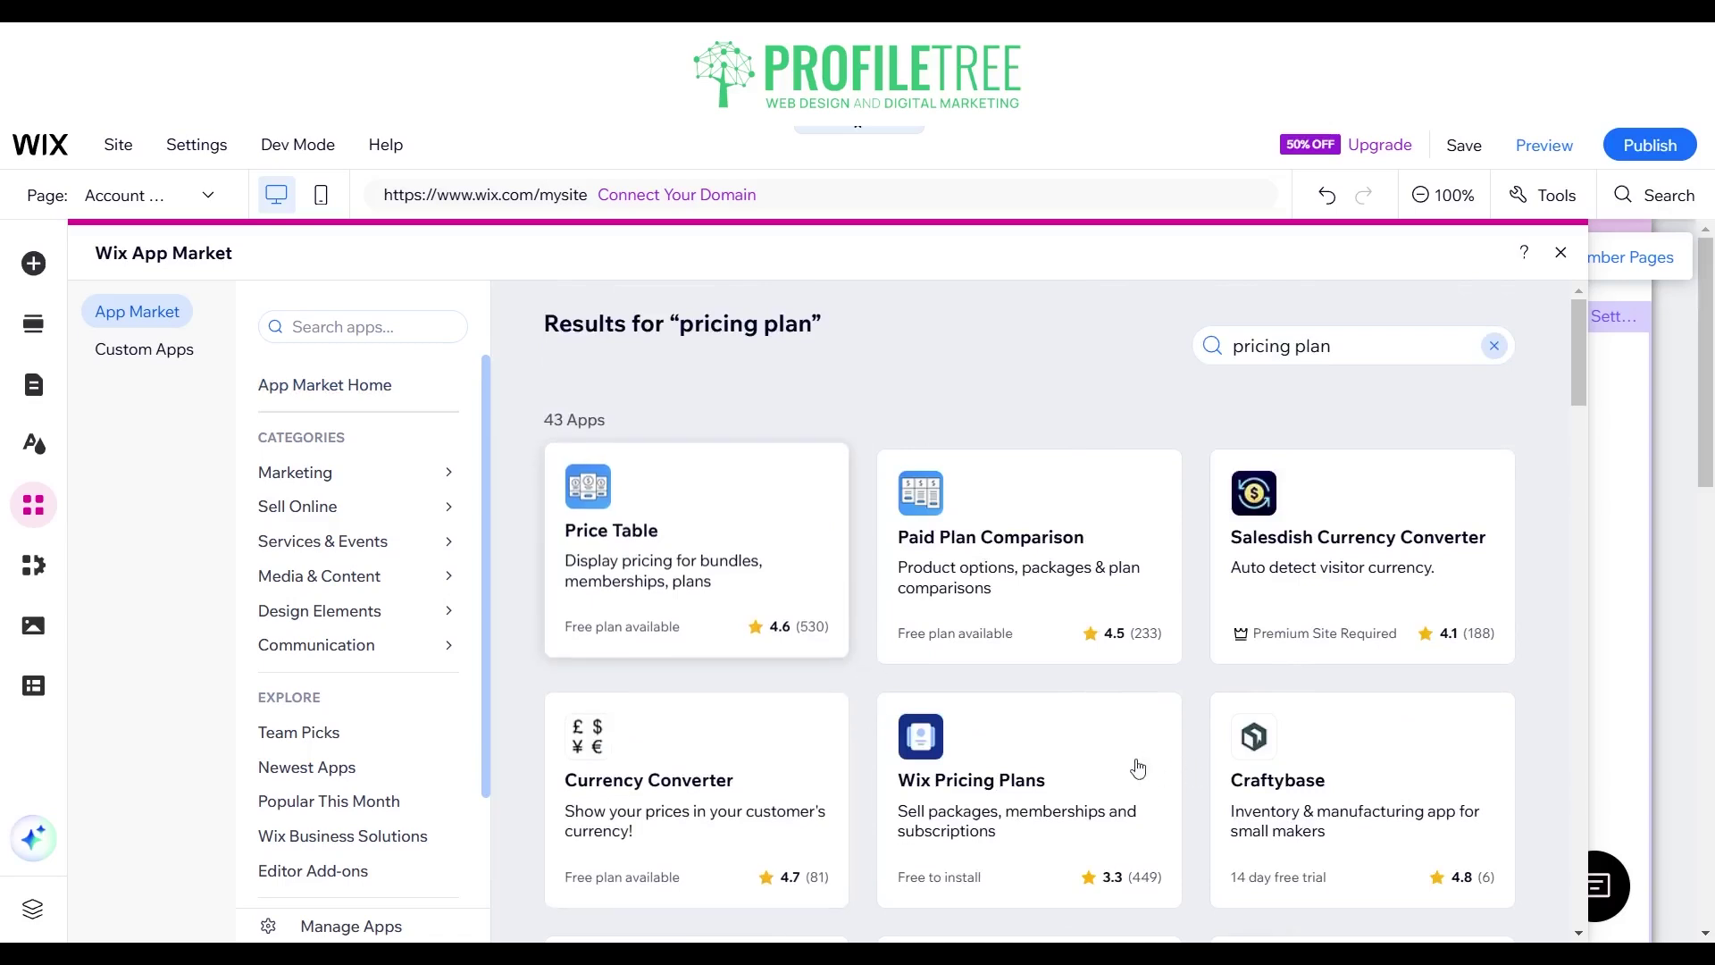
scroll(1057, 777, down, 1)
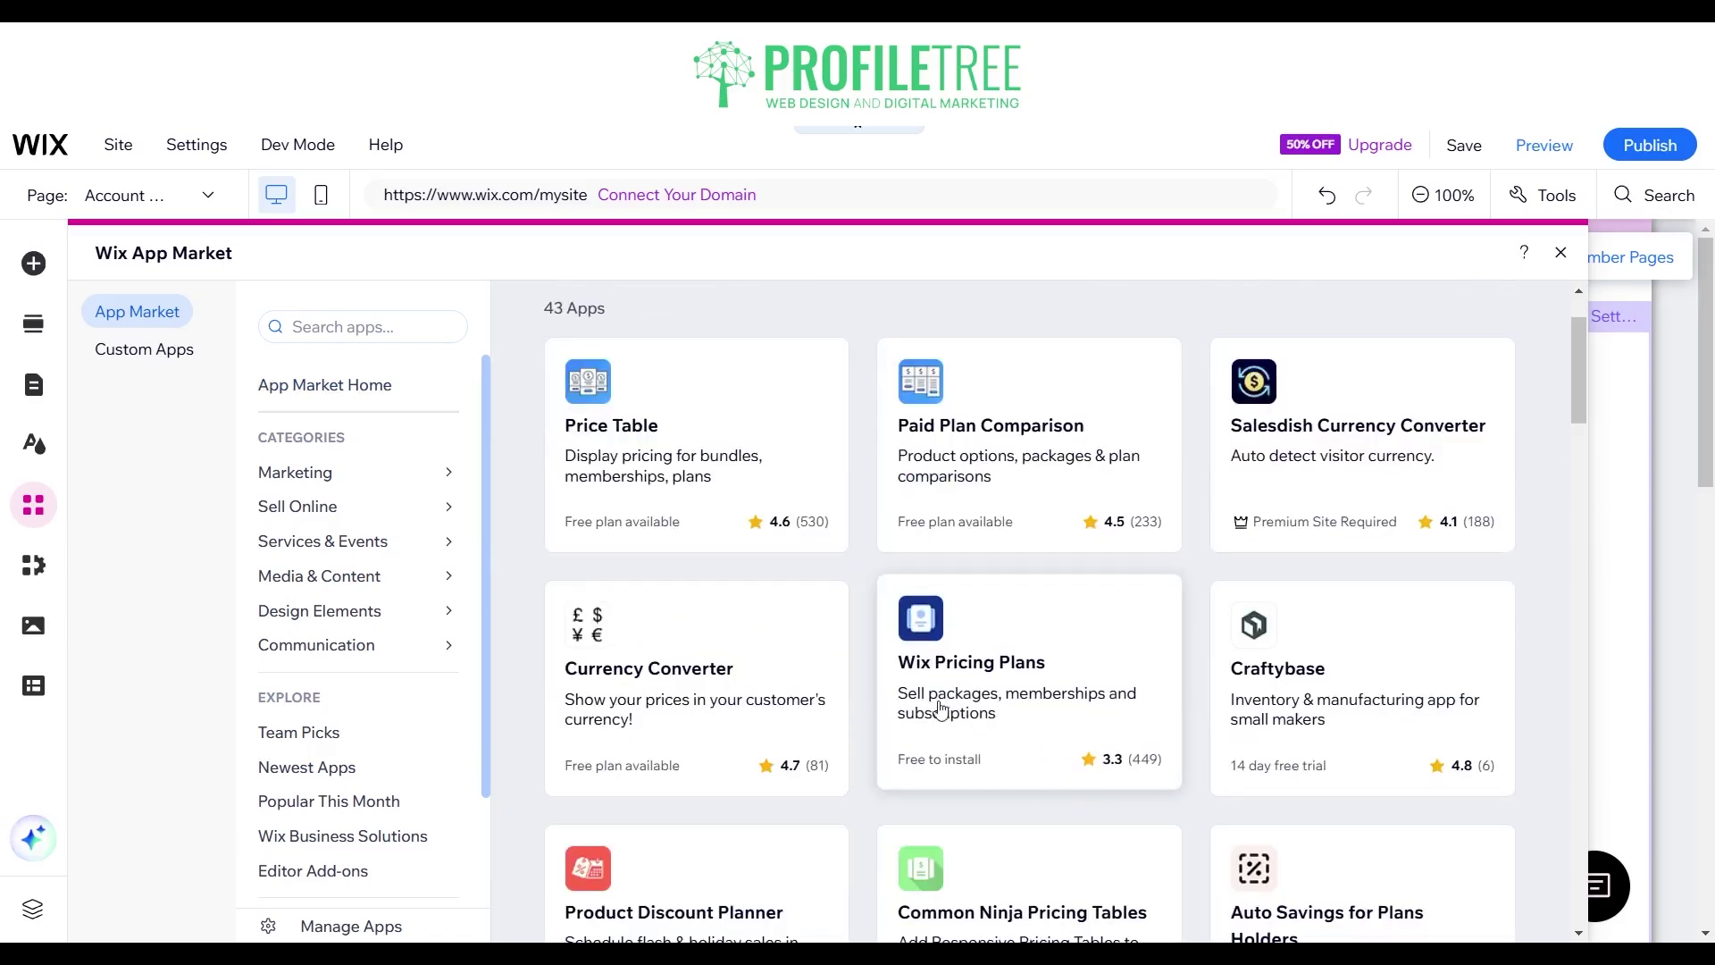
click(1059, 669)
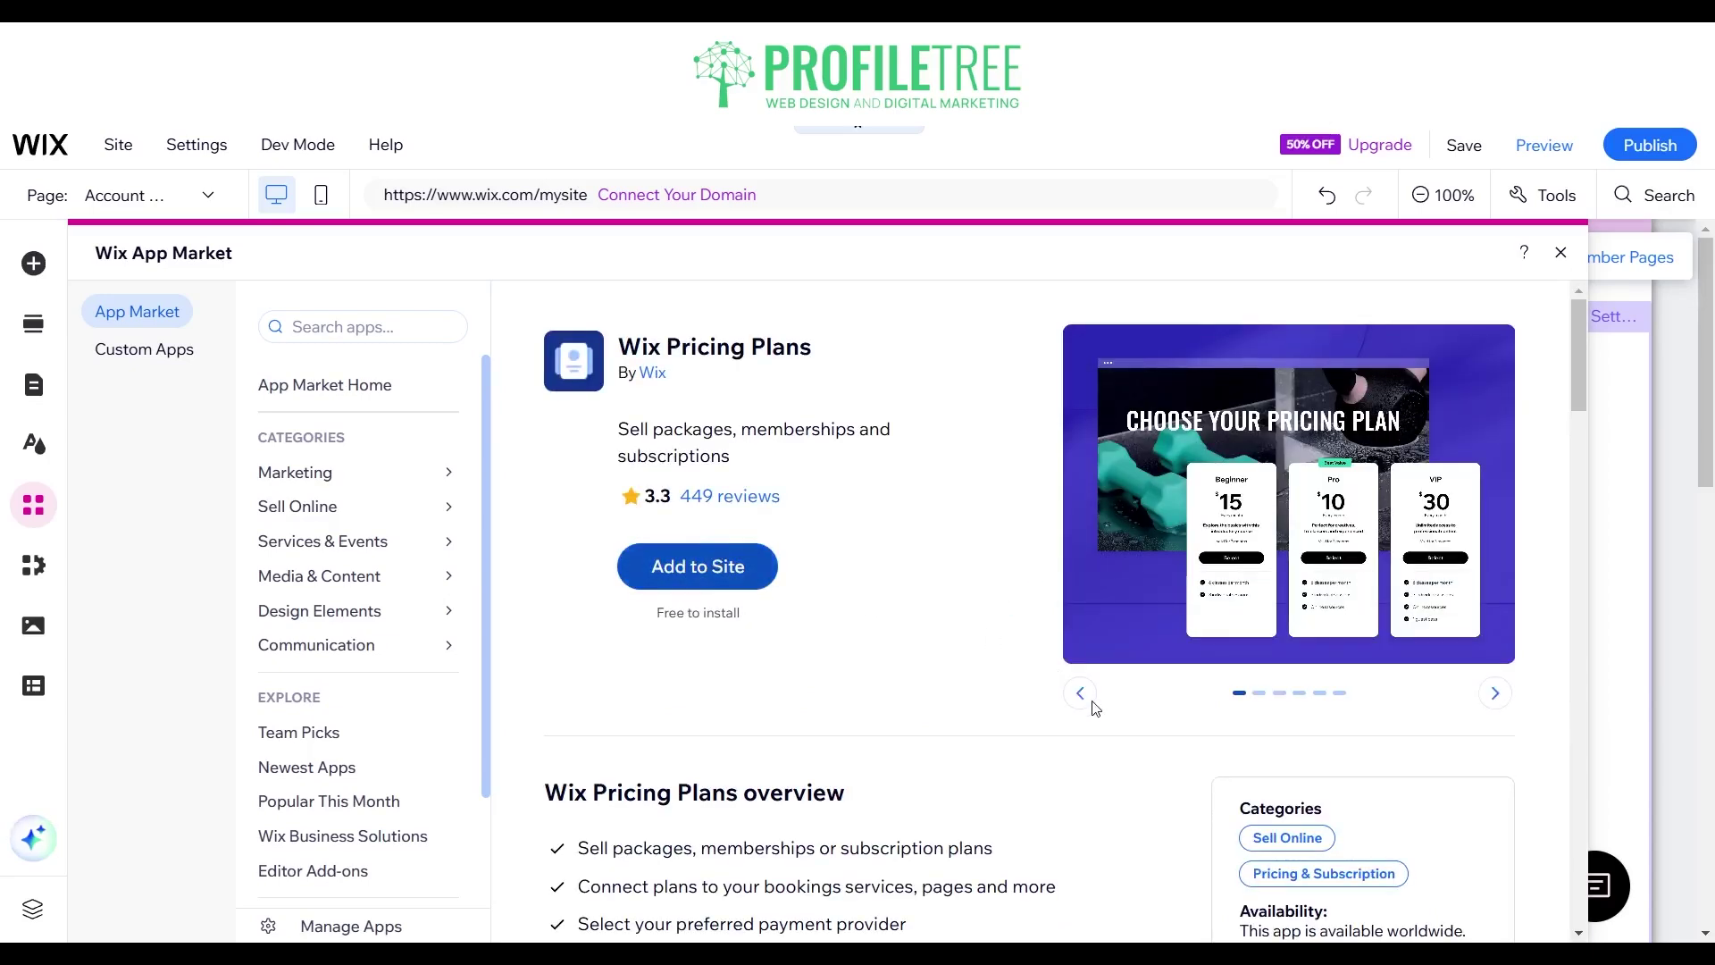
click(698, 566)
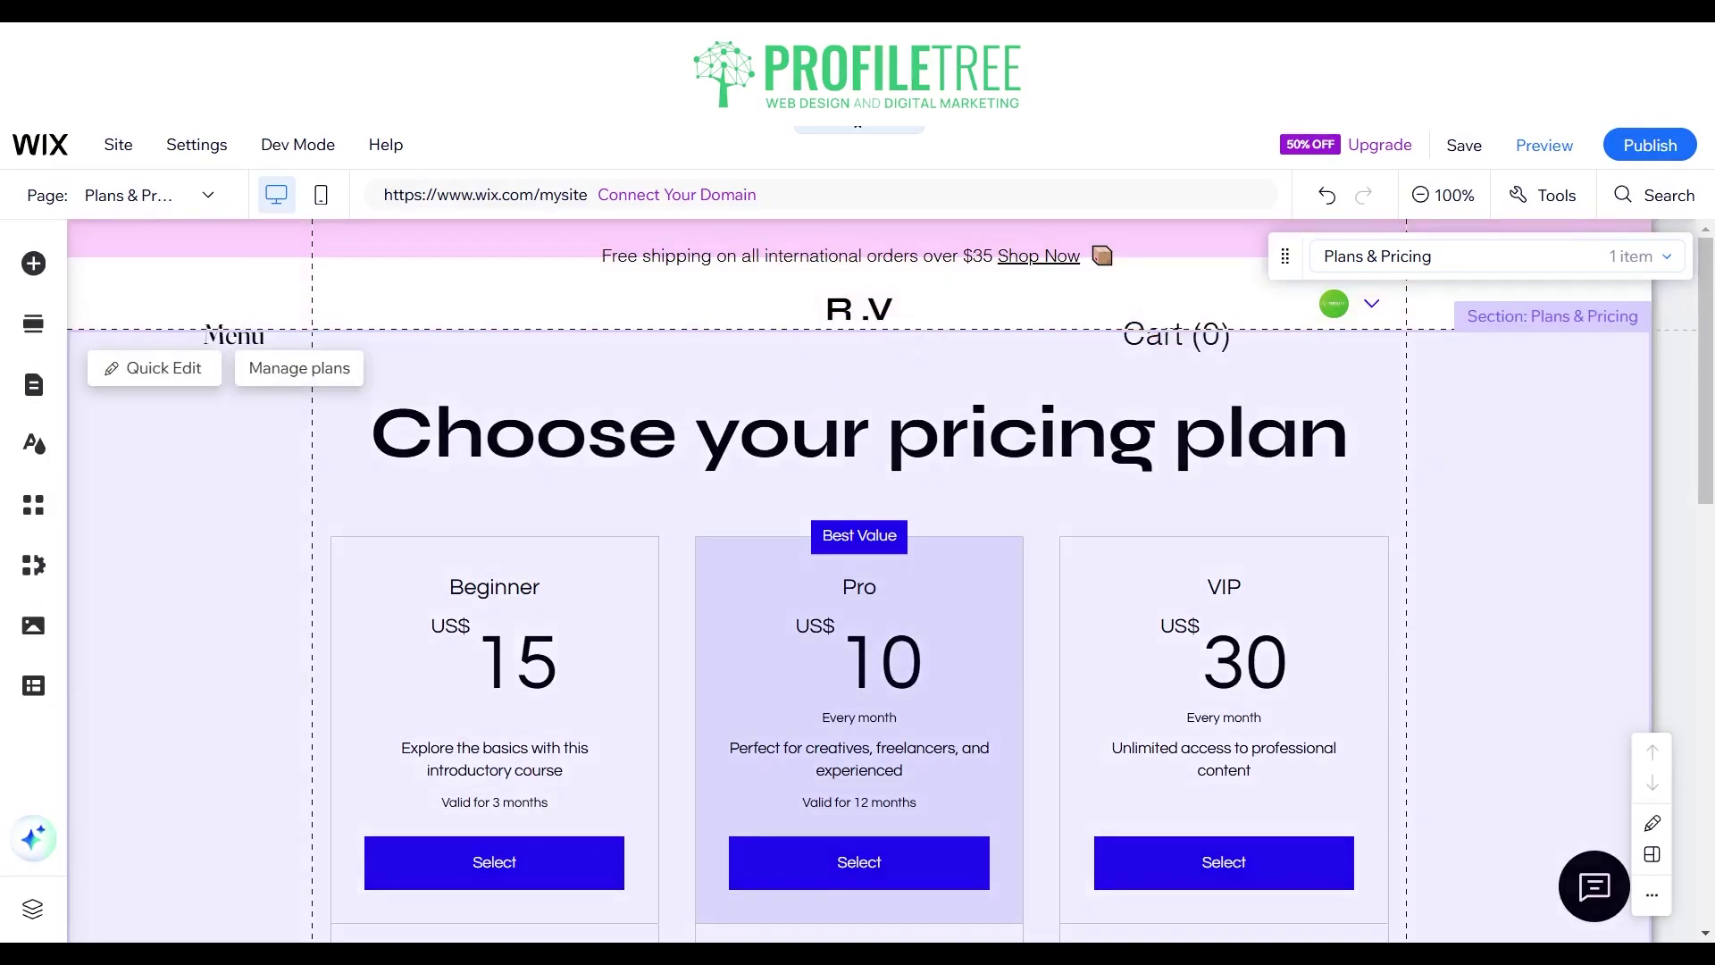
Open plan management from the Plans & Pricing page and get started with Pricing Plans.
click(312, 377)
double_click(311, 377)
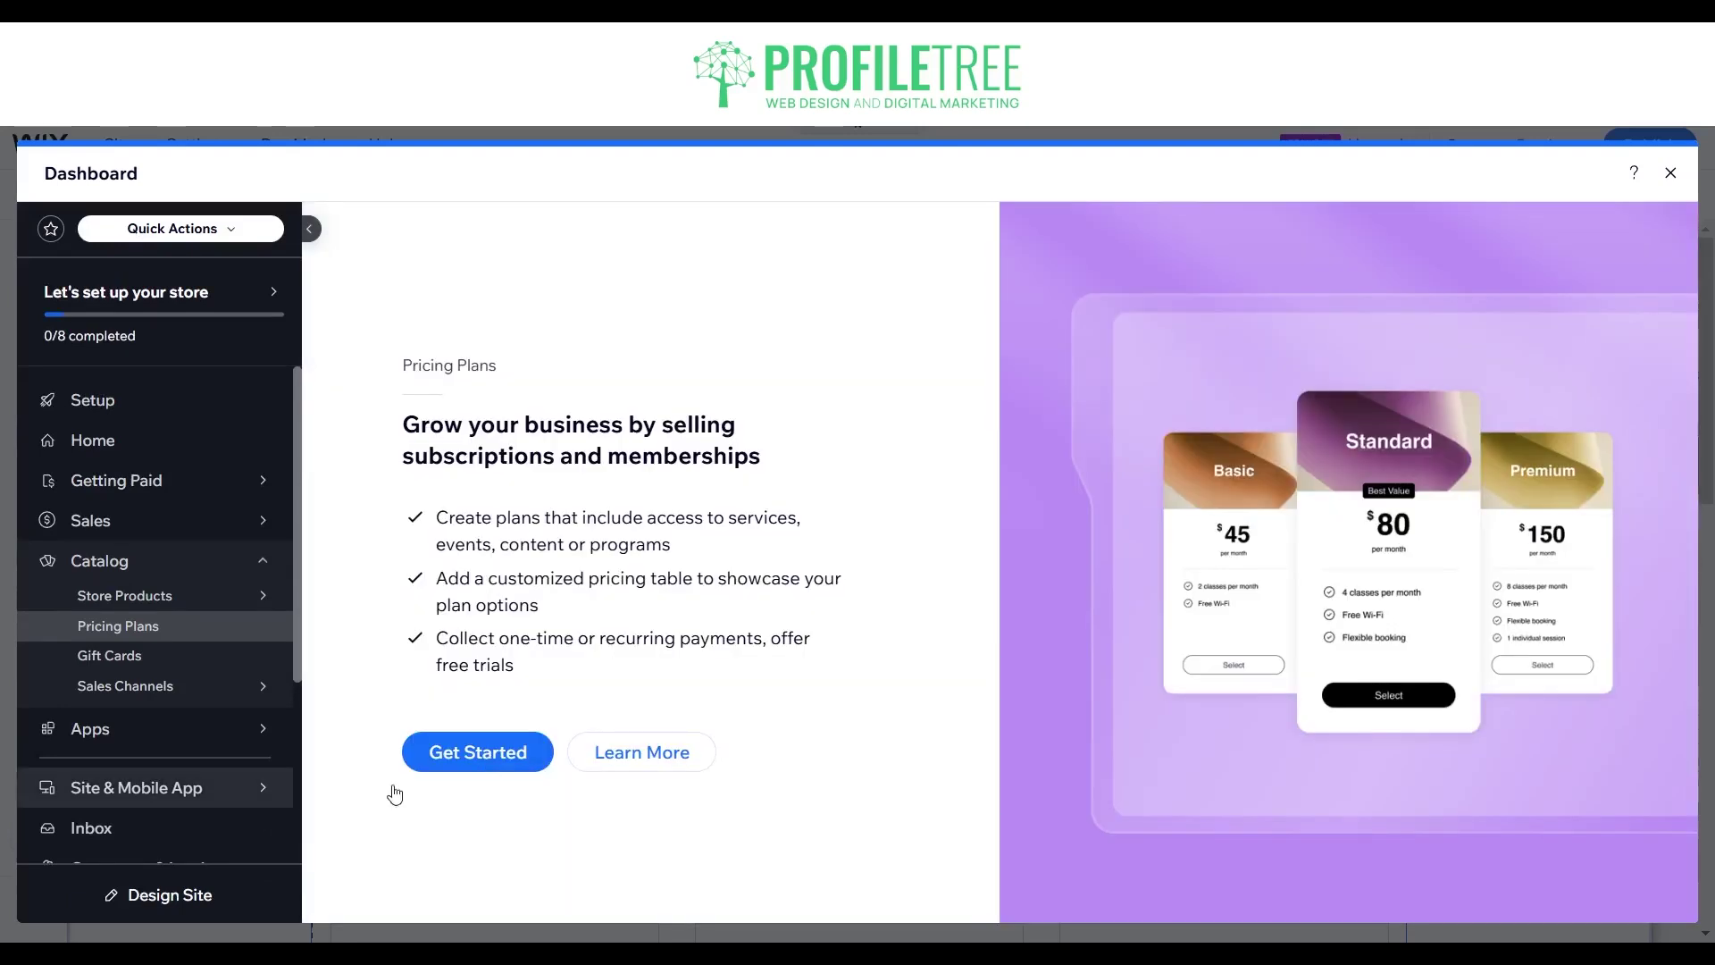
click(434, 763)
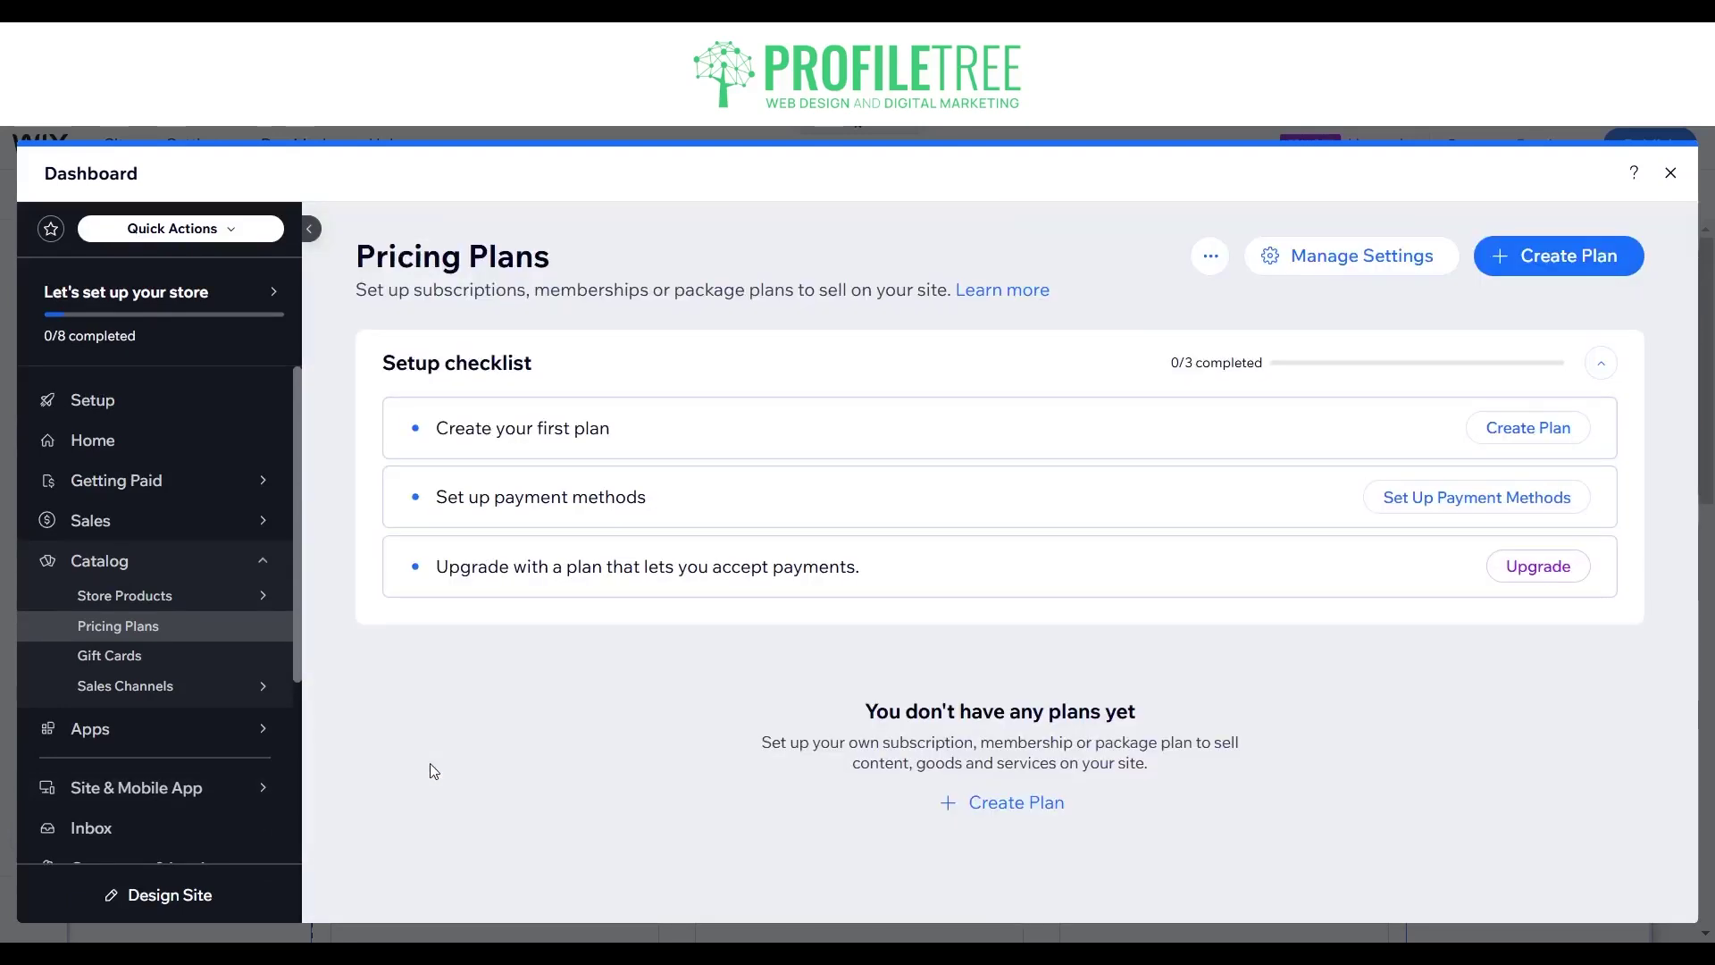
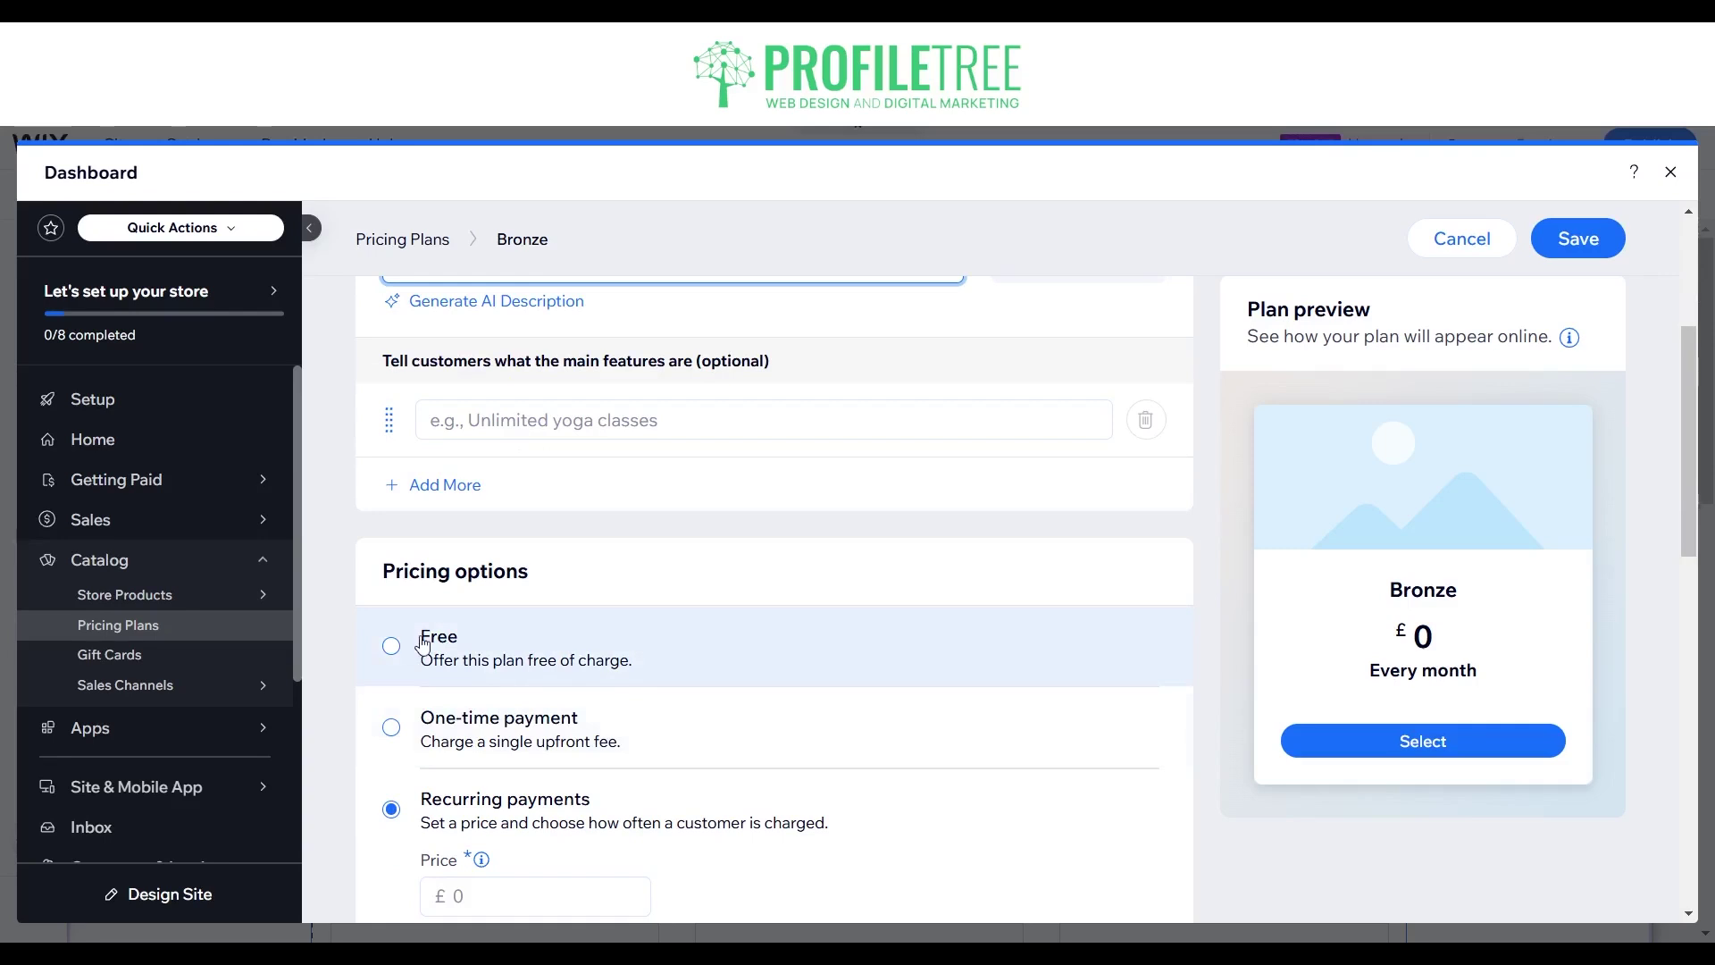
Set the recurring payment price of the Bronze plan to £70.
scroll(423, 649, down, 2)
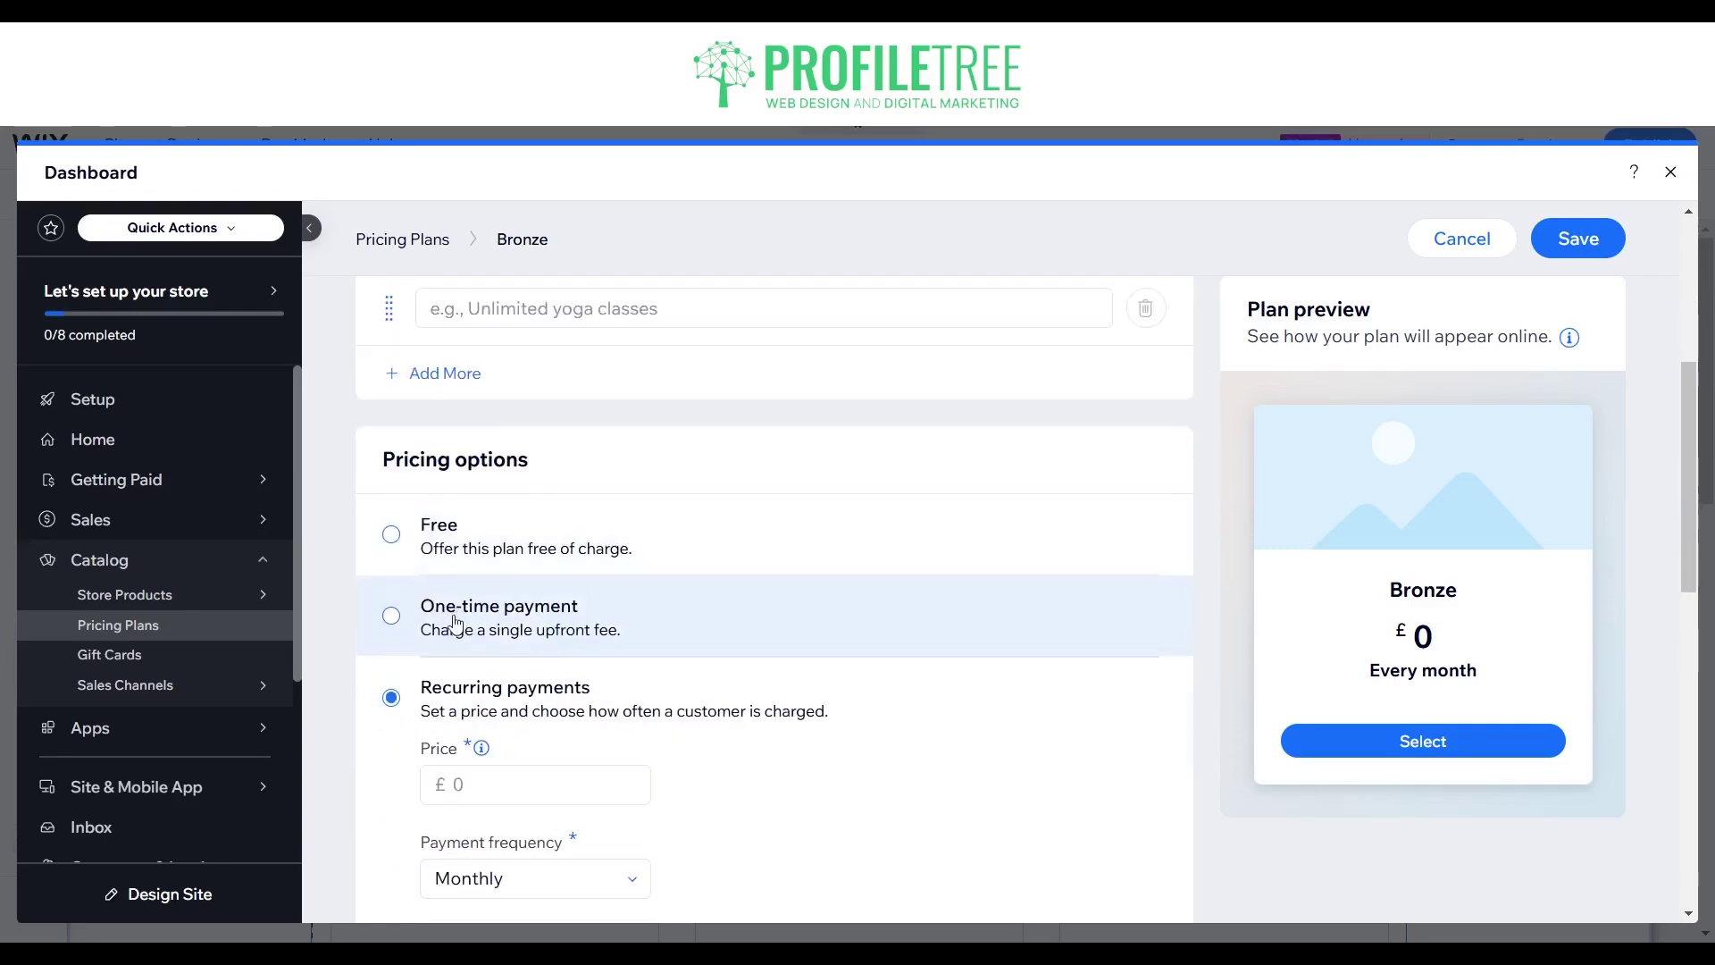
scroll(564, 691, down, 2)
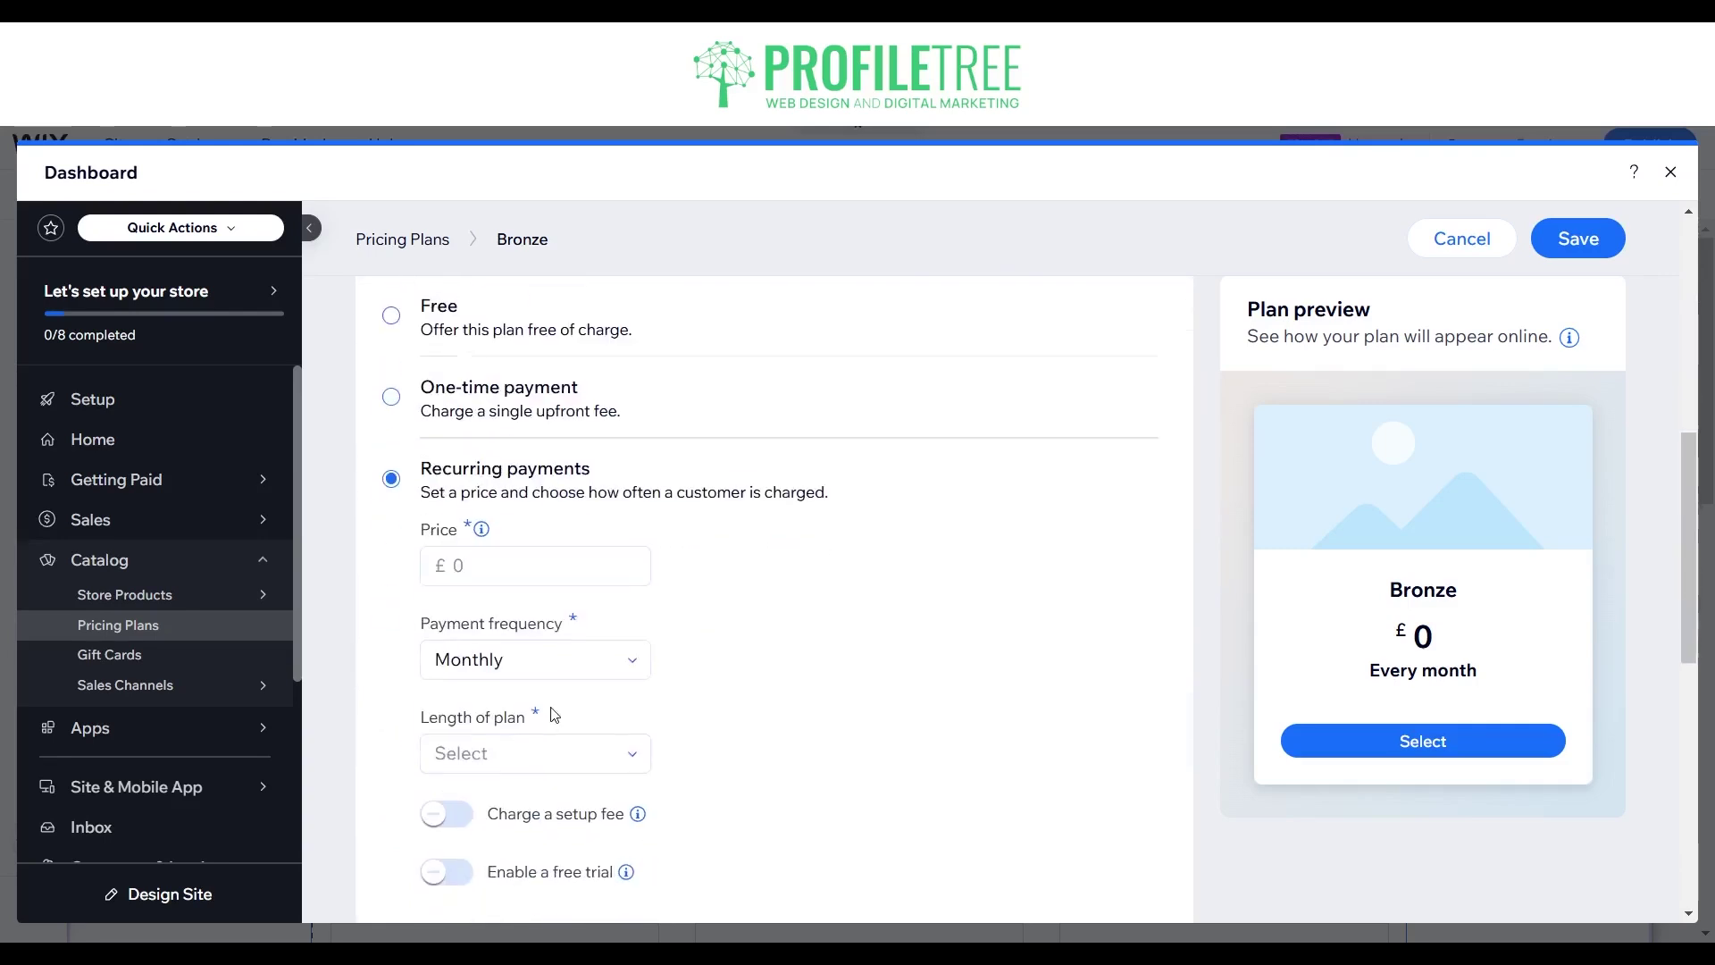
click(498, 551)
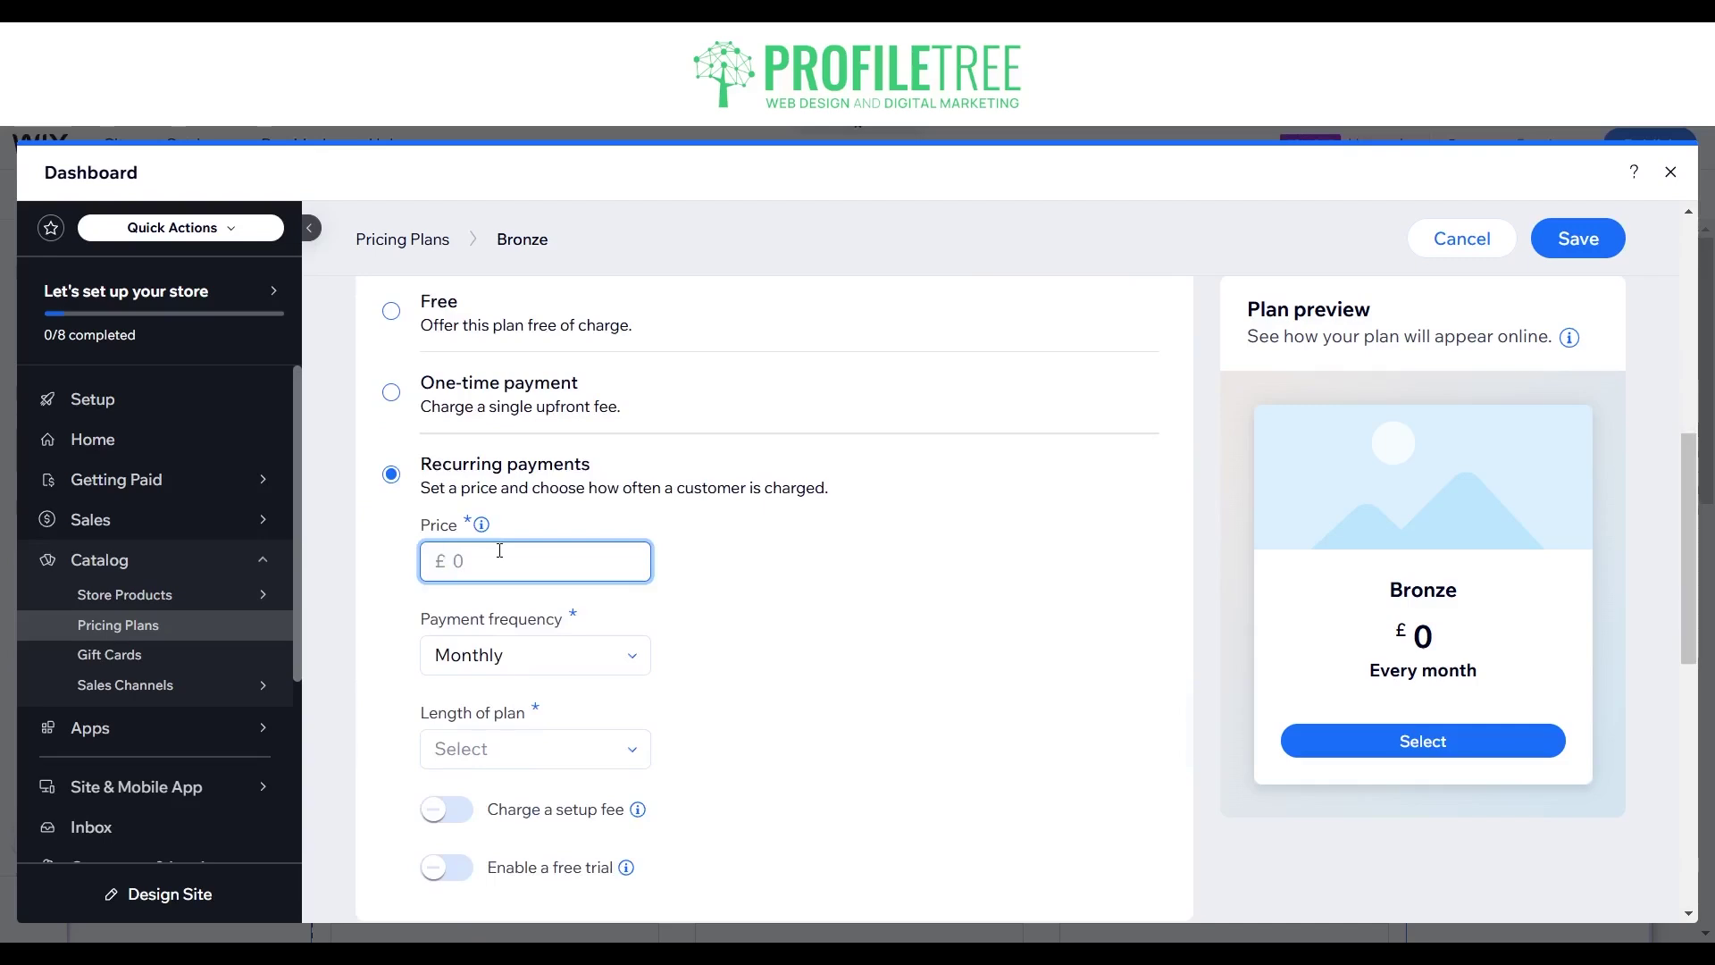
text(70)
Set the Bronze plan's payment frequency to Custom, repeating every 1 day.
click(500, 660)
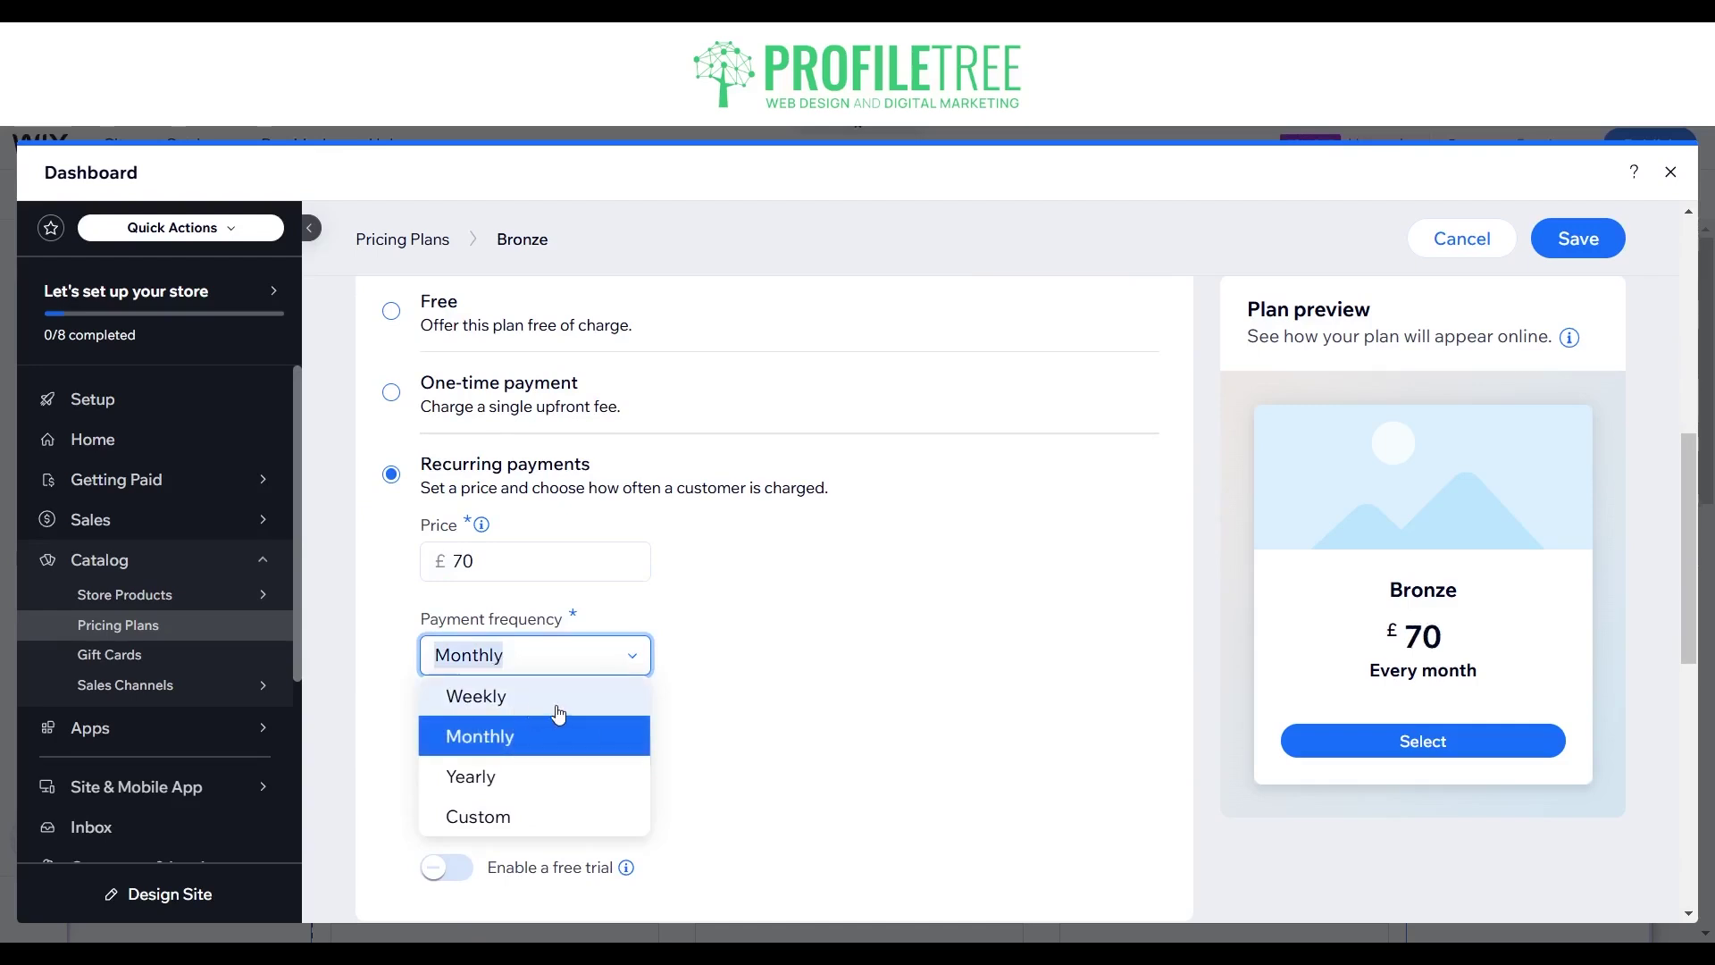
click(495, 818)
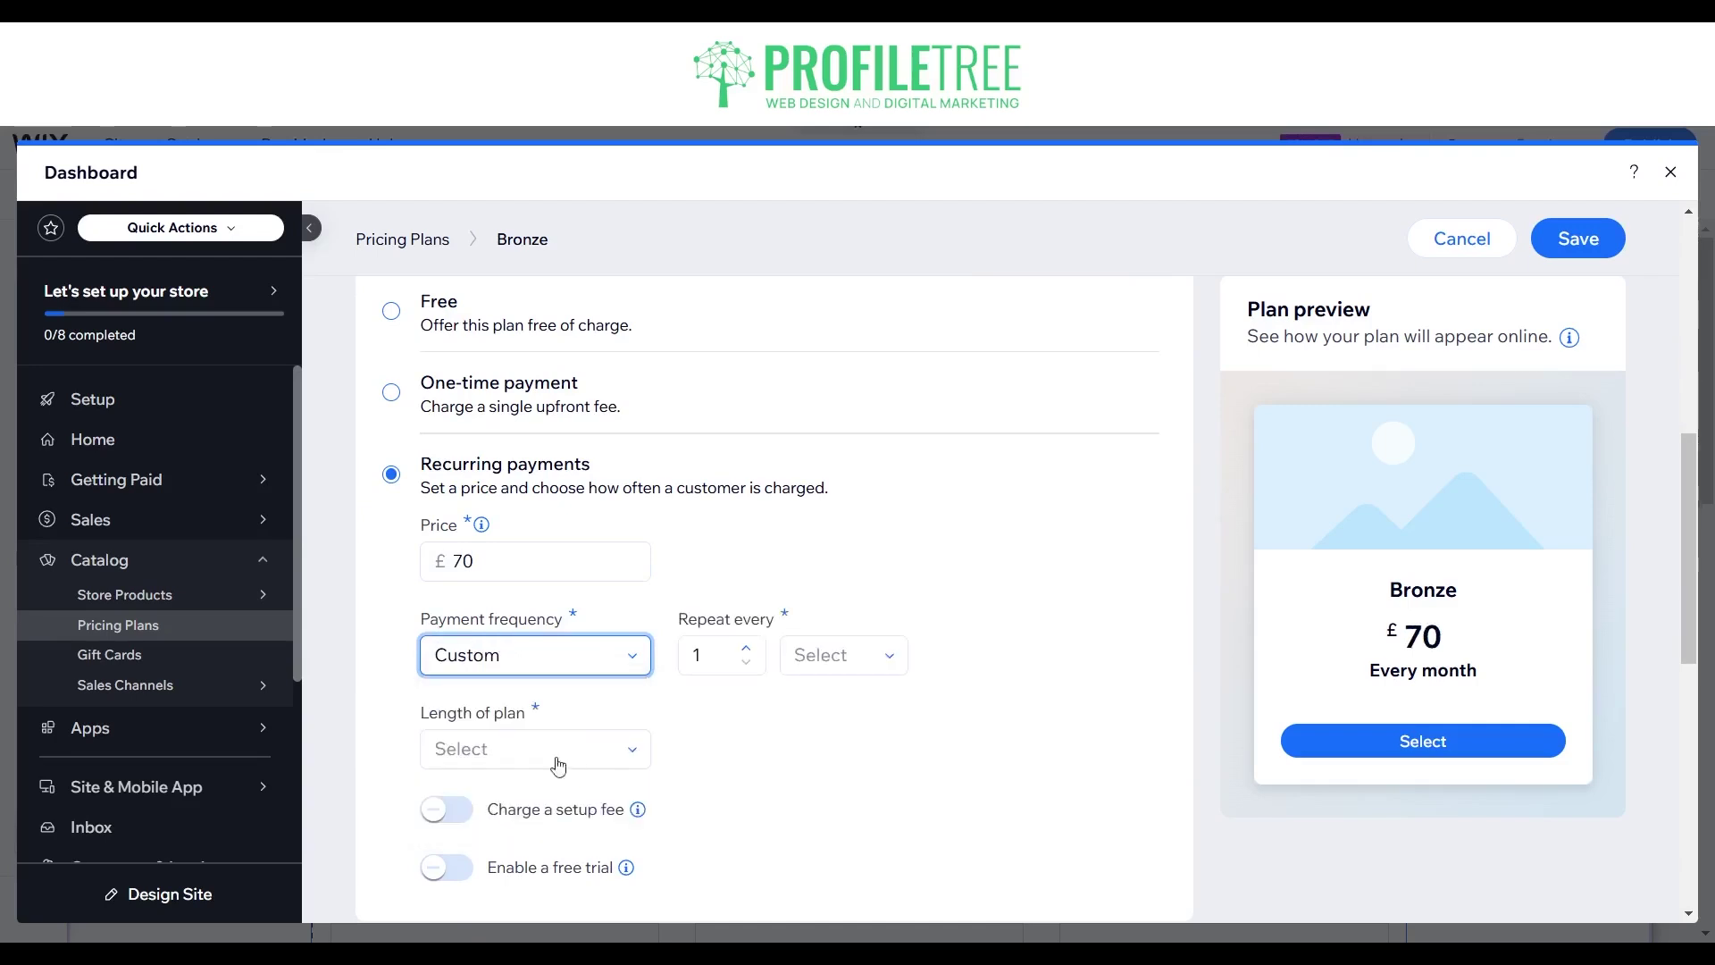
click(747, 648)
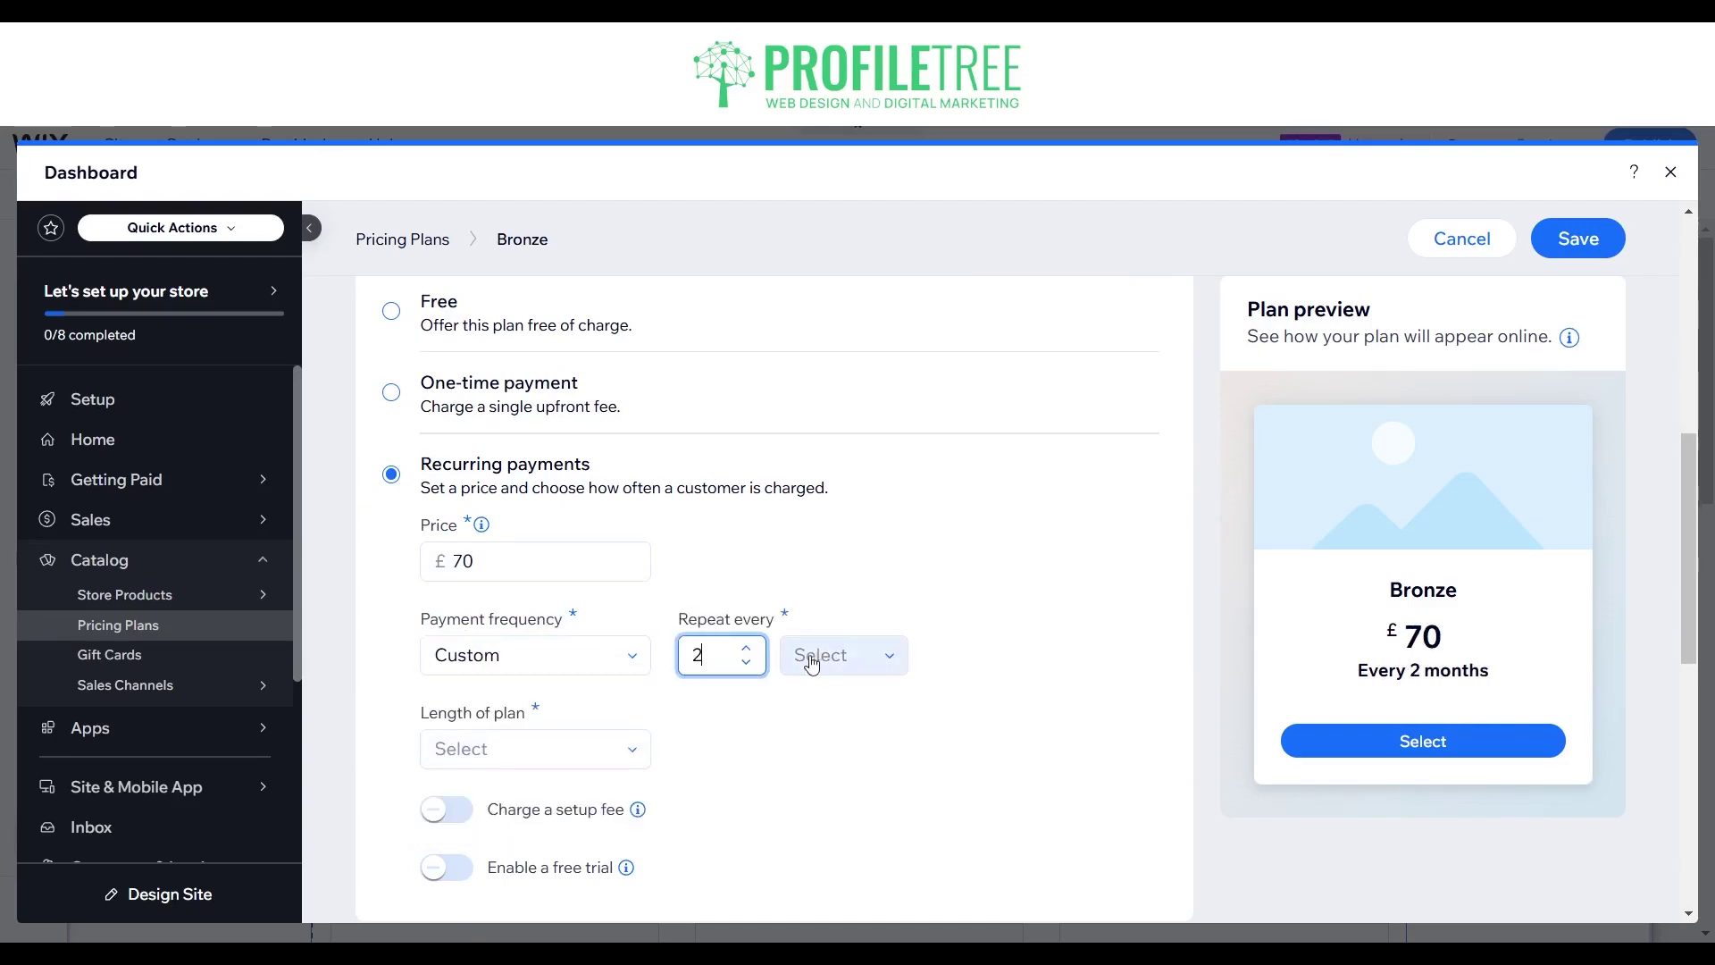
click(746, 662)
click(815, 655)
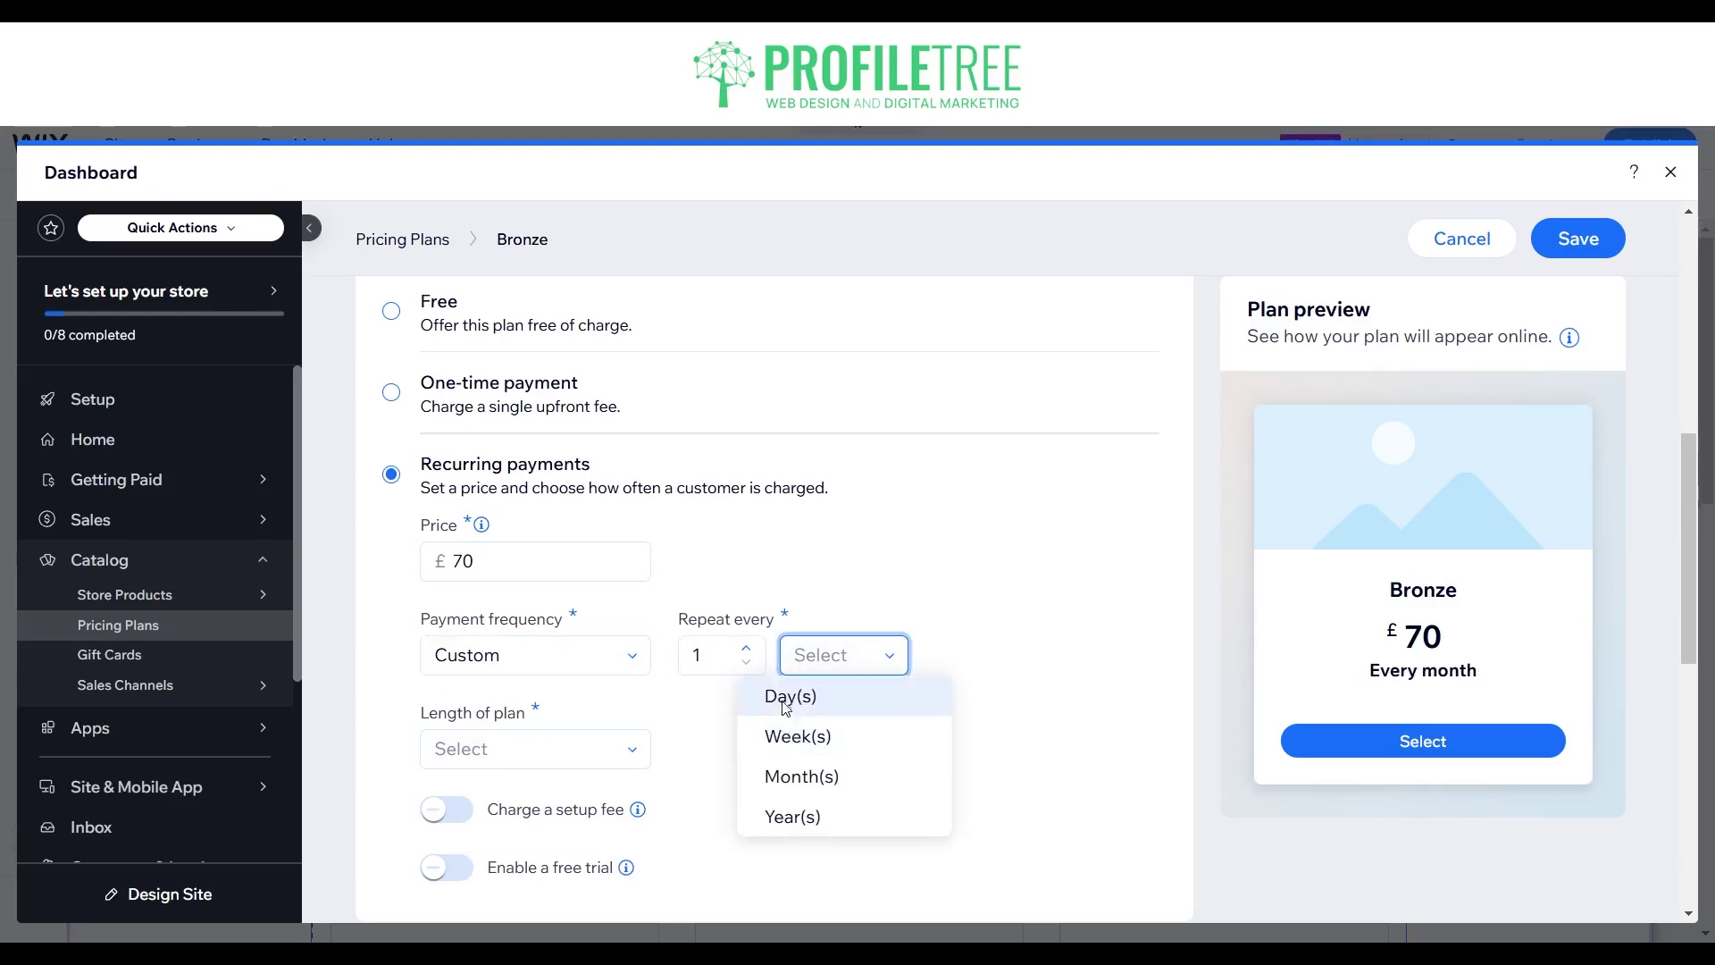
click(786, 704)
click(822, 661)
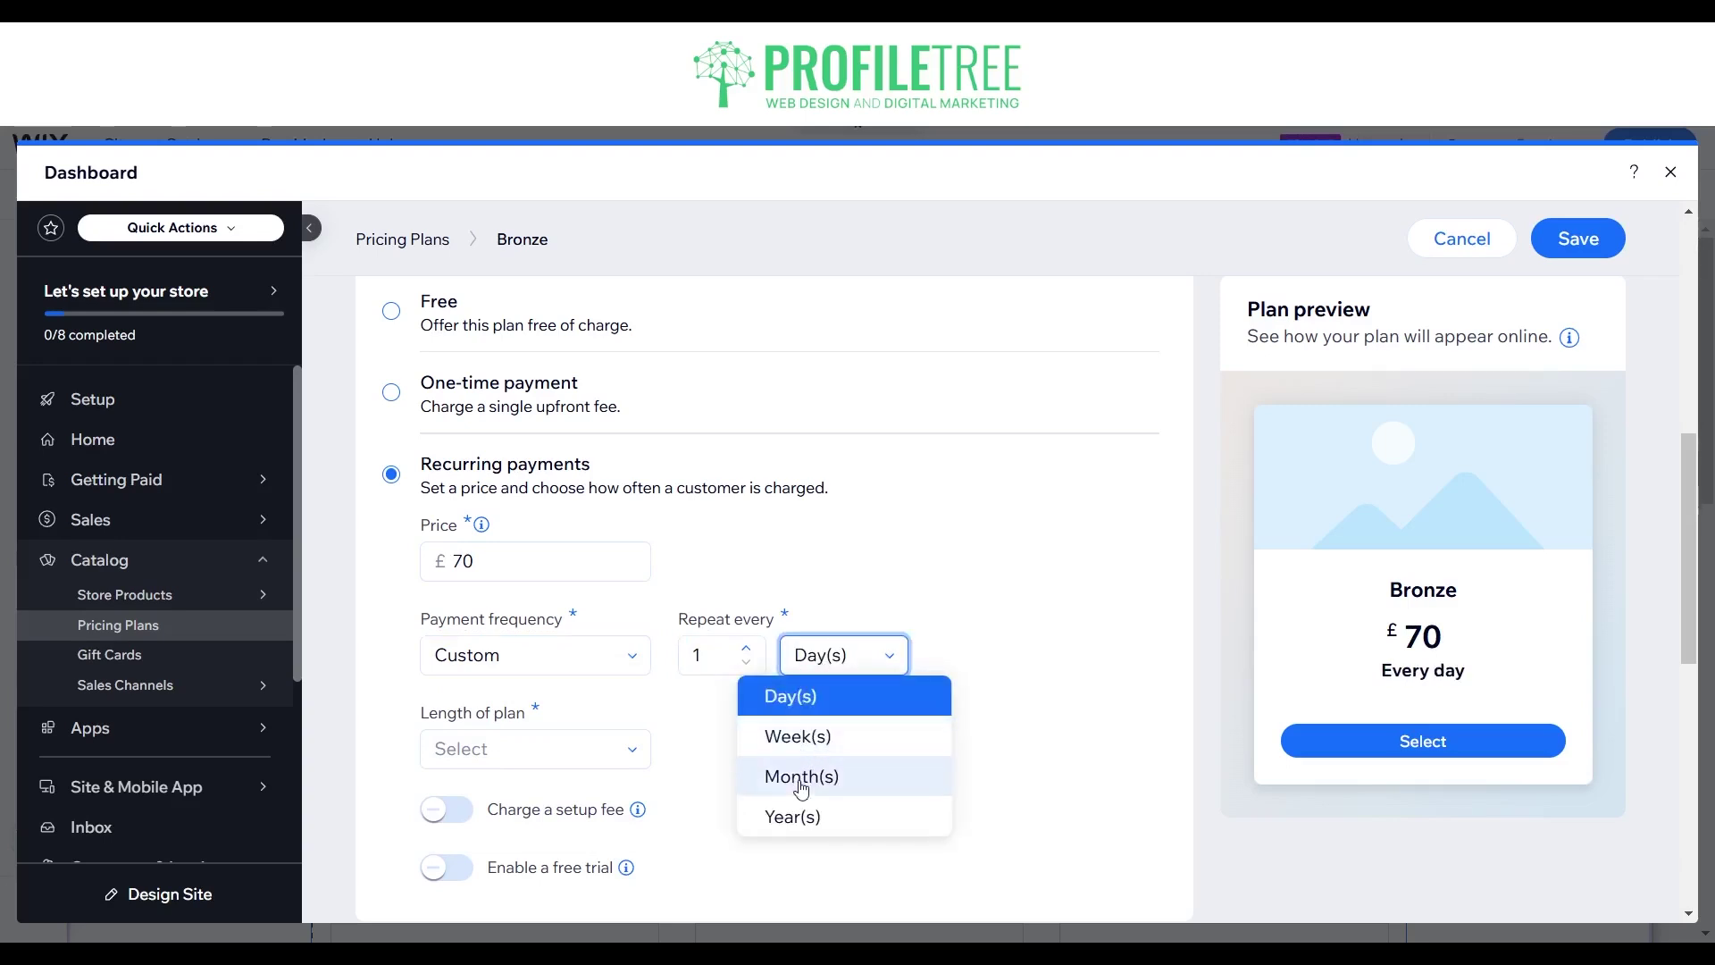
Set the length of the Bronze plan to Until canceled.
click(591, 751)
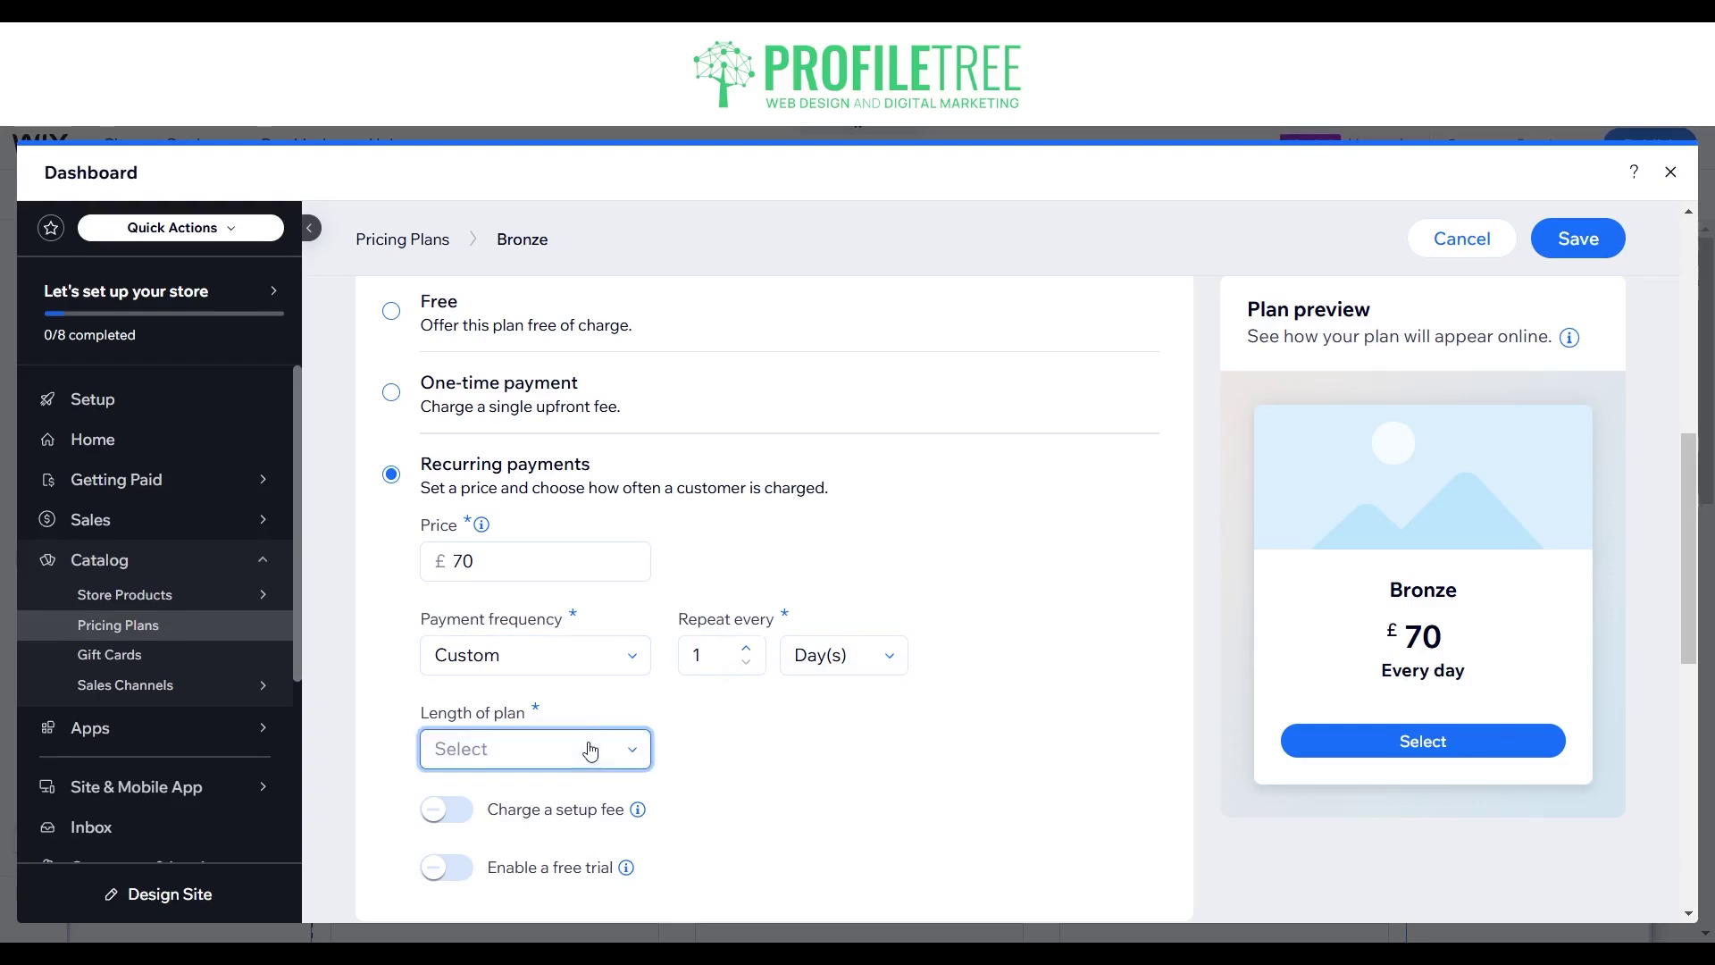
scroll(527, 755, down, 1)
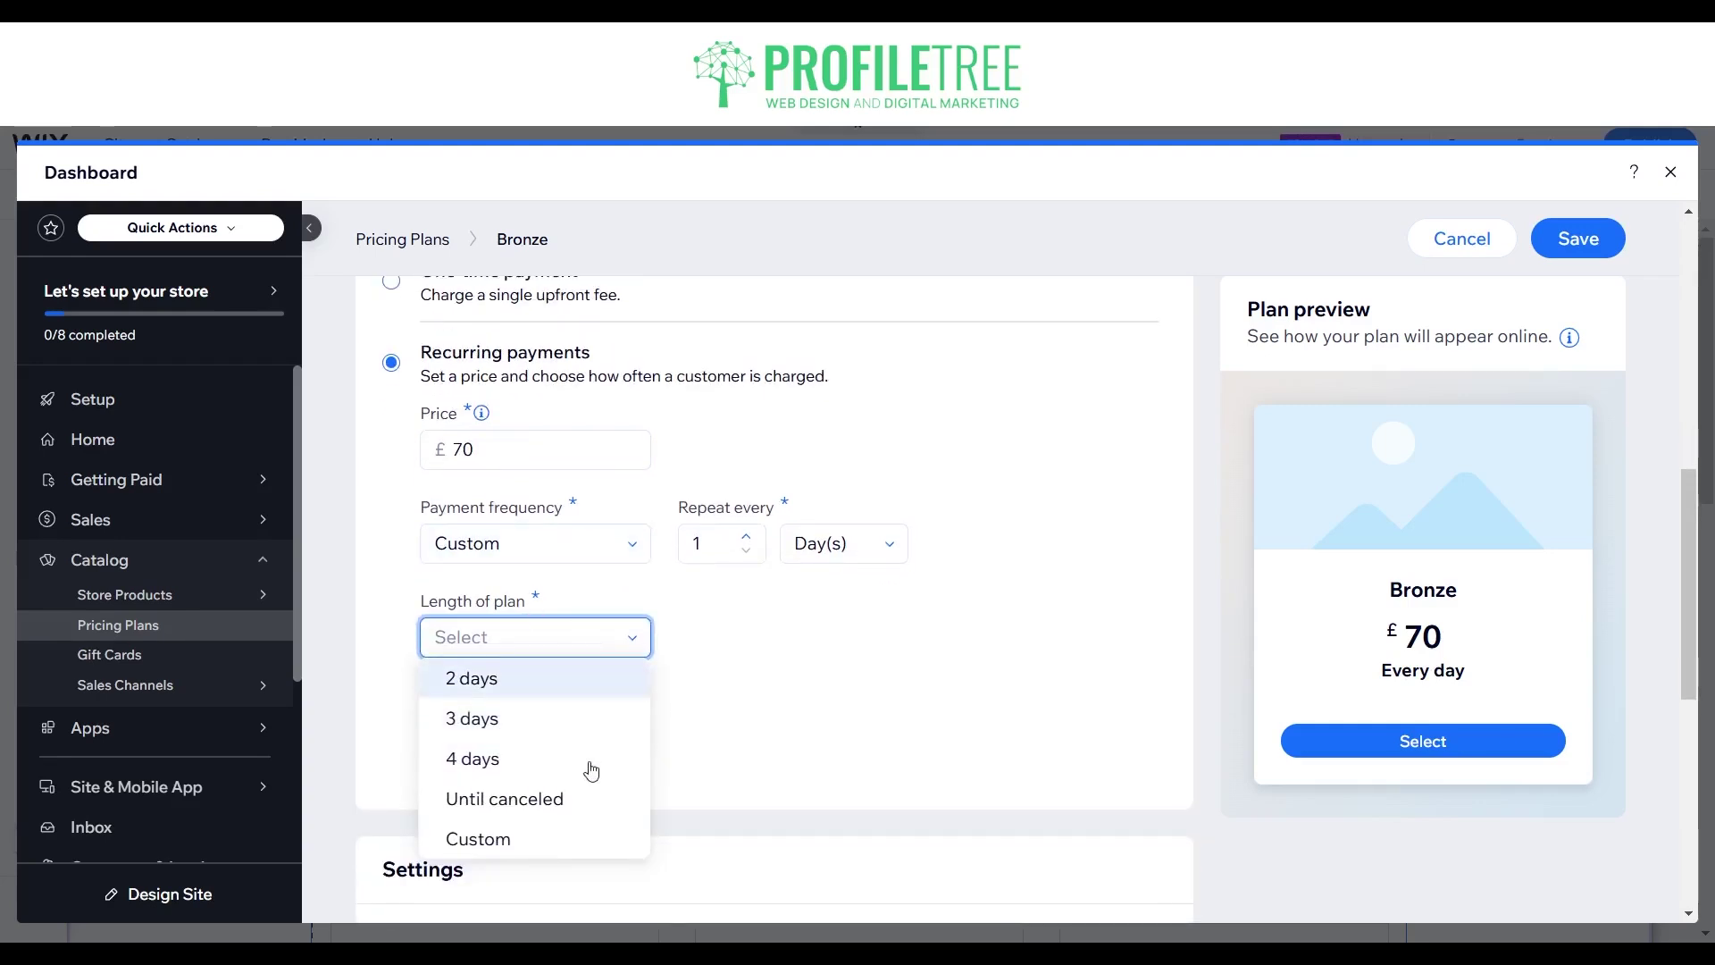
click(560, 811)
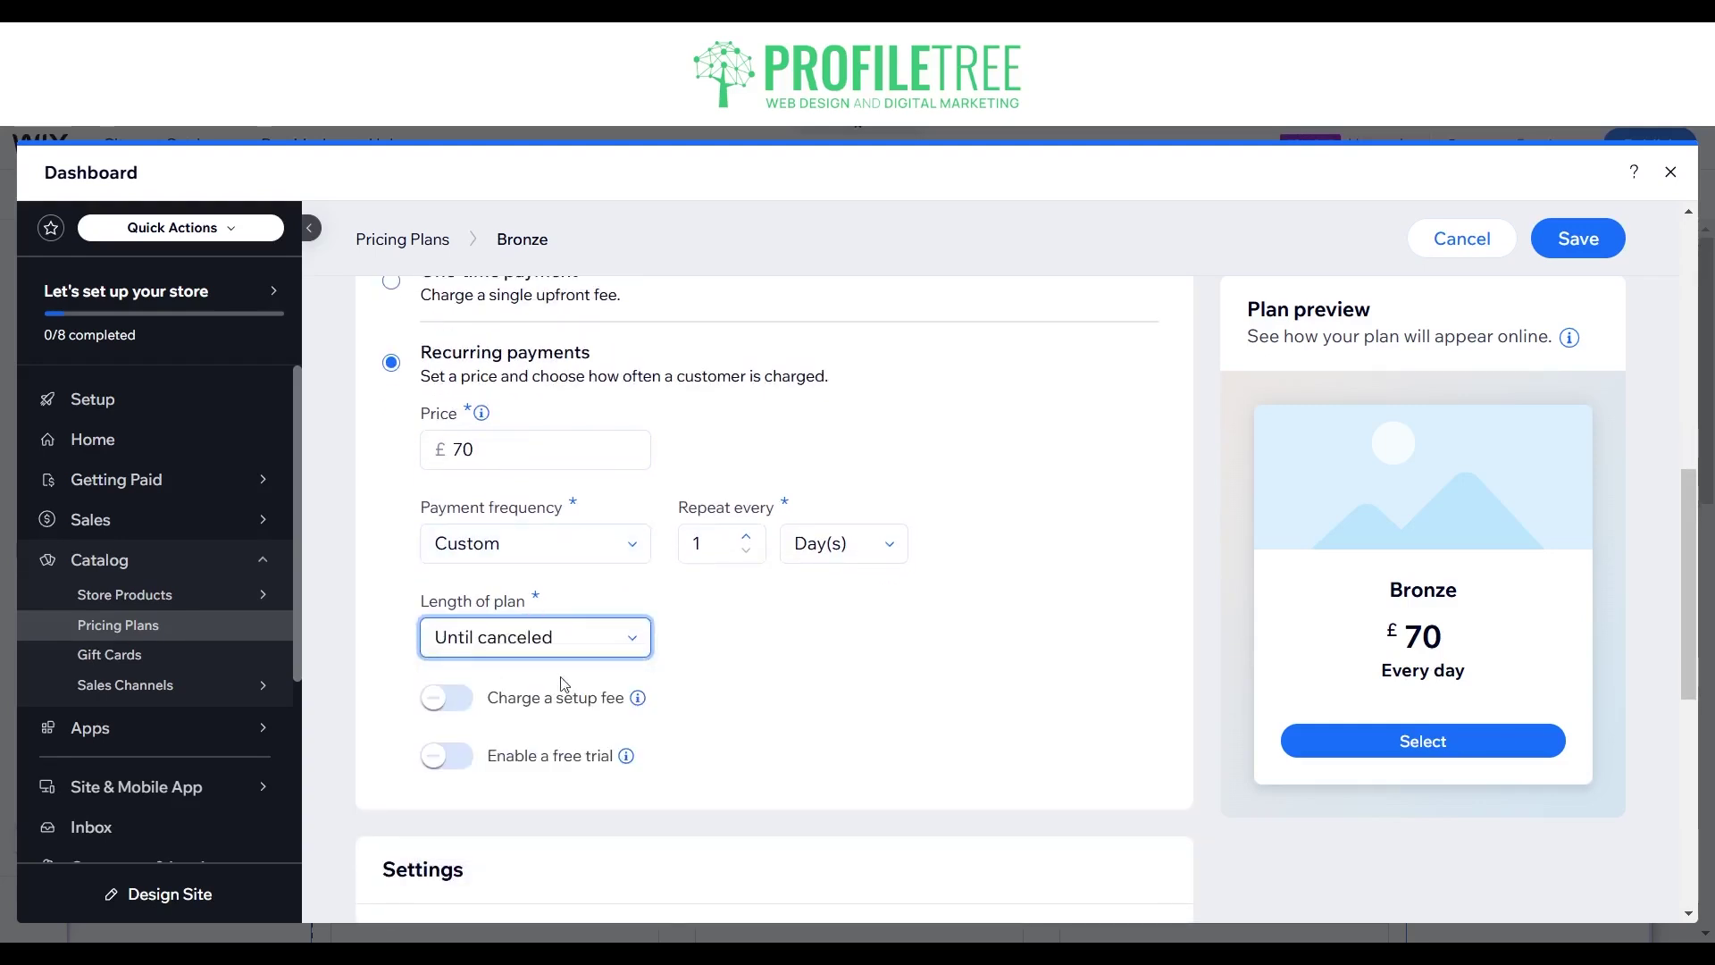
Try out the setup fee and free trial options, check the available trial lengths, and turn both options off again.
click(451, 707)
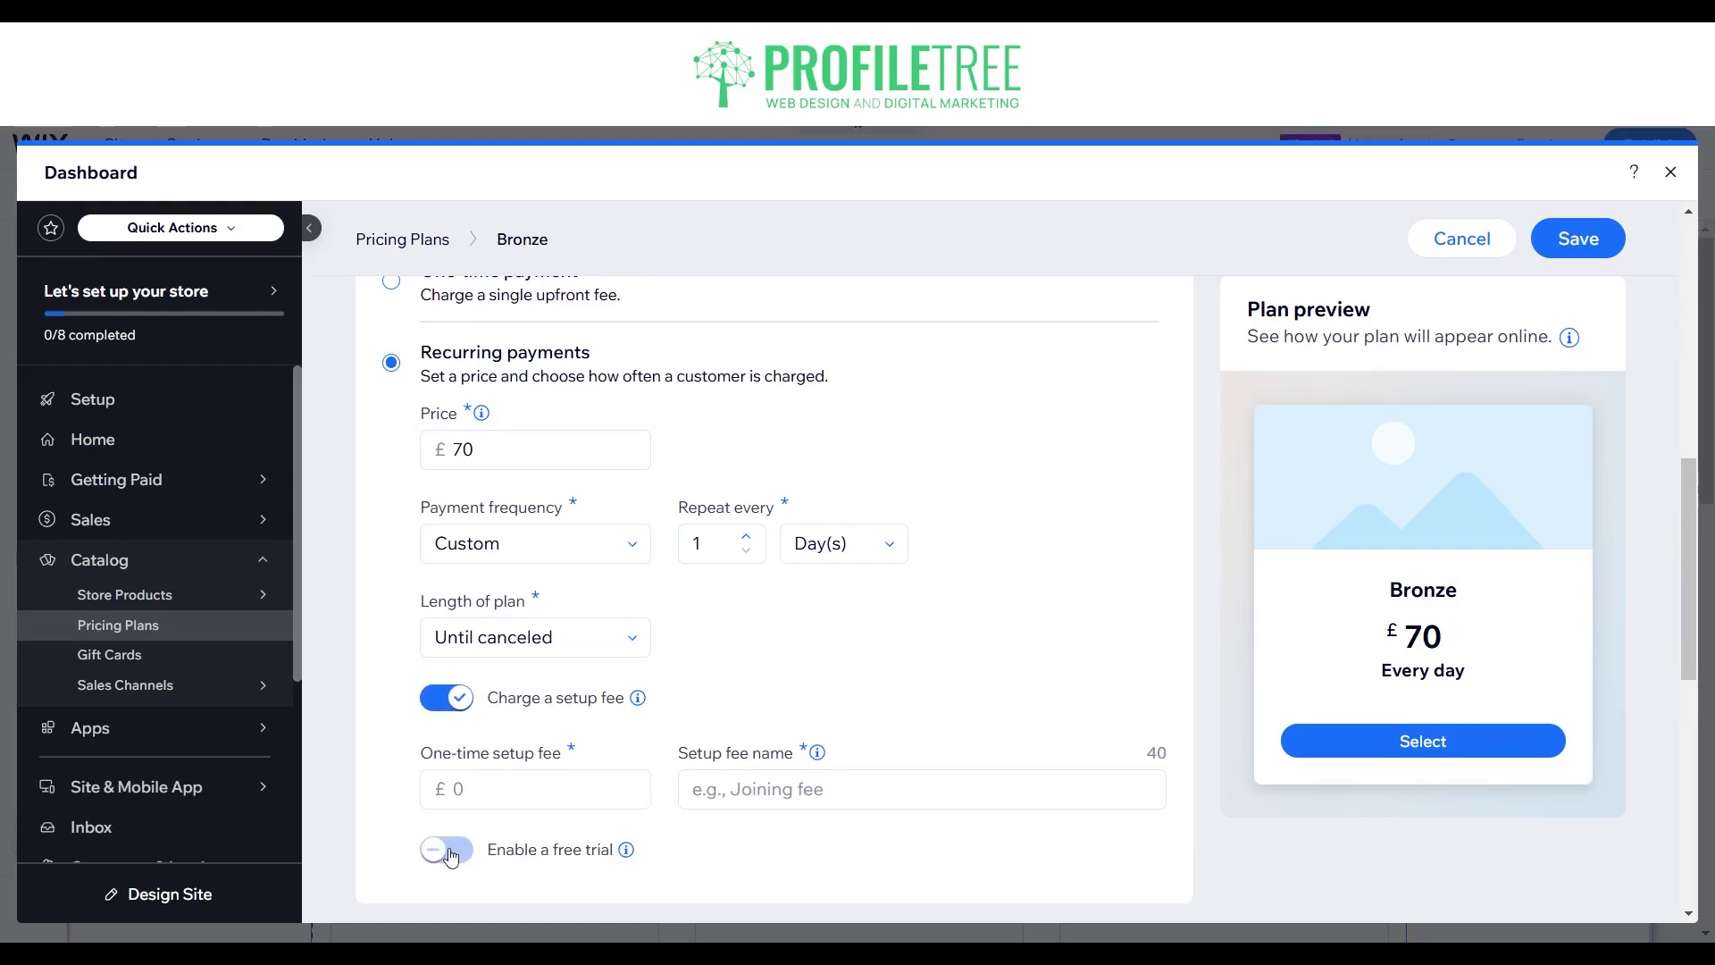
click(625, 850)
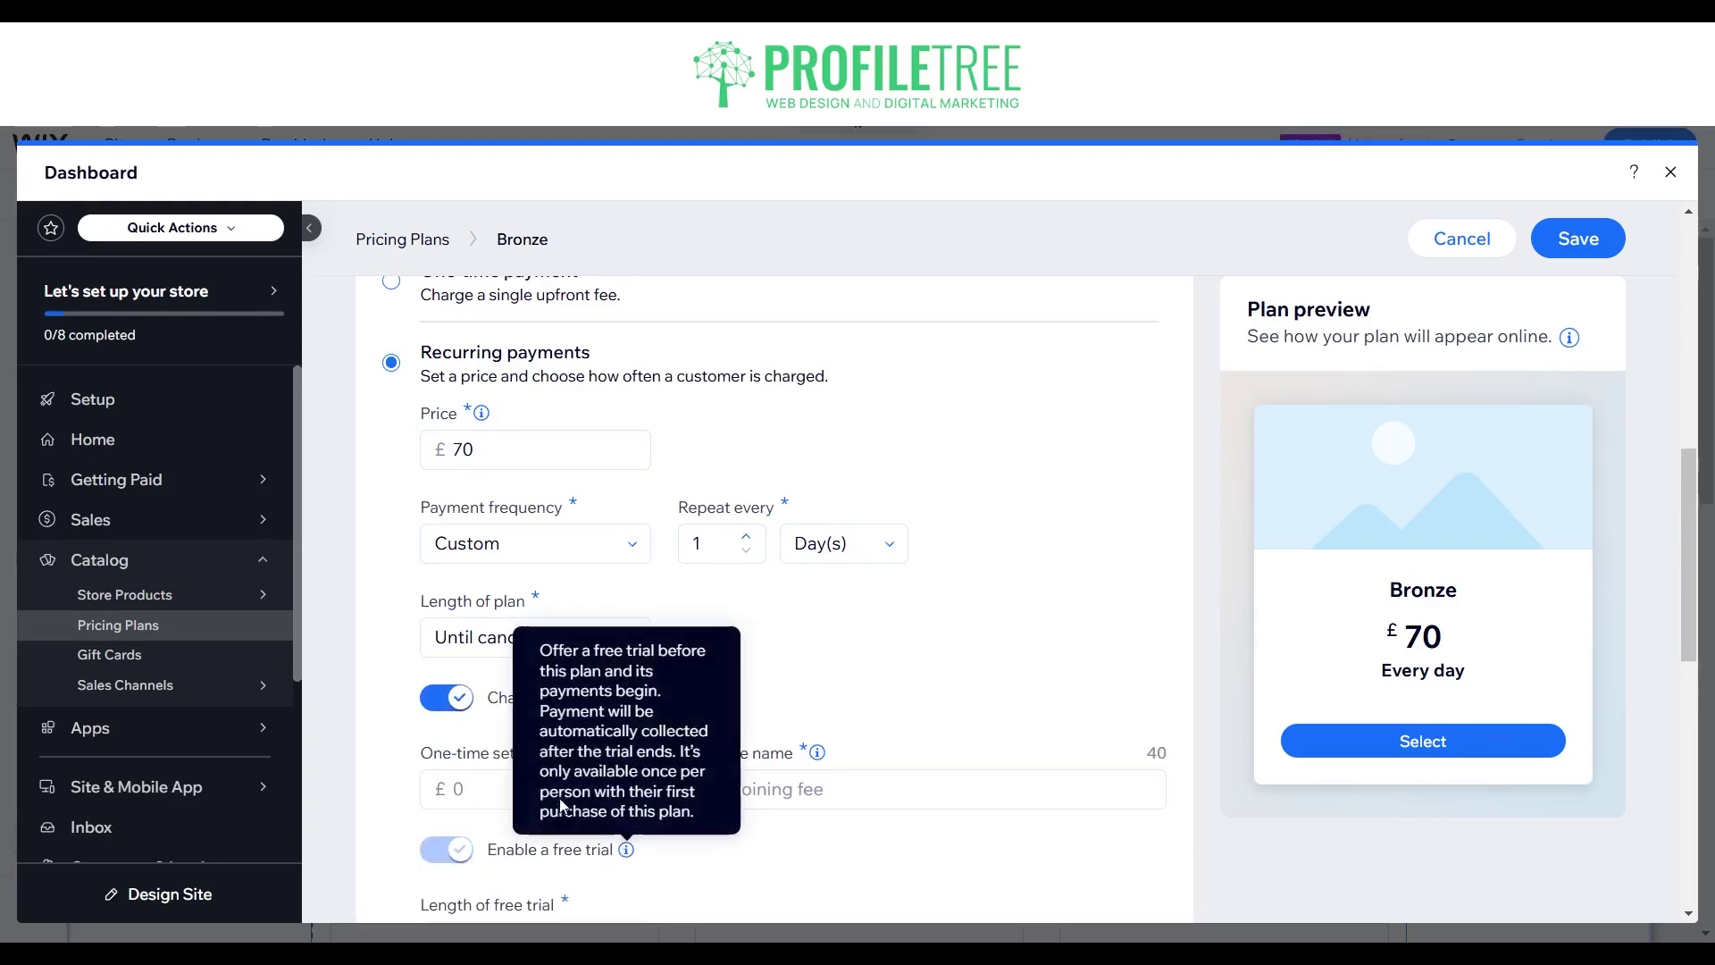
scroll(547, 826, down, 1)
click(547, 826)
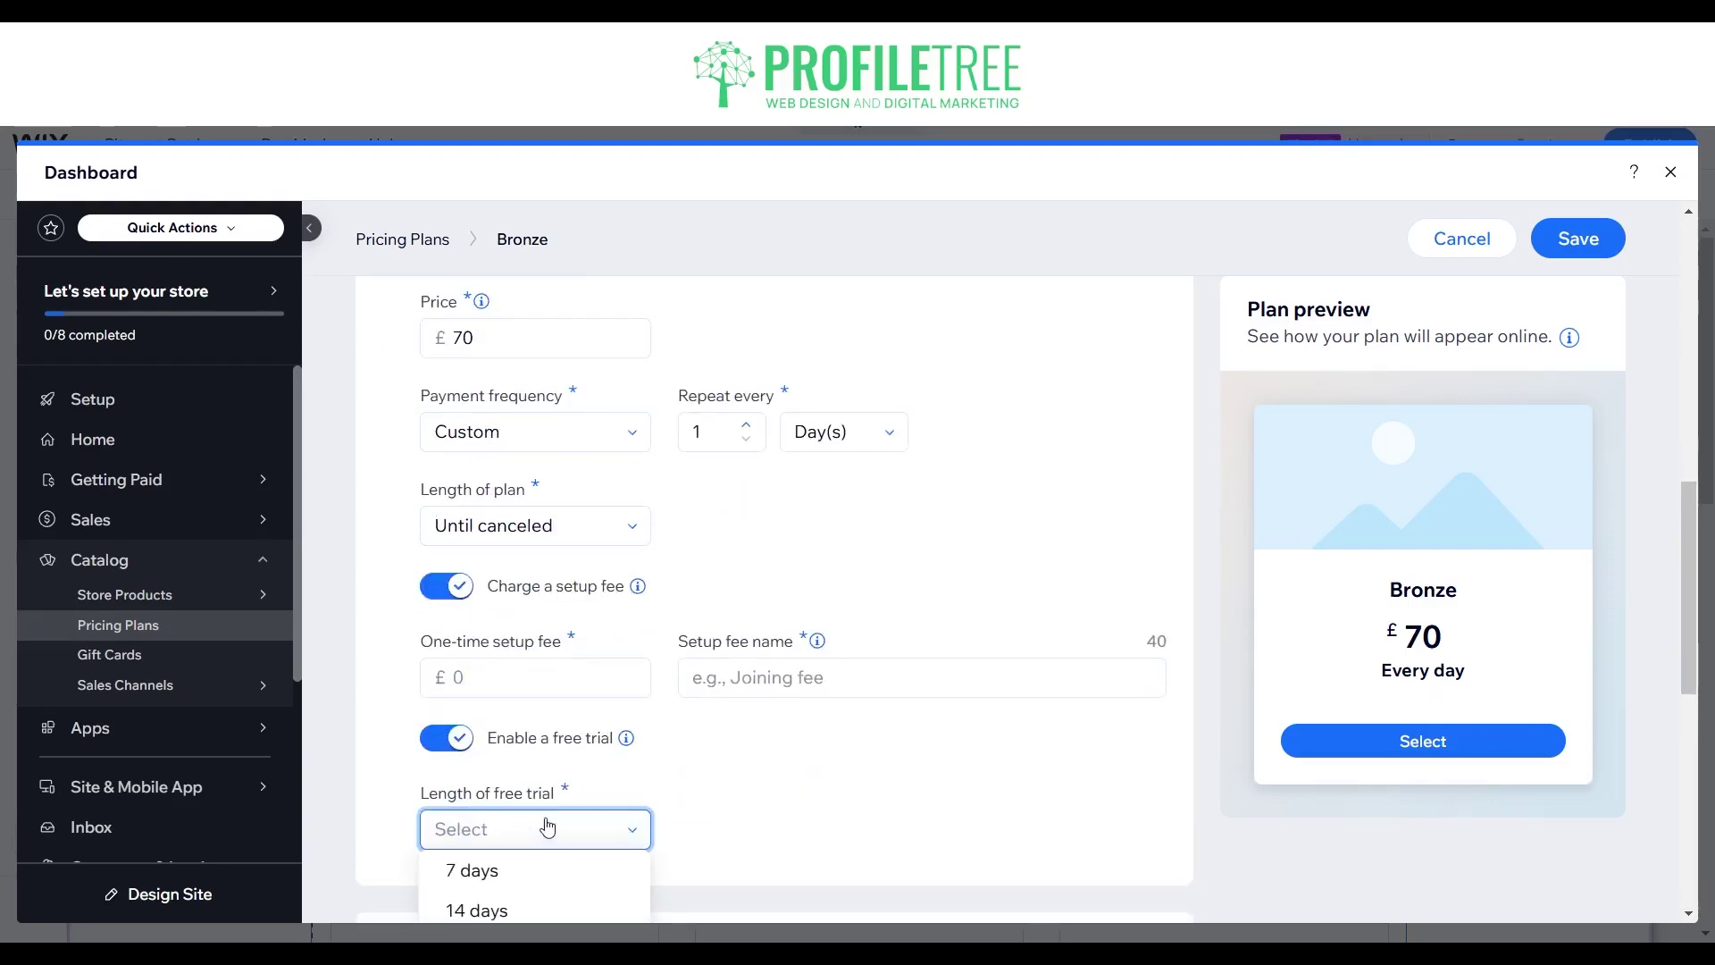
scroll(540, 822, down, 2)
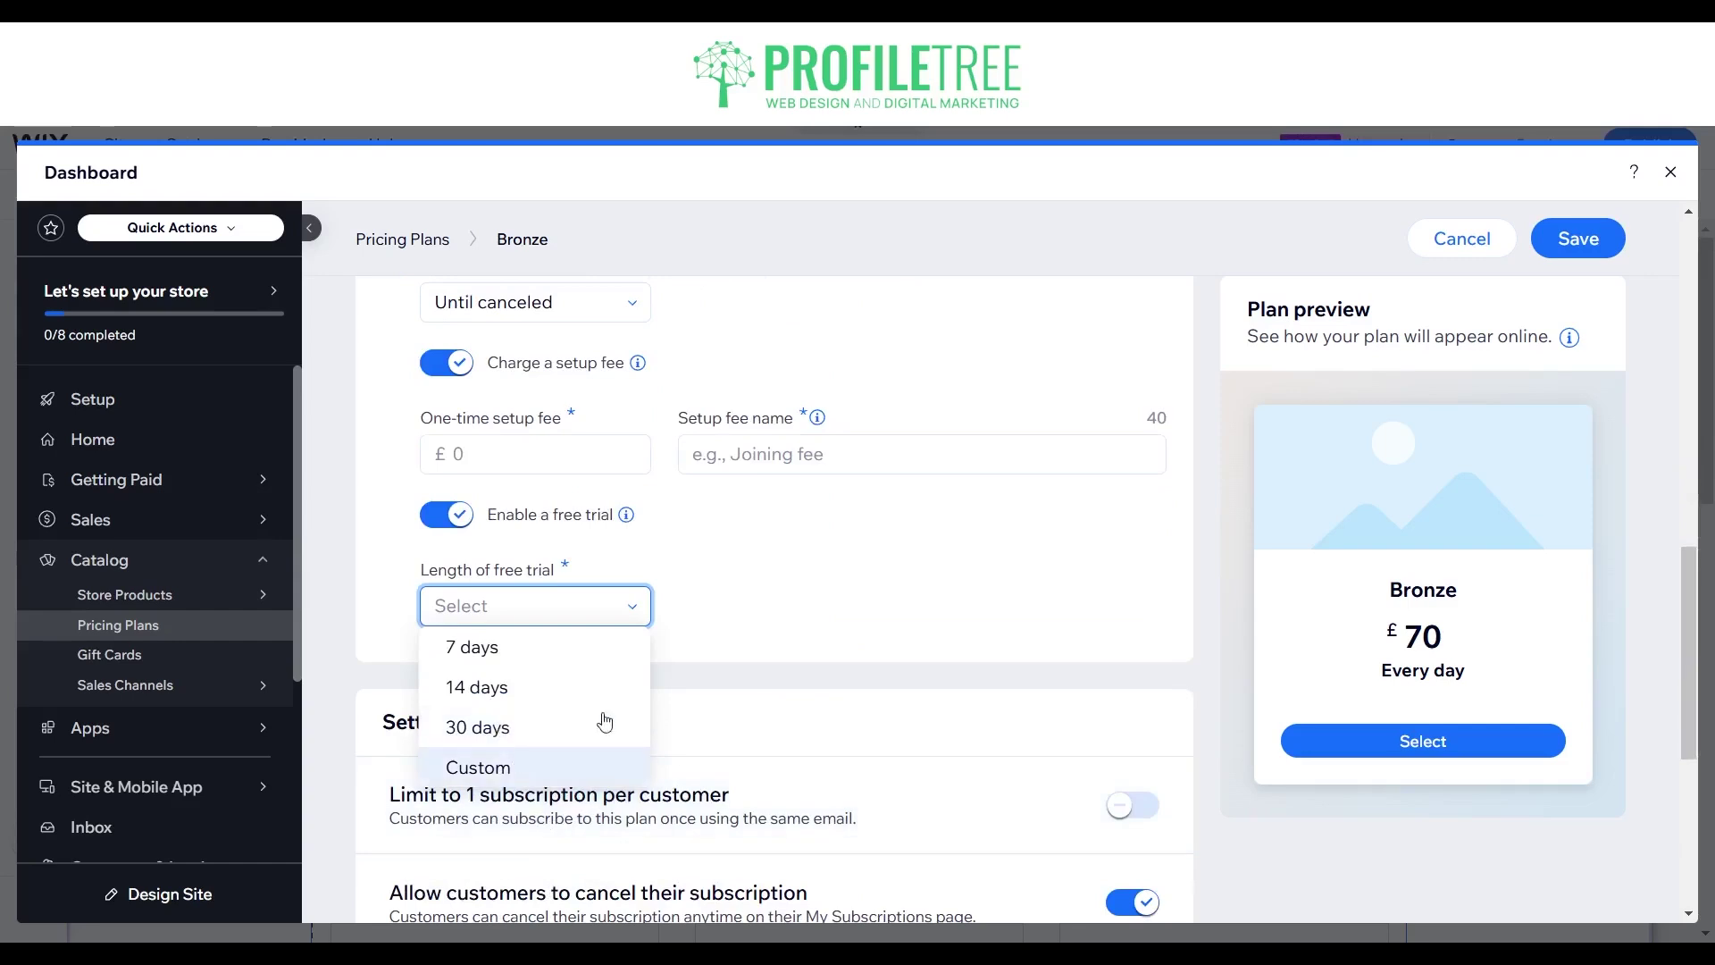
click(737, 561)
click(449, 362)
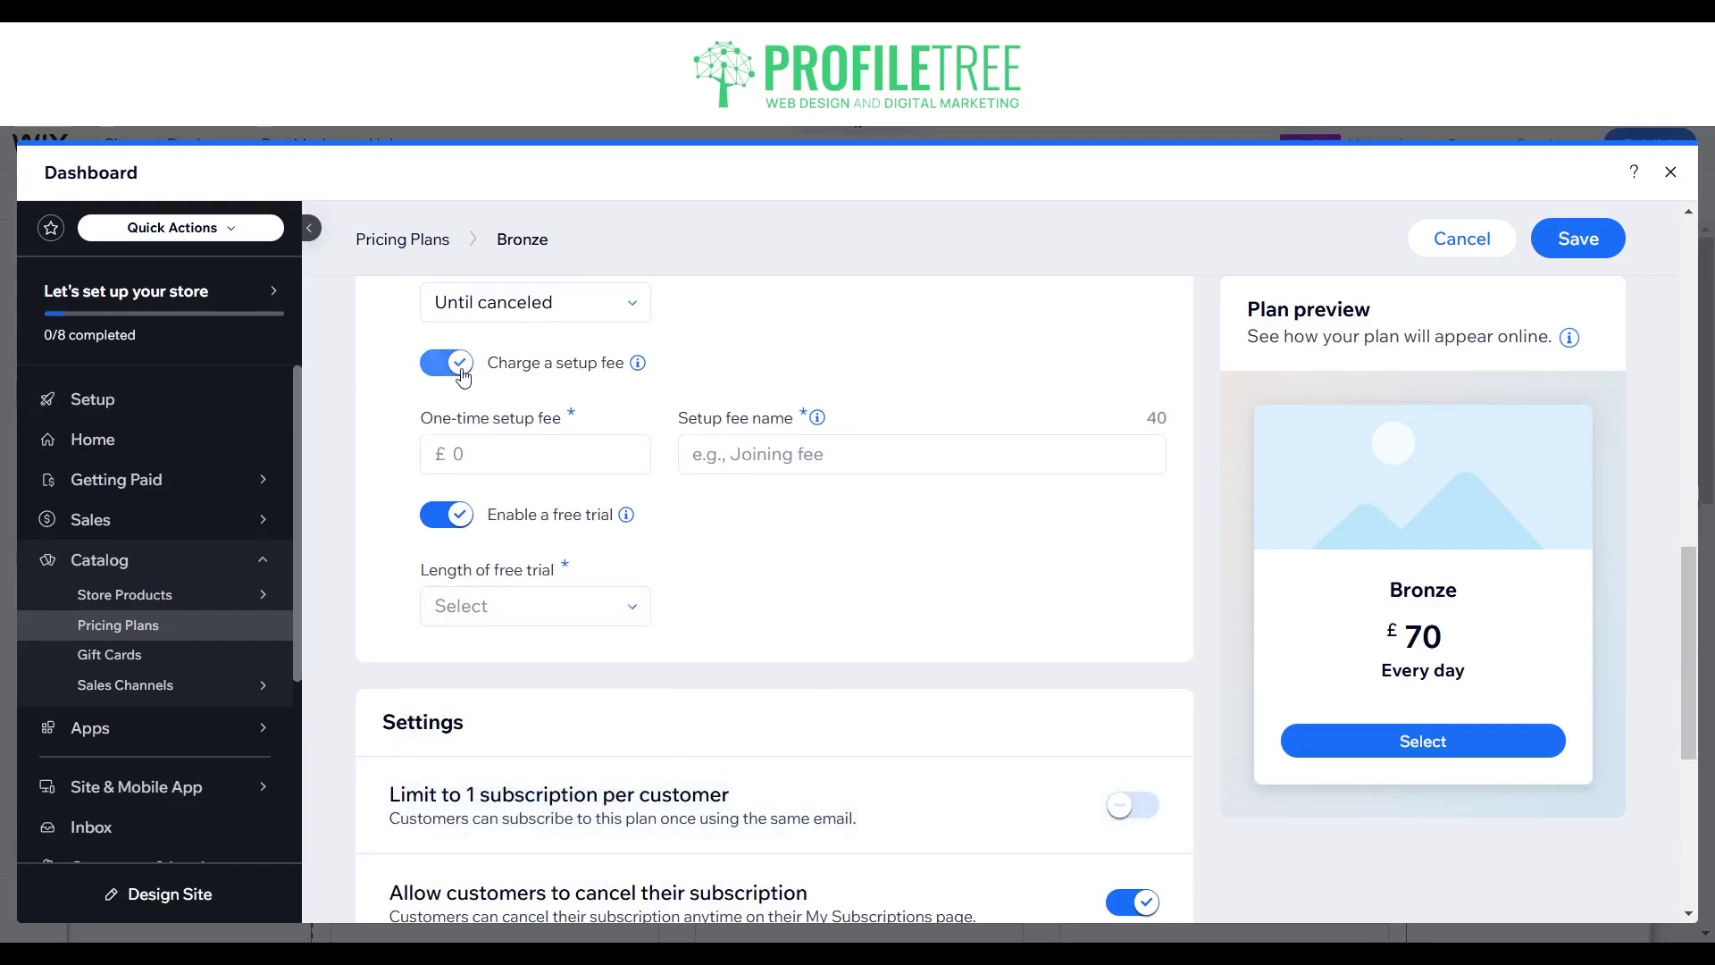
click(446, 420)
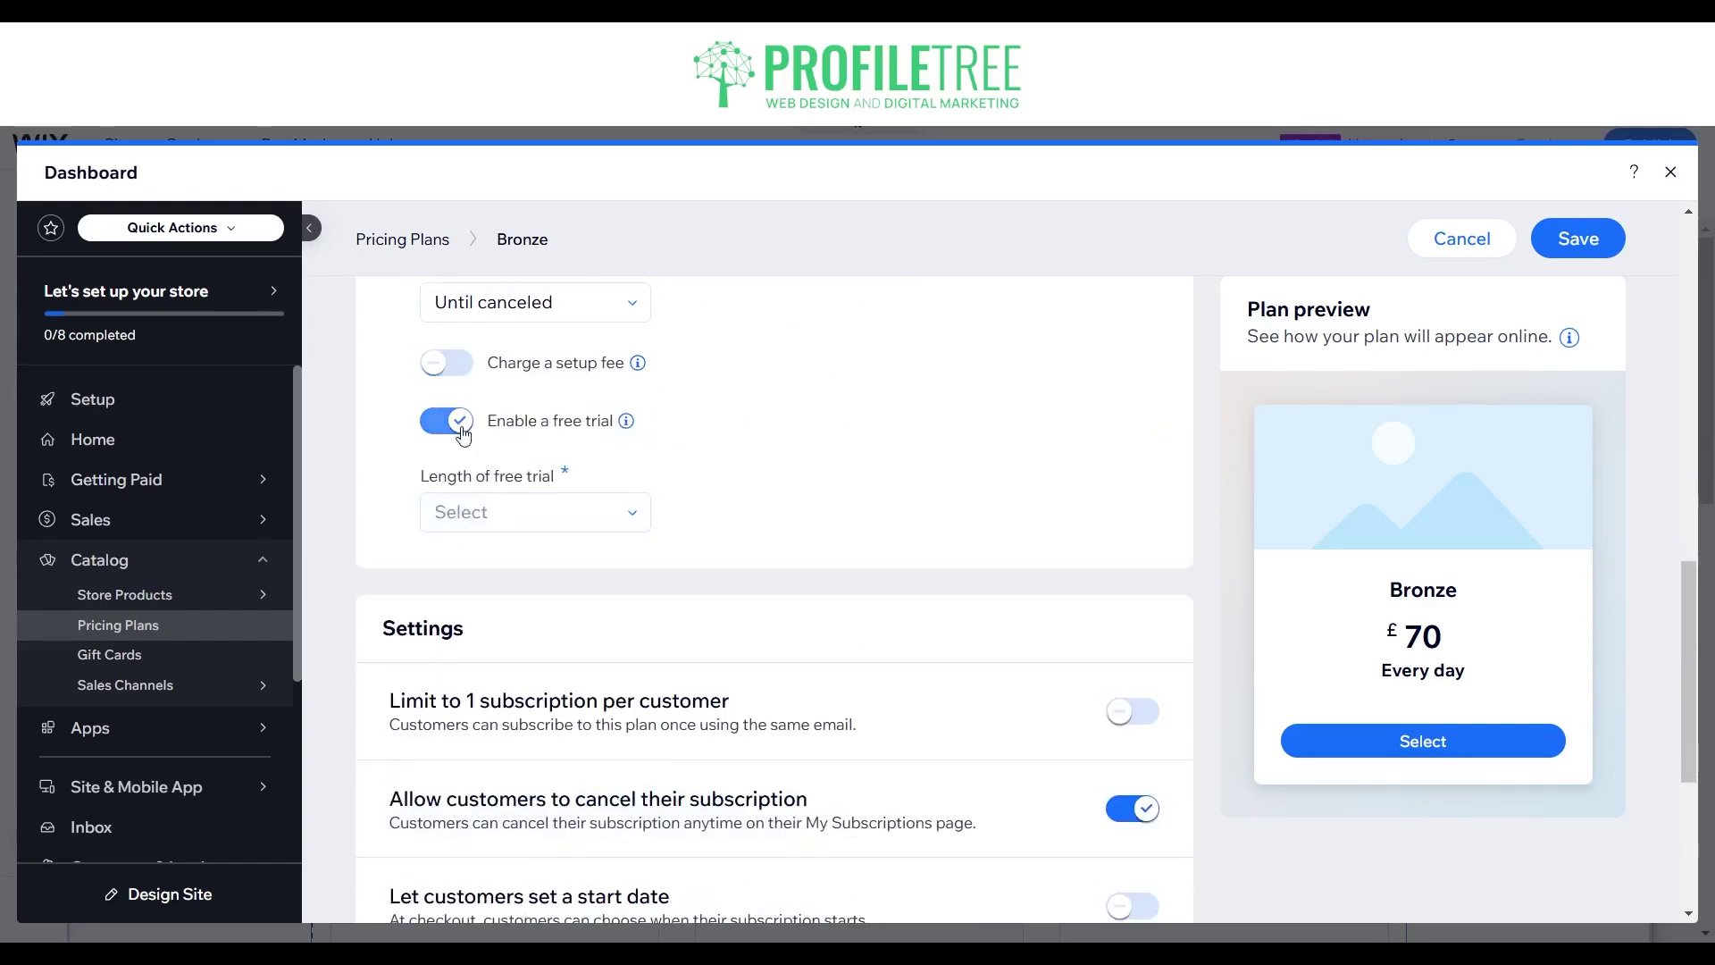
Review the Bronze plan's pricing options and its subscription, policy, checkout form and Thank You page settings.
scroll(1140, 460, up, 3)
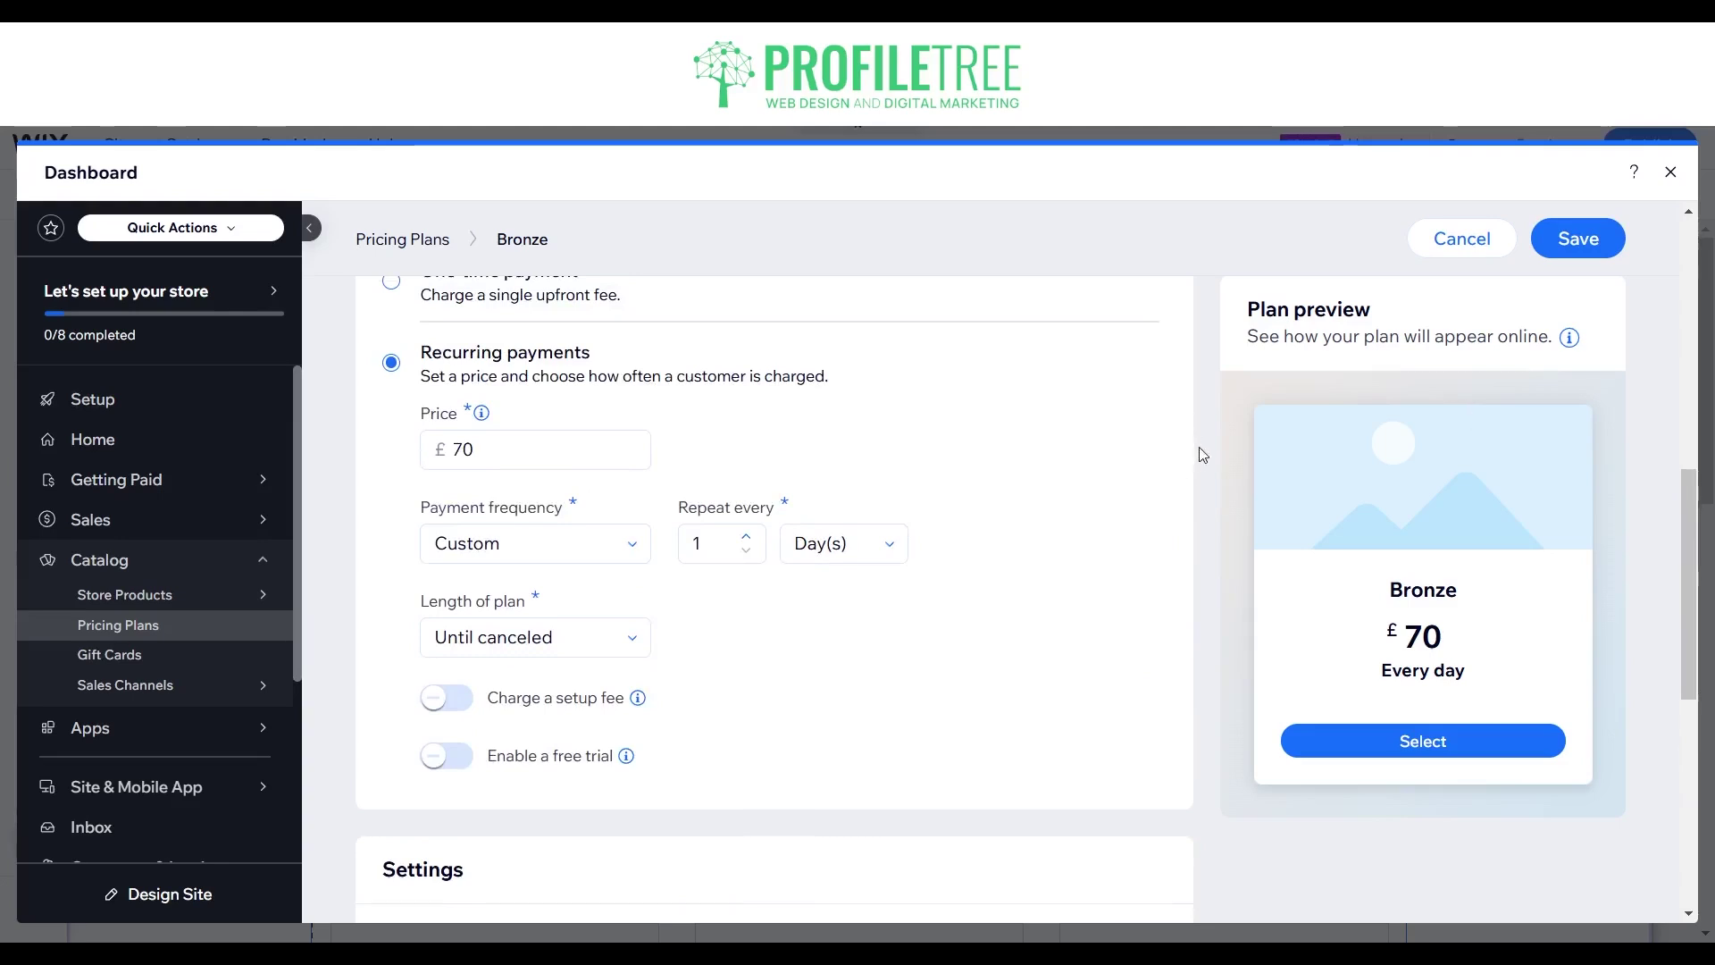
scroll(838, 582, down, 5)
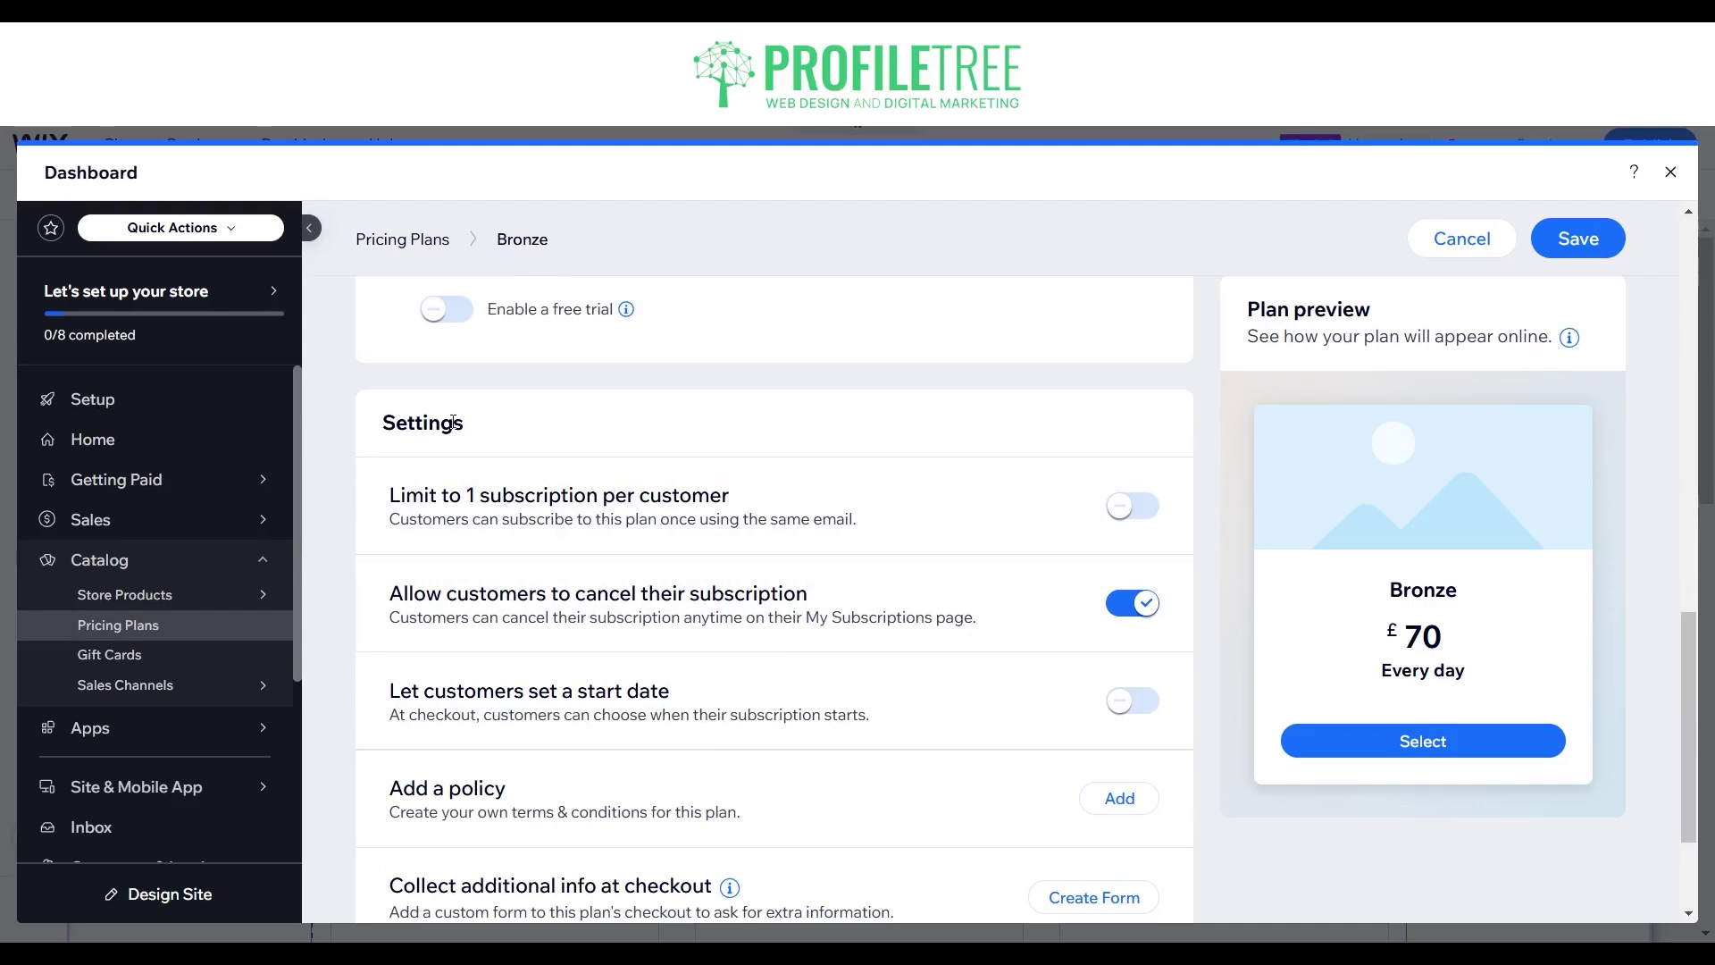
scroll(712, 796, down, 2)
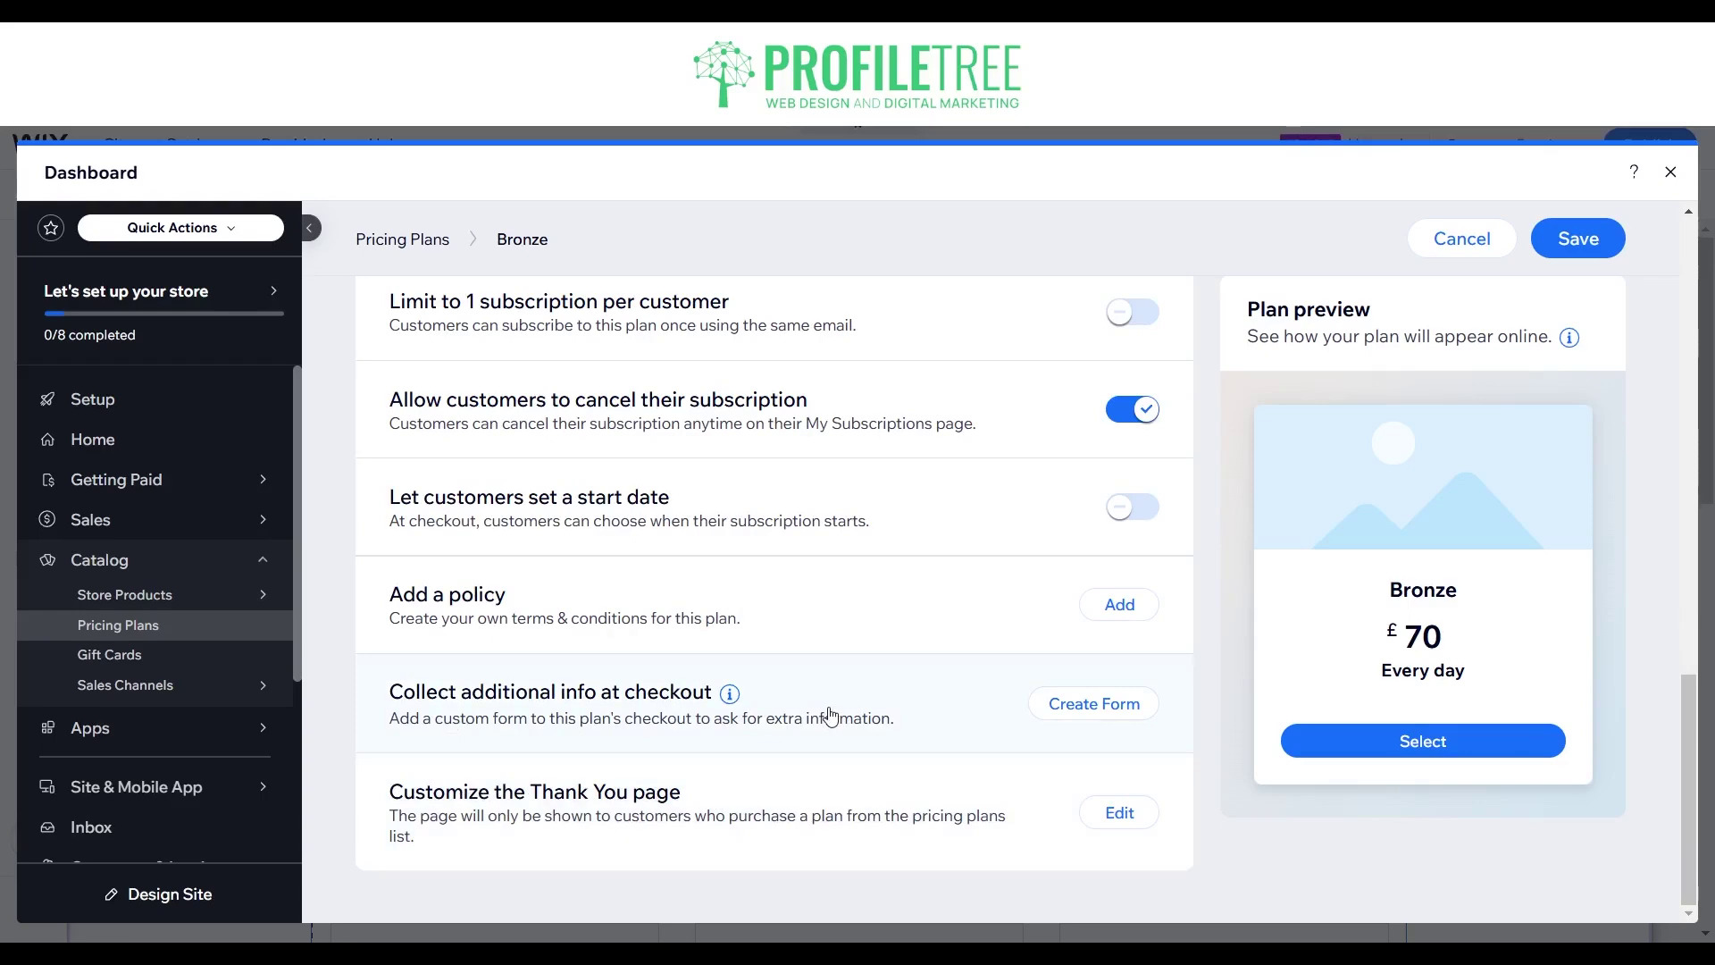
scroll(983, 533, up, 10)
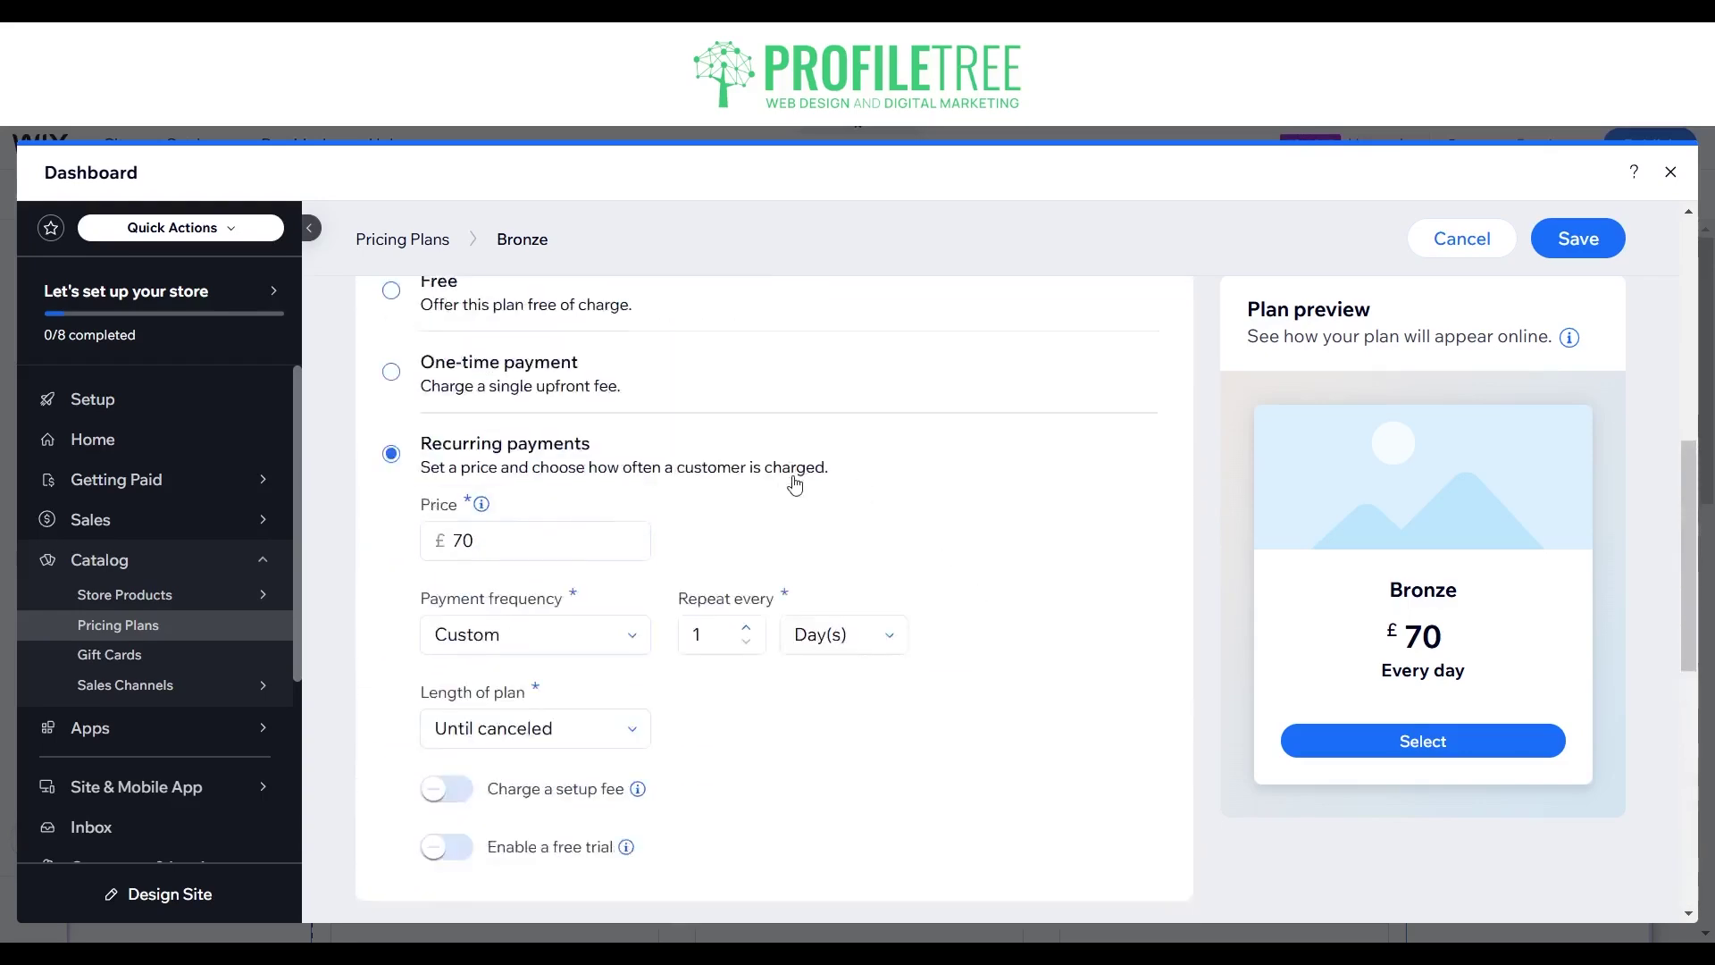
scroll(938, 645, up, 5)
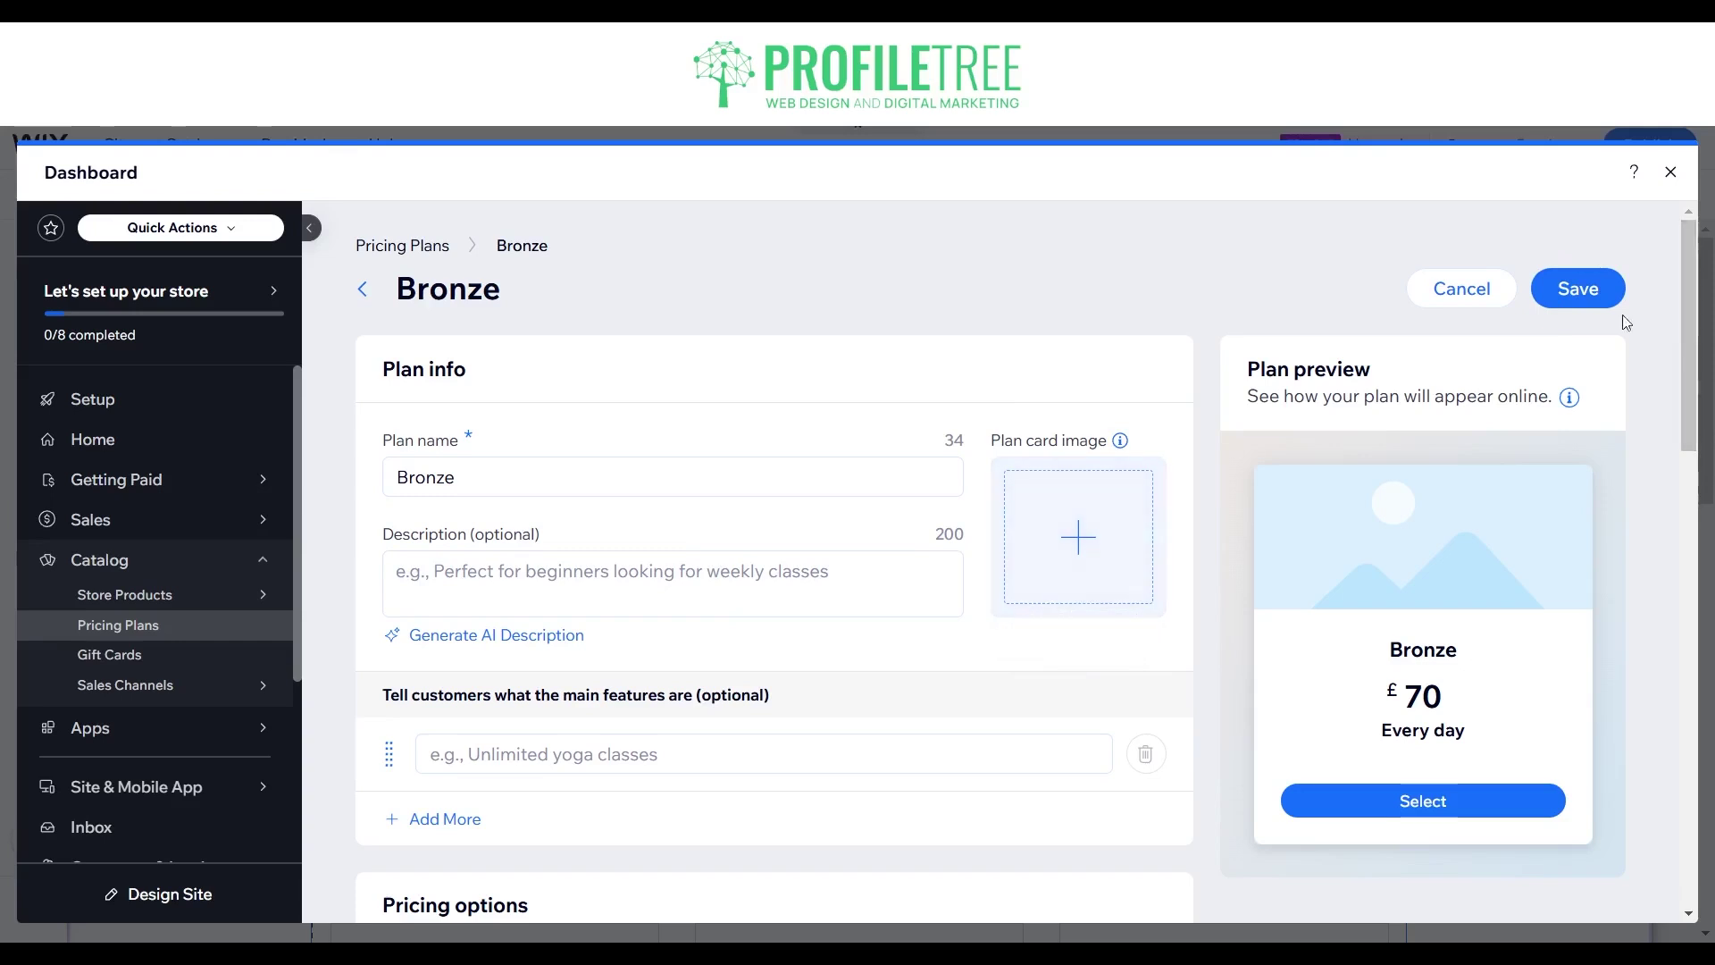
Try to lengthen the custom repeat interval of the Bronze plan's payments by several days.
scroll(846, 820, down, 5)
scroll(848, 786, down, 1)
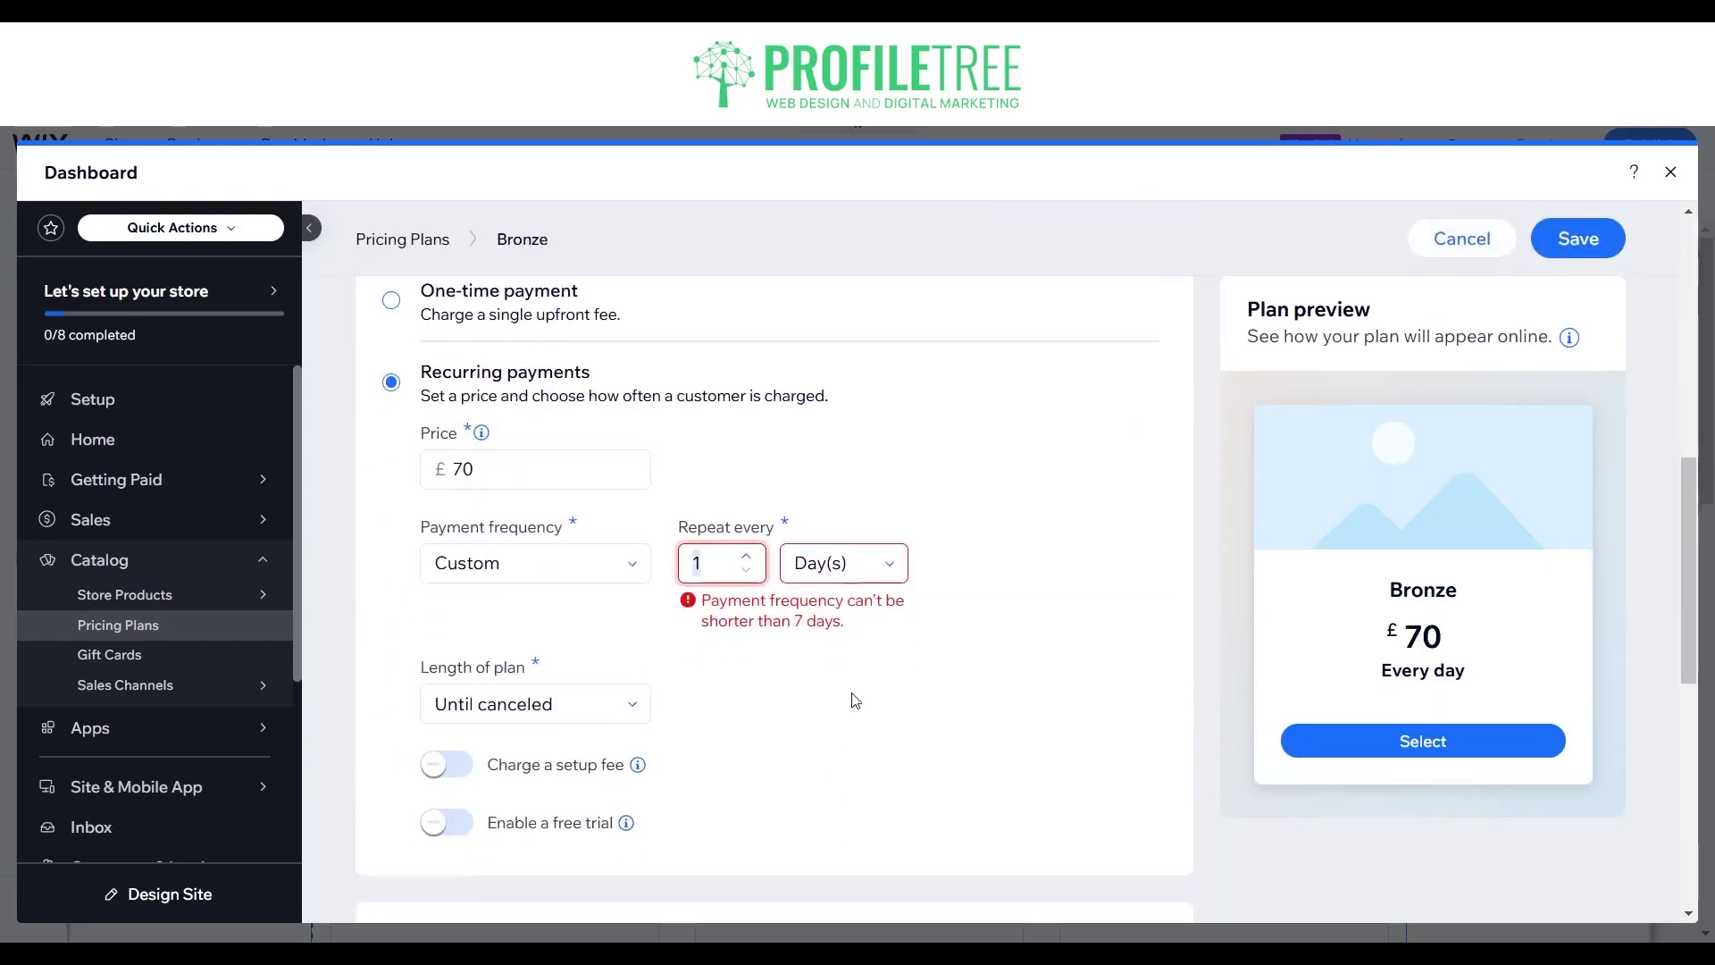
click(747, 555)
click(747, 555)
click(746, 554)
click(746, 555)
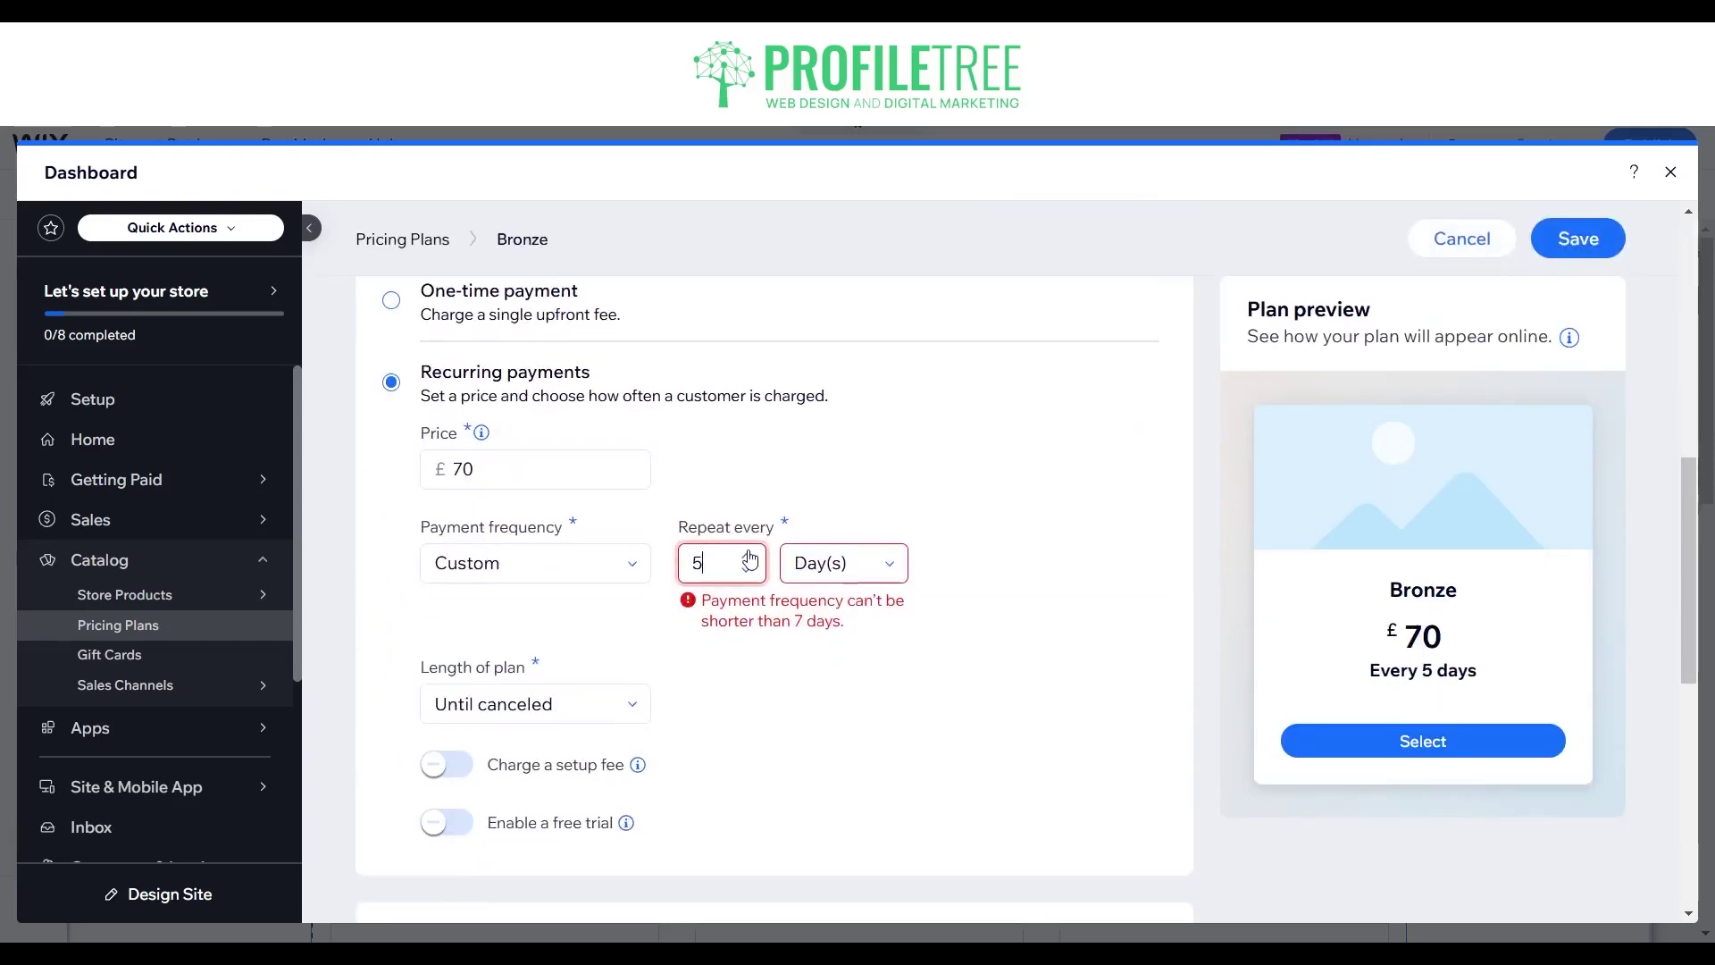
click(747, 555)
click(747, 554)
Set the Bronze plan's payment frequency to Weekly and save the plan.
click(591, 576)
click(519, 617)
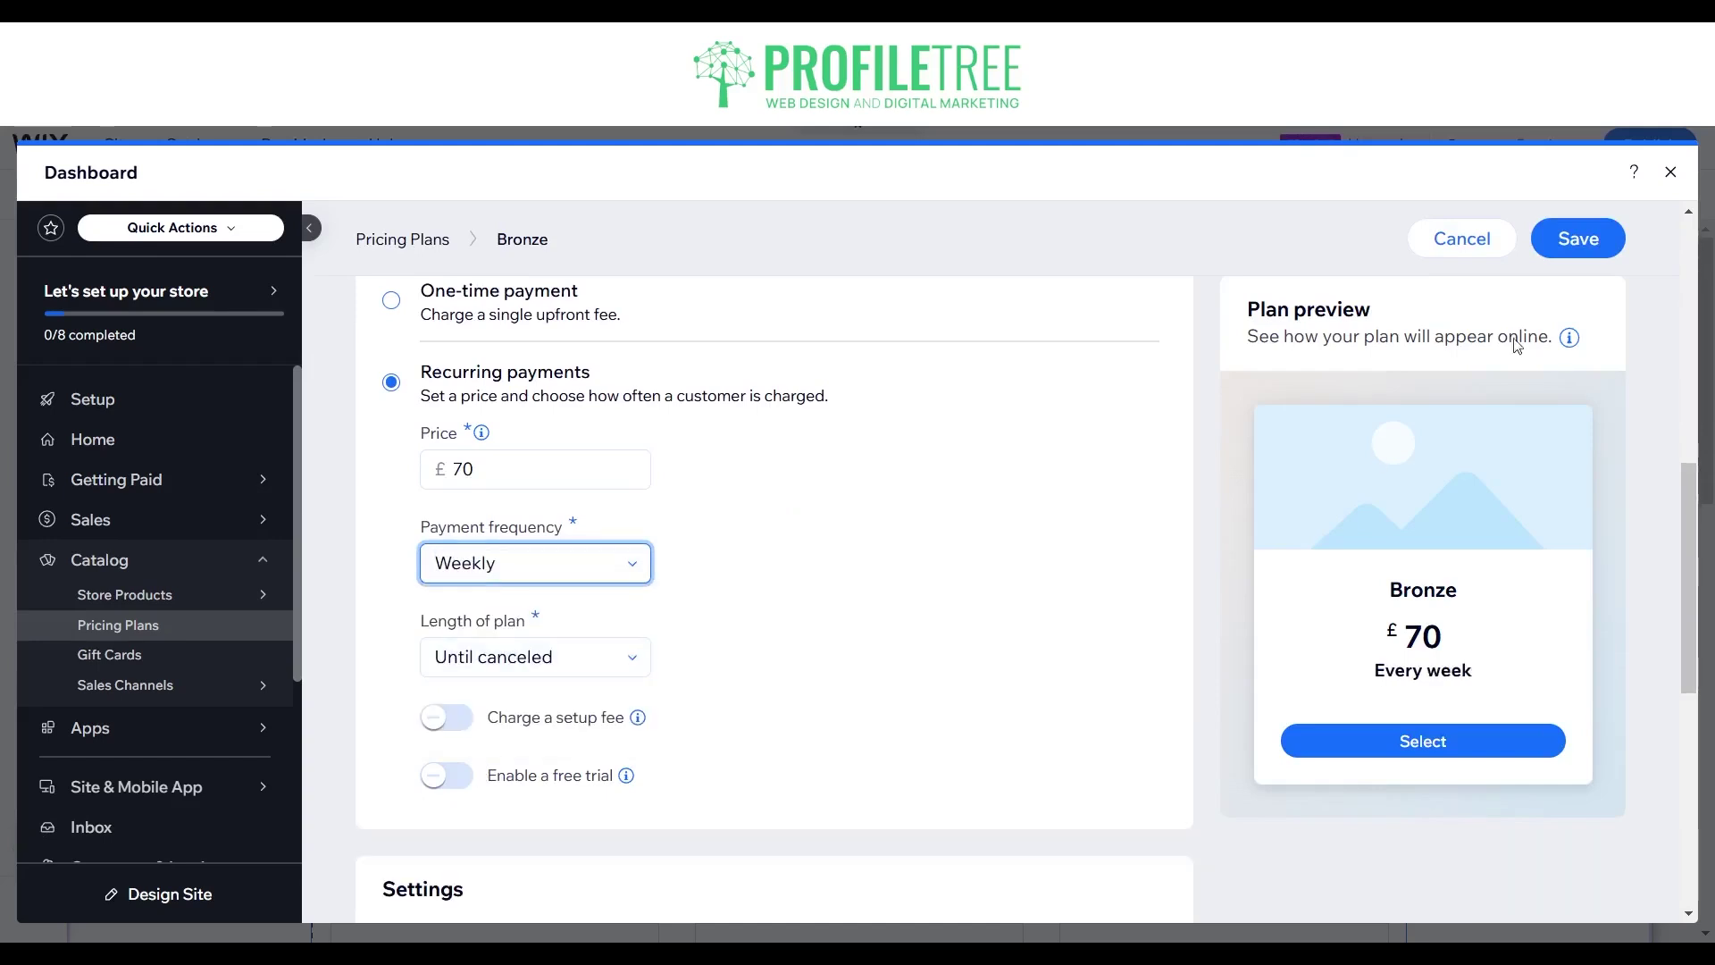
click(1573, 247)
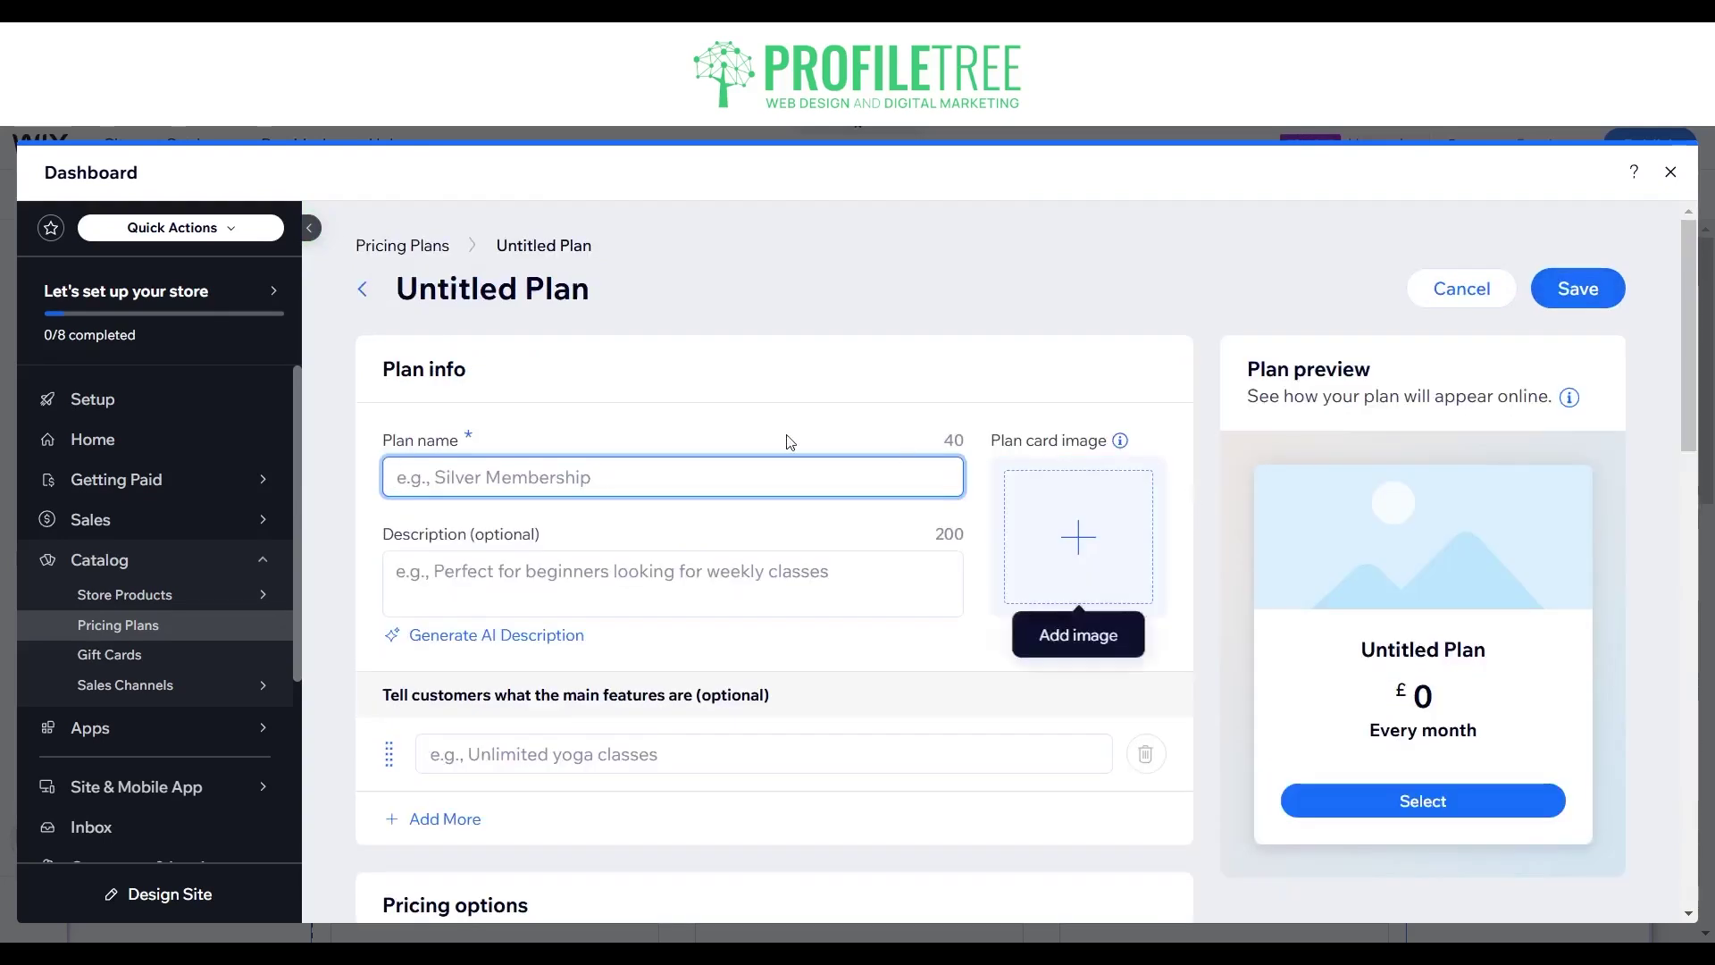
Name the new pricing plan Silver and set its recurring price to £130.
text(Silver)
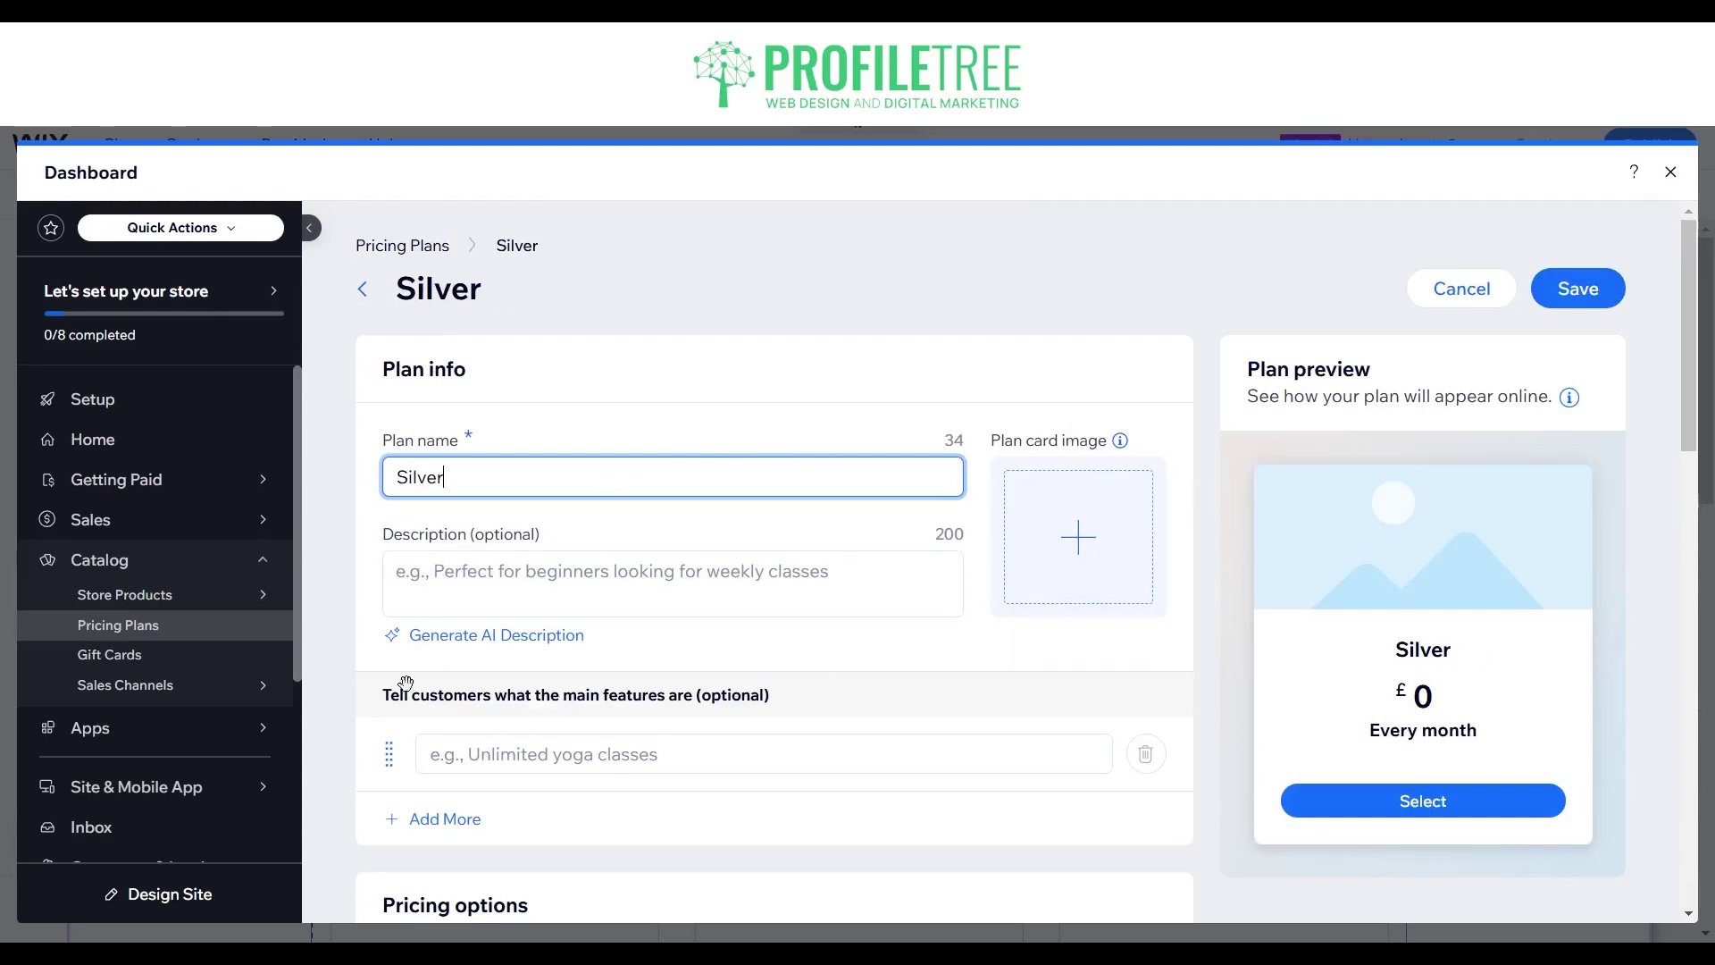
scroll(393, 692, down, 5)
click(456, 787)
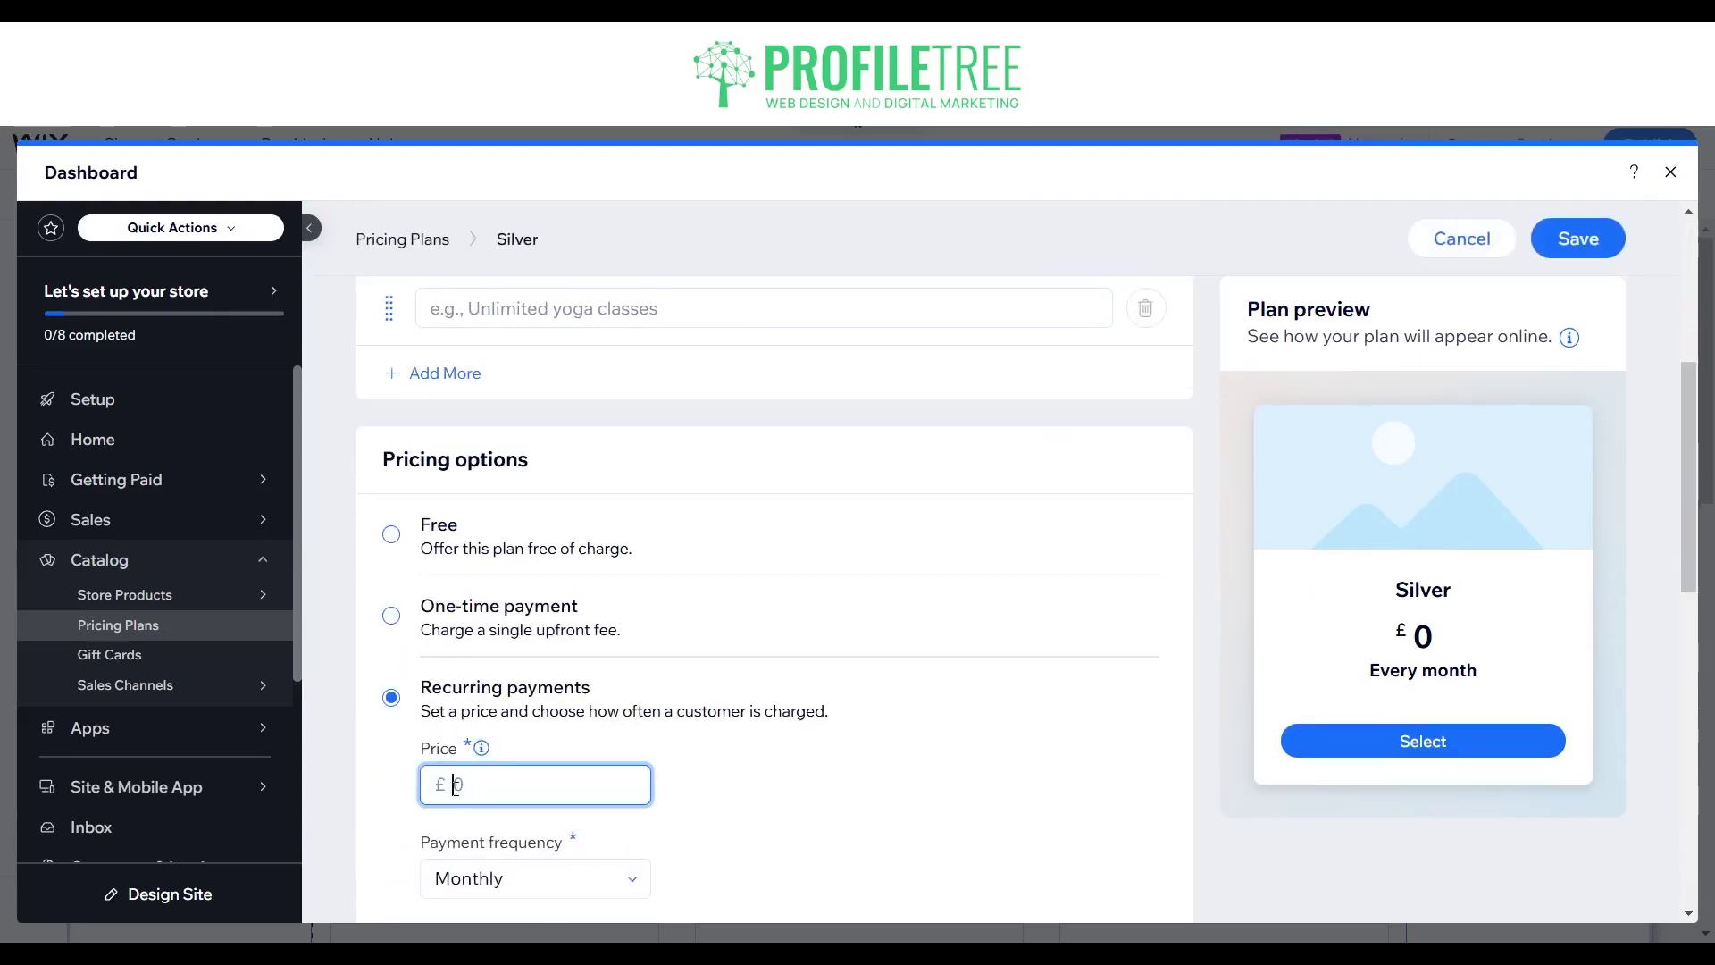
text(14)
key(BackSpace)
text(30)
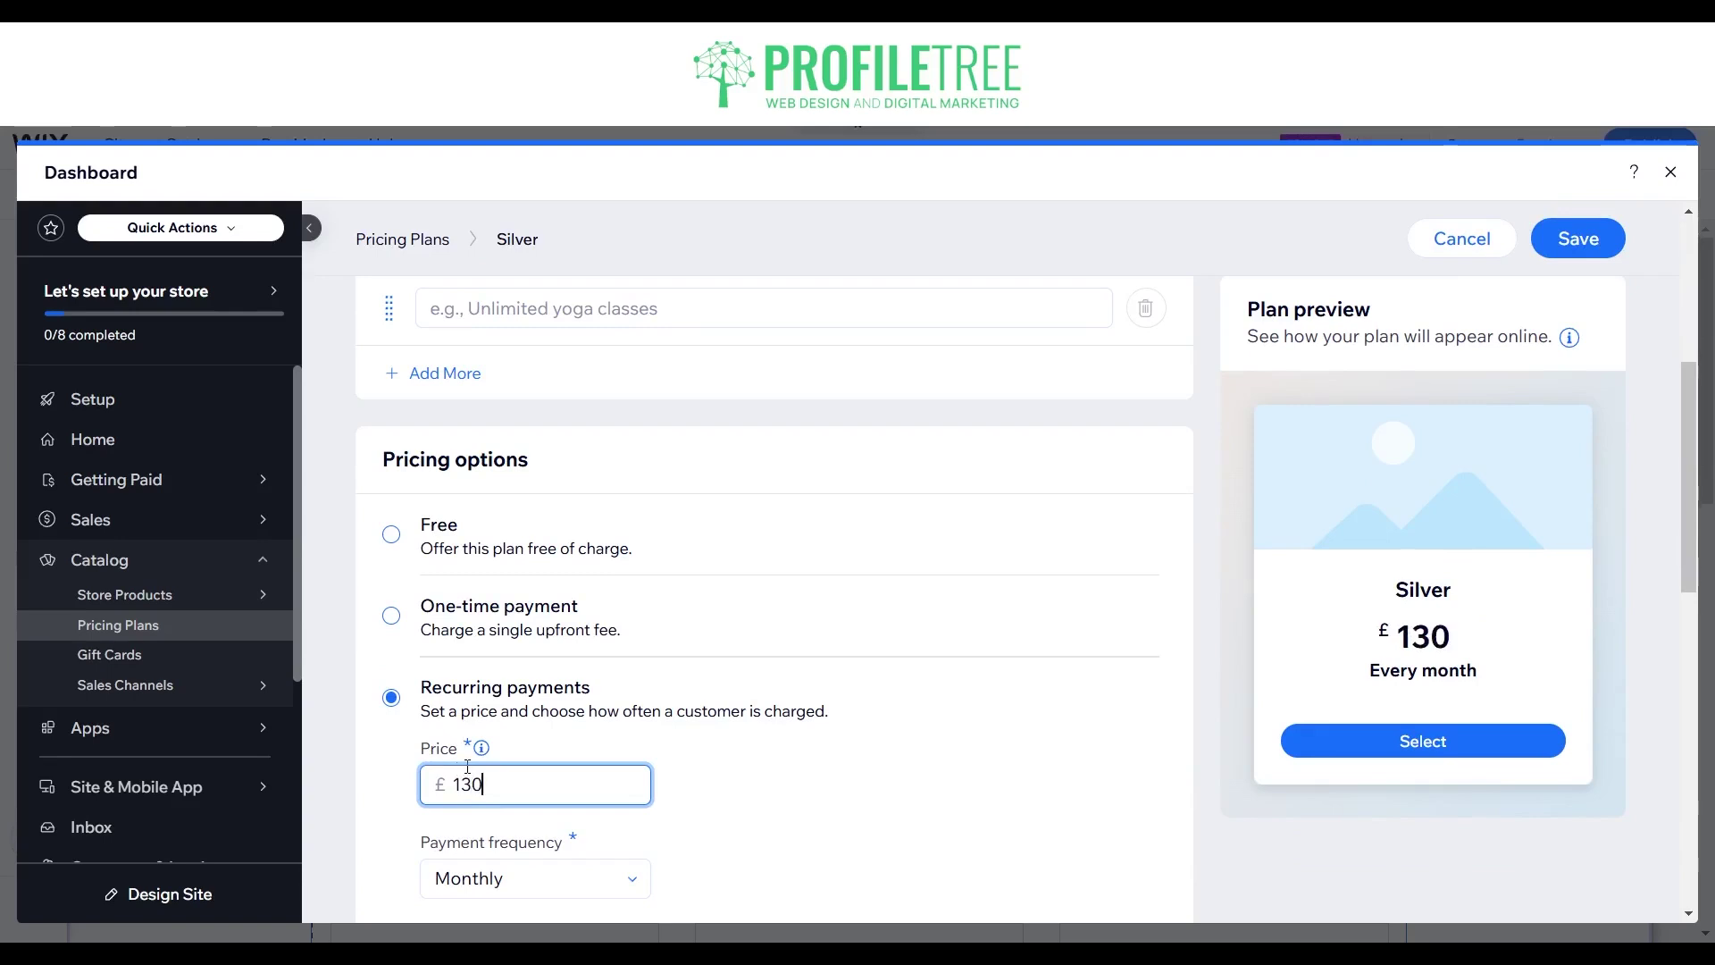
Keep the Silver plan's payment frequency at Monthly, set its length to Until canceled, and save the plan.
scroll(480, 819, down, 1)
click(490, 766)
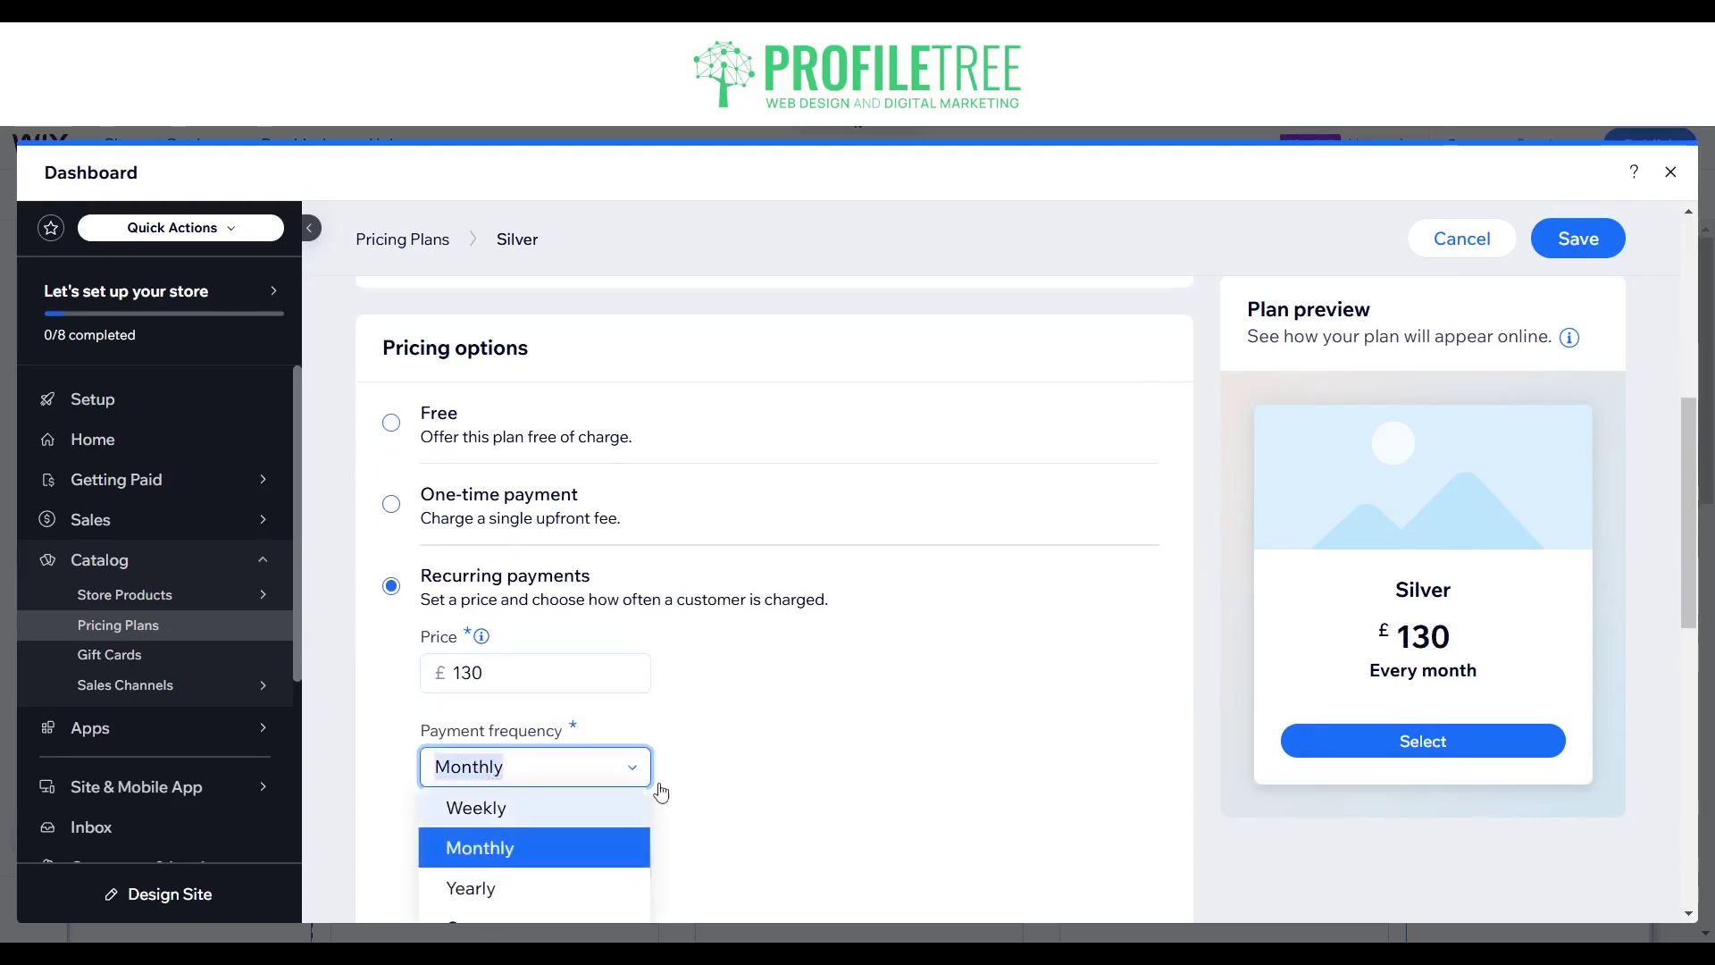
click(703, 793)
scroll(703, 793, down, 2)
click(518, 637)
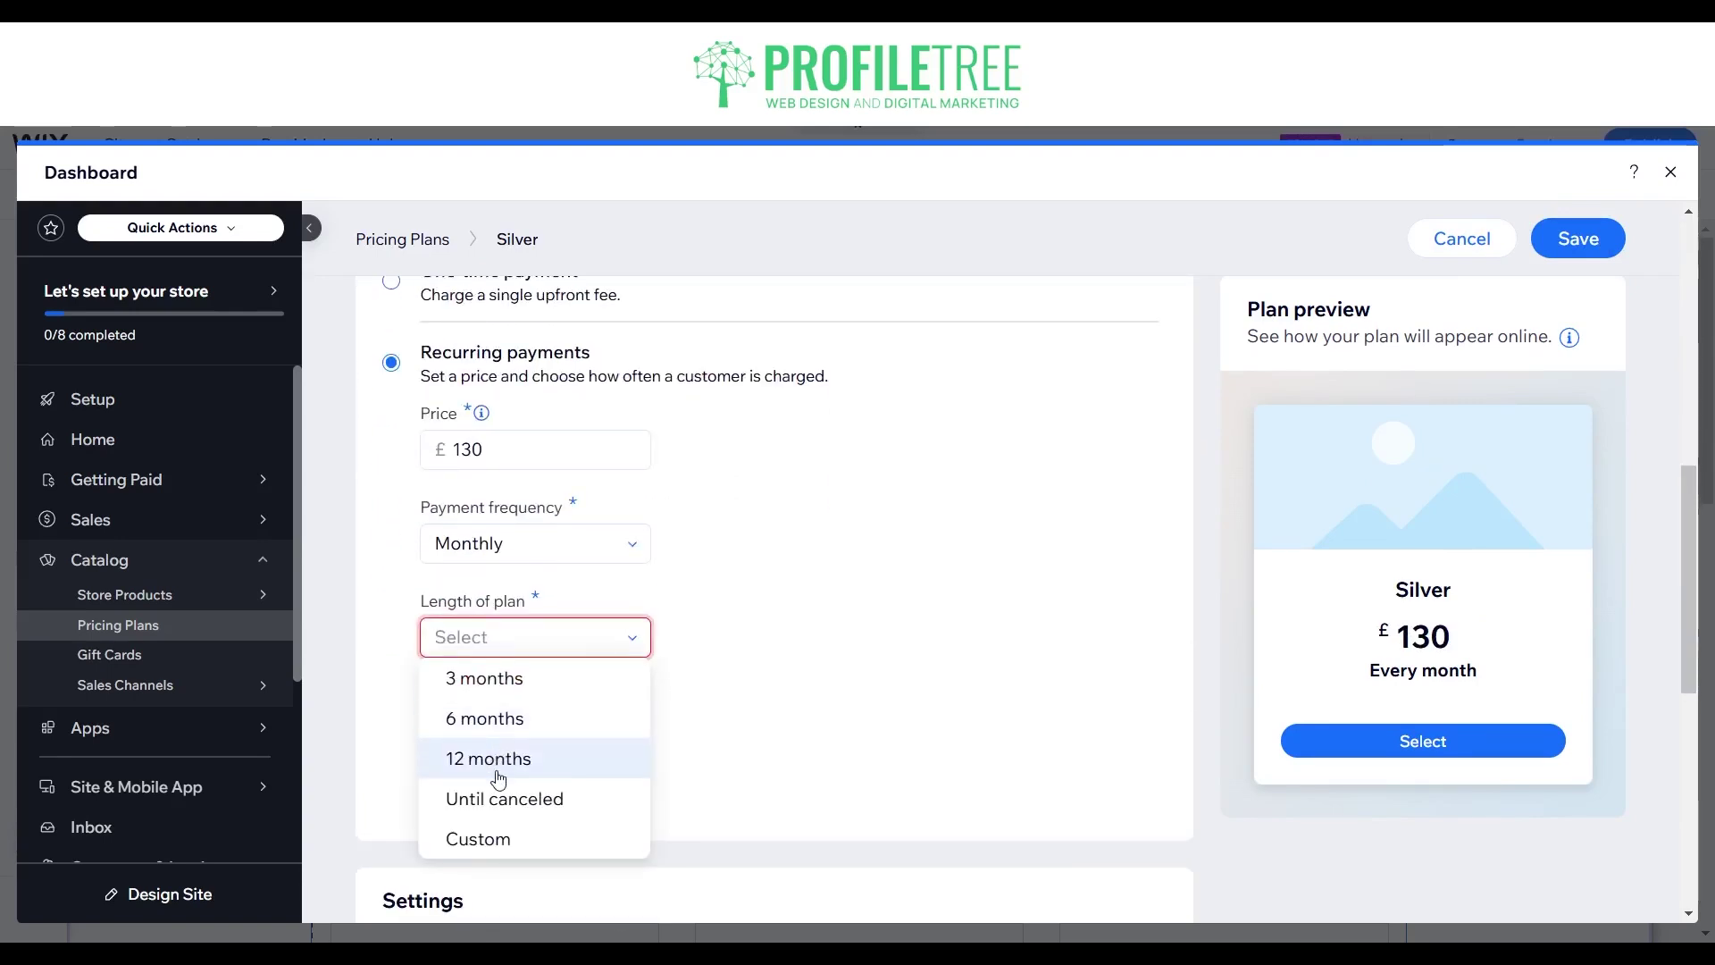
click(498, 818)
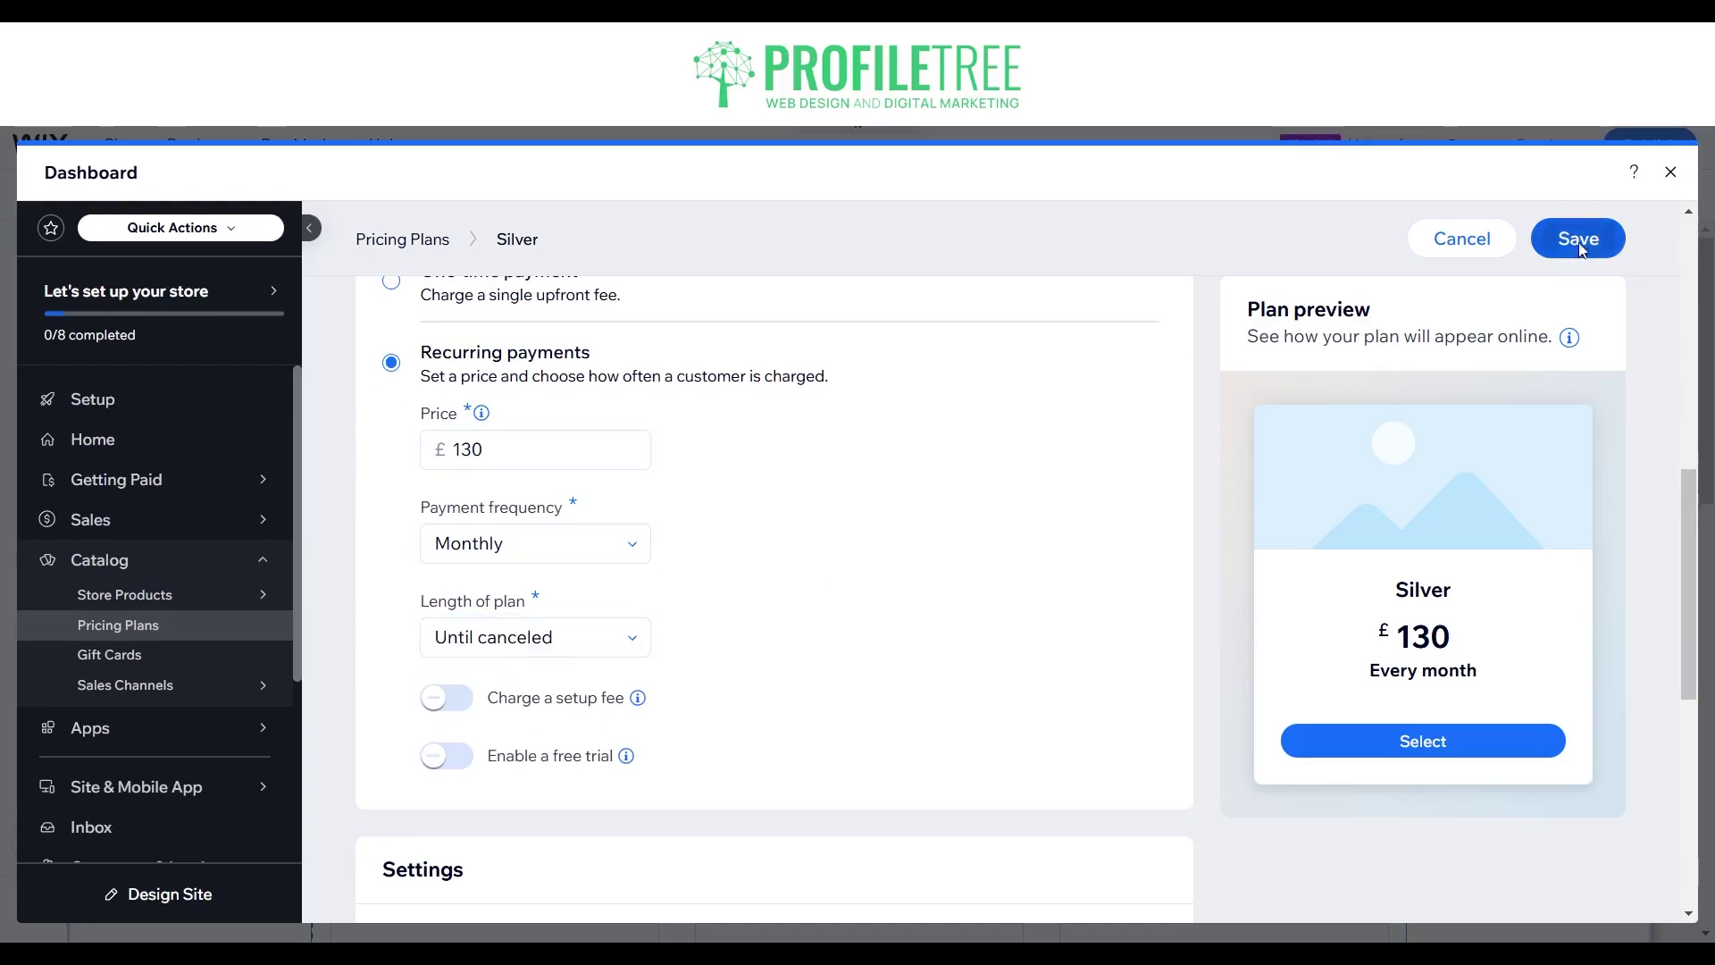
click(1578, 238)
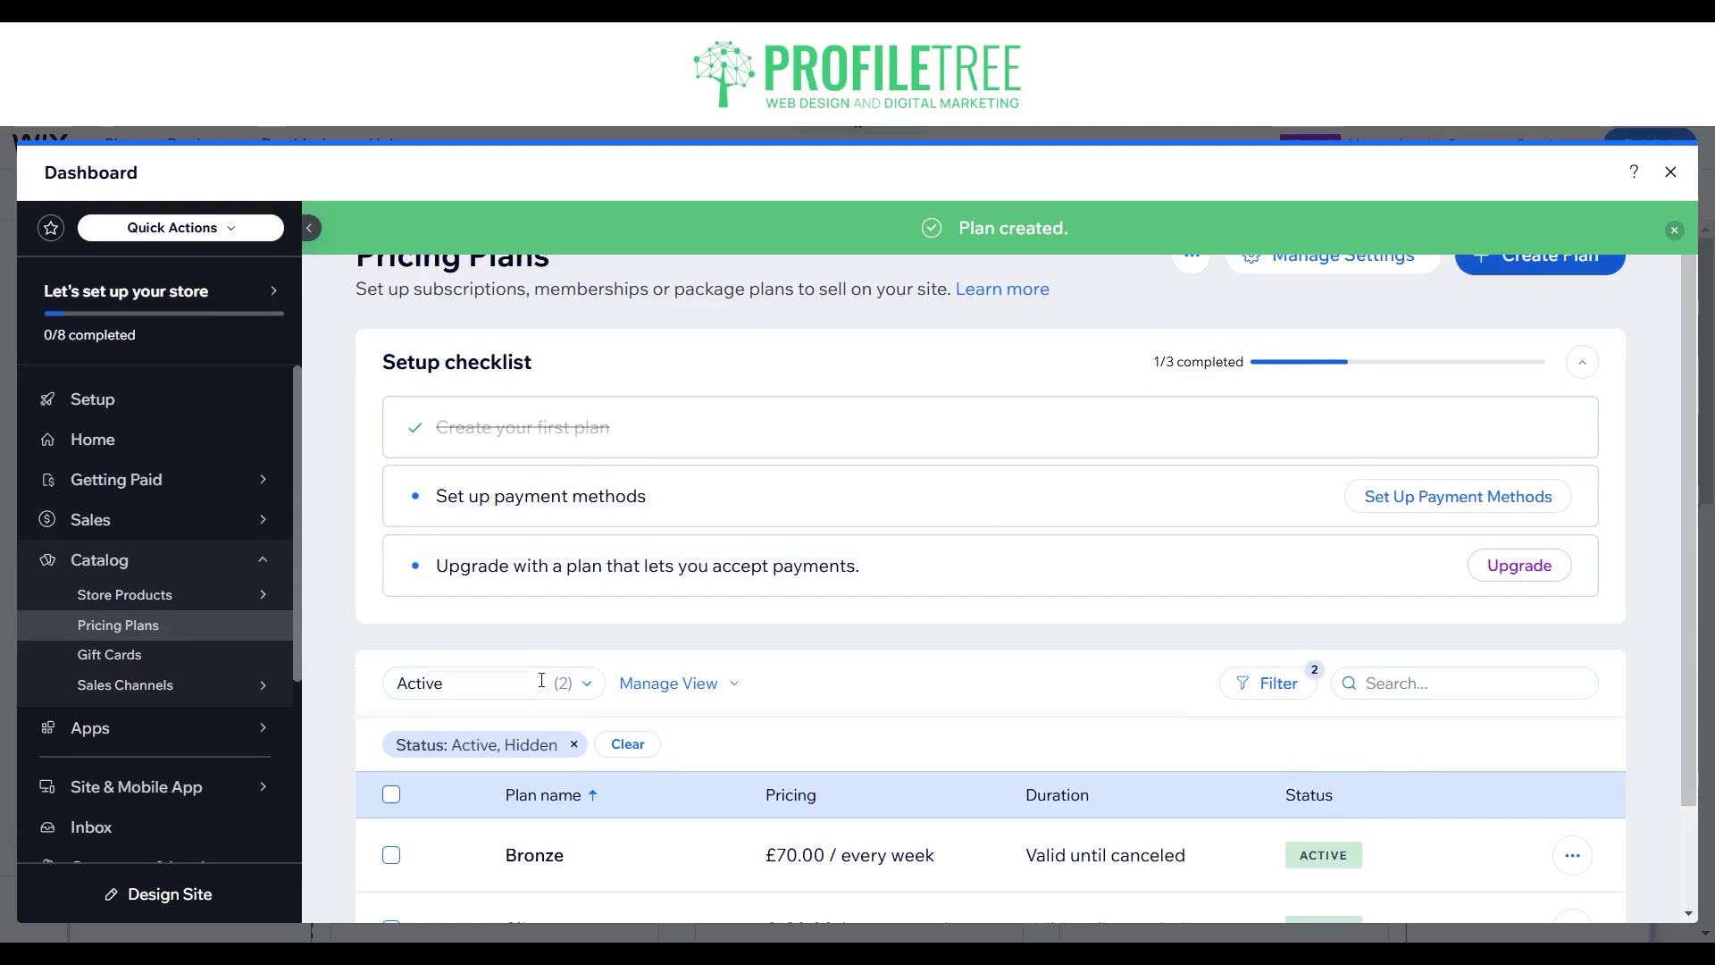
Name the new pricing plan Gold and set its recurring price to £250.
text(Gold)
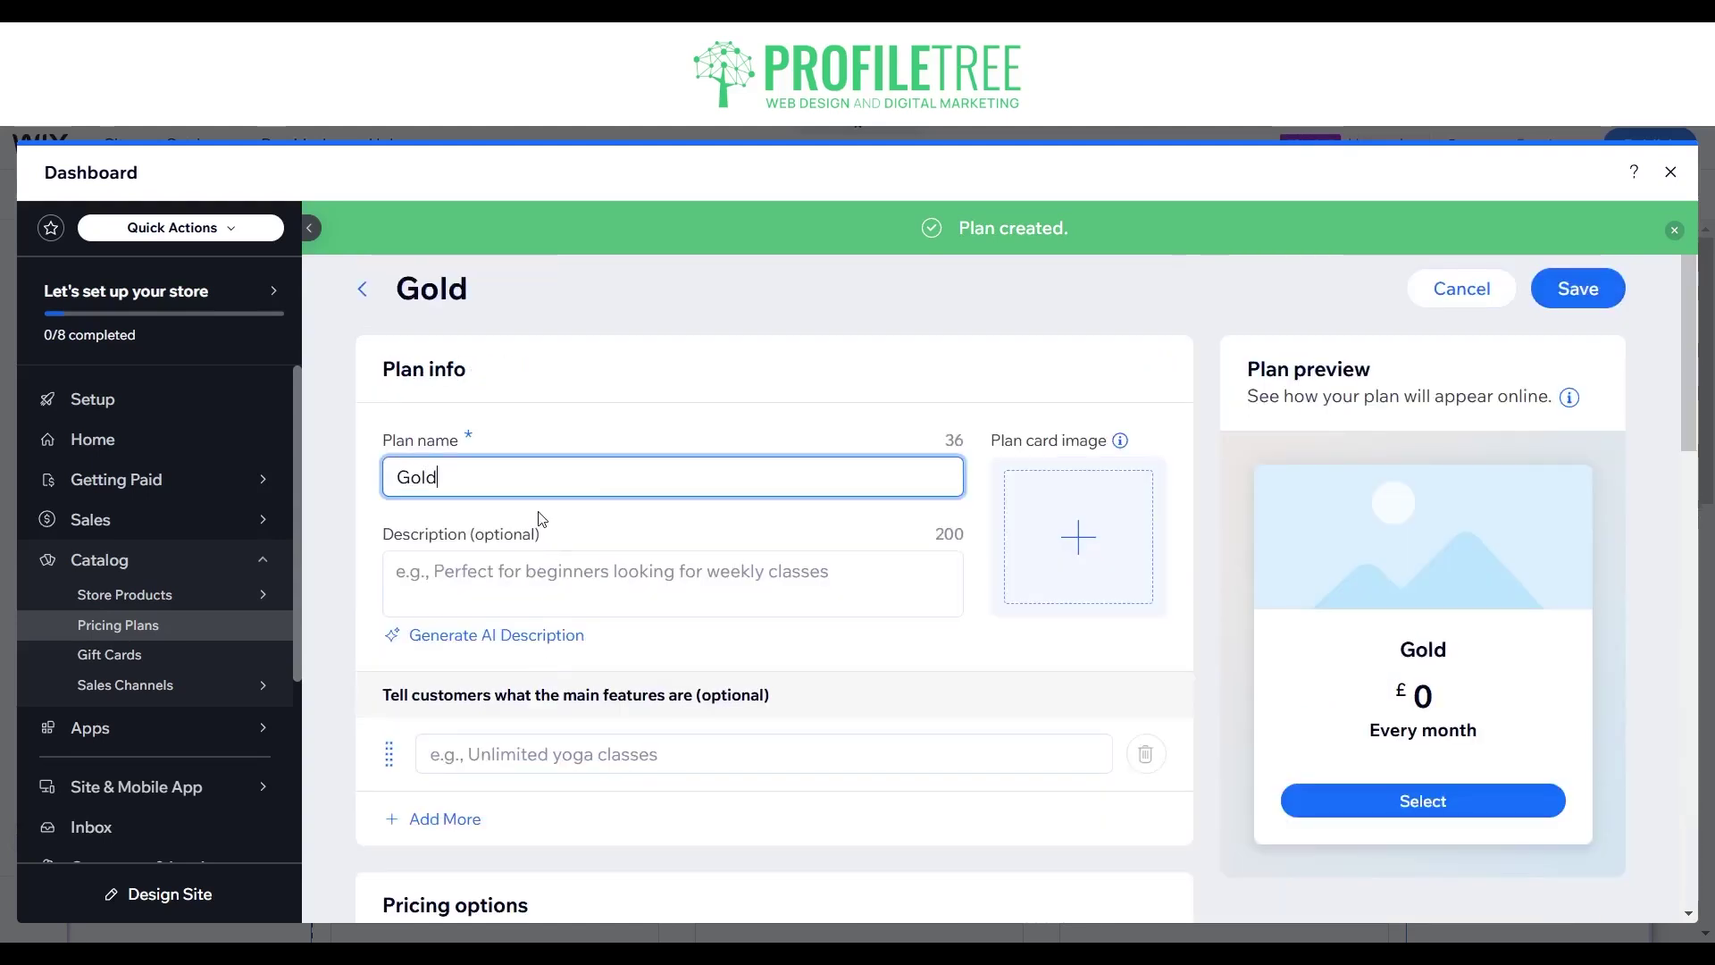
scroll(514, 782, down, 5)
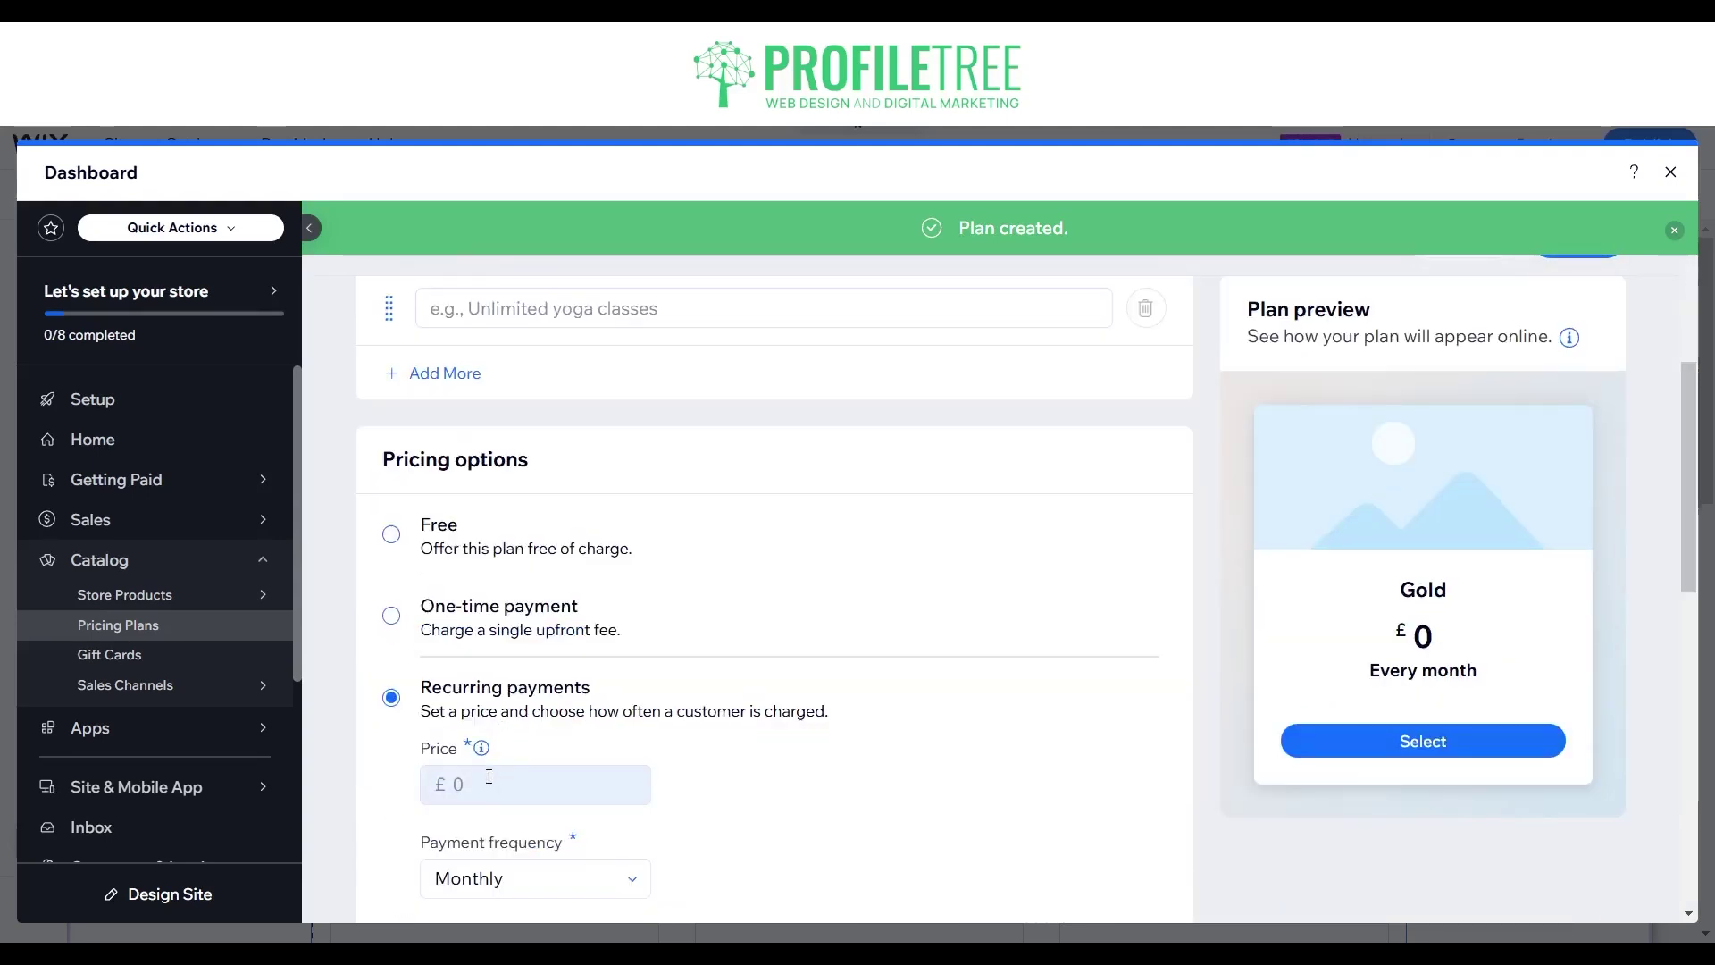
click(486, 782)
text(250)
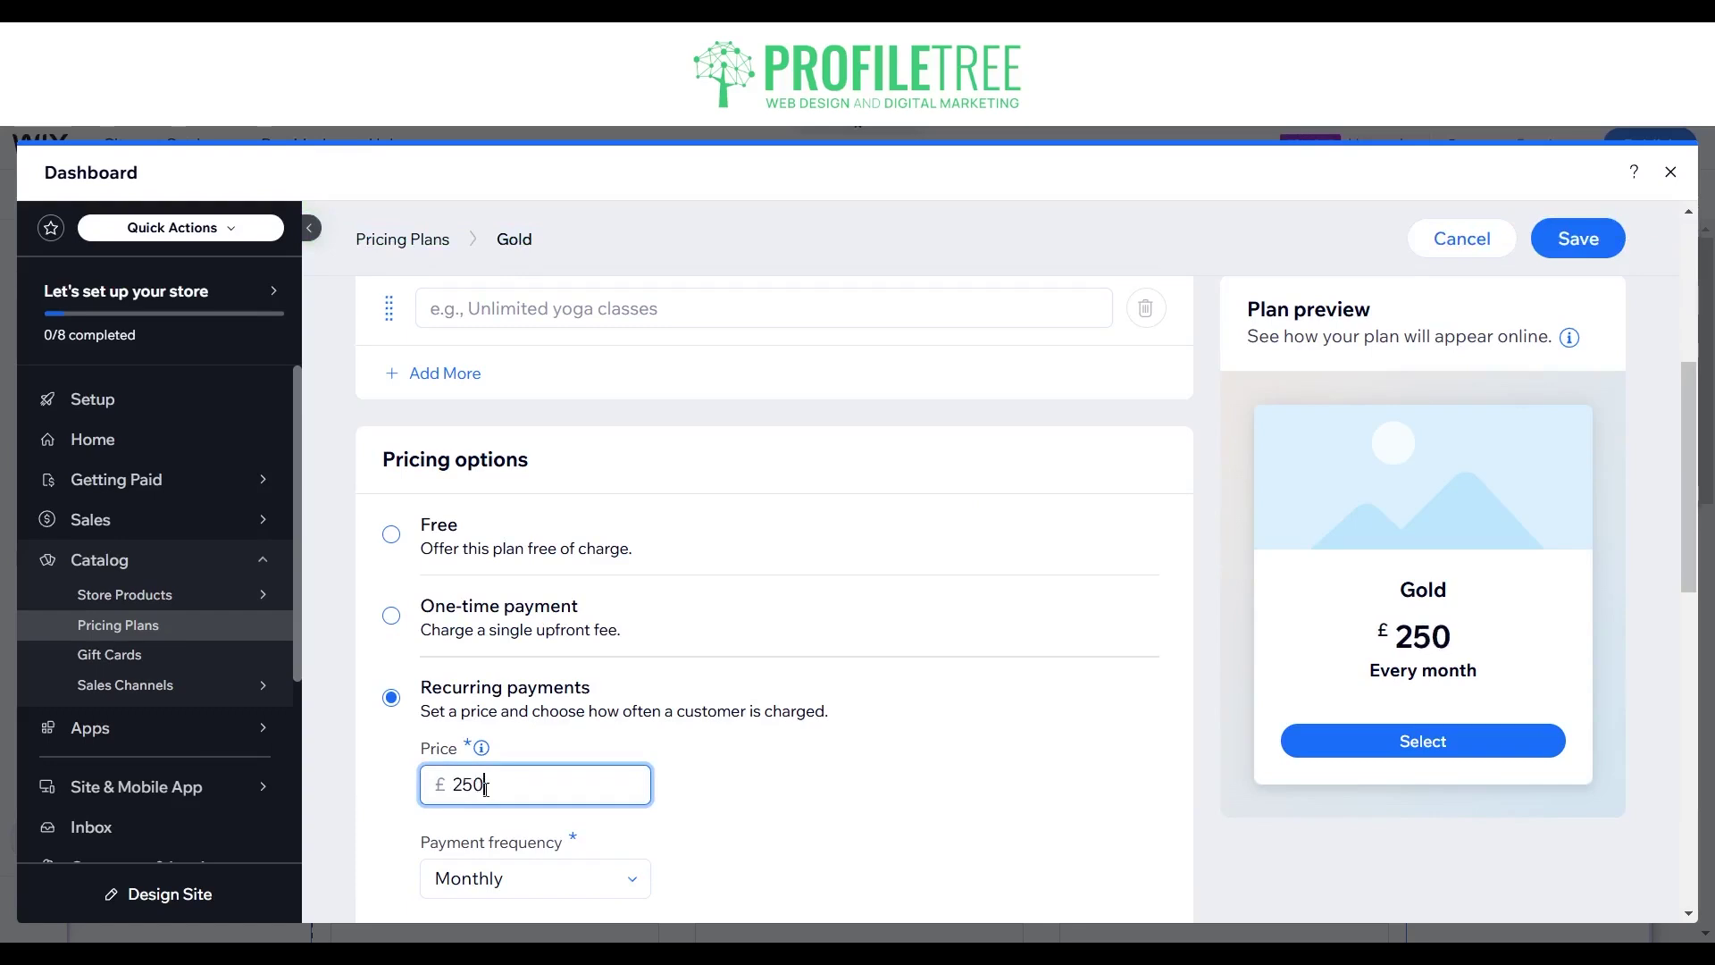
Set the Gold plan's length to Until canceled, keeping payments Monthly, and save the plan.
scroll(501, 829, down, 1)
click(499, 859)
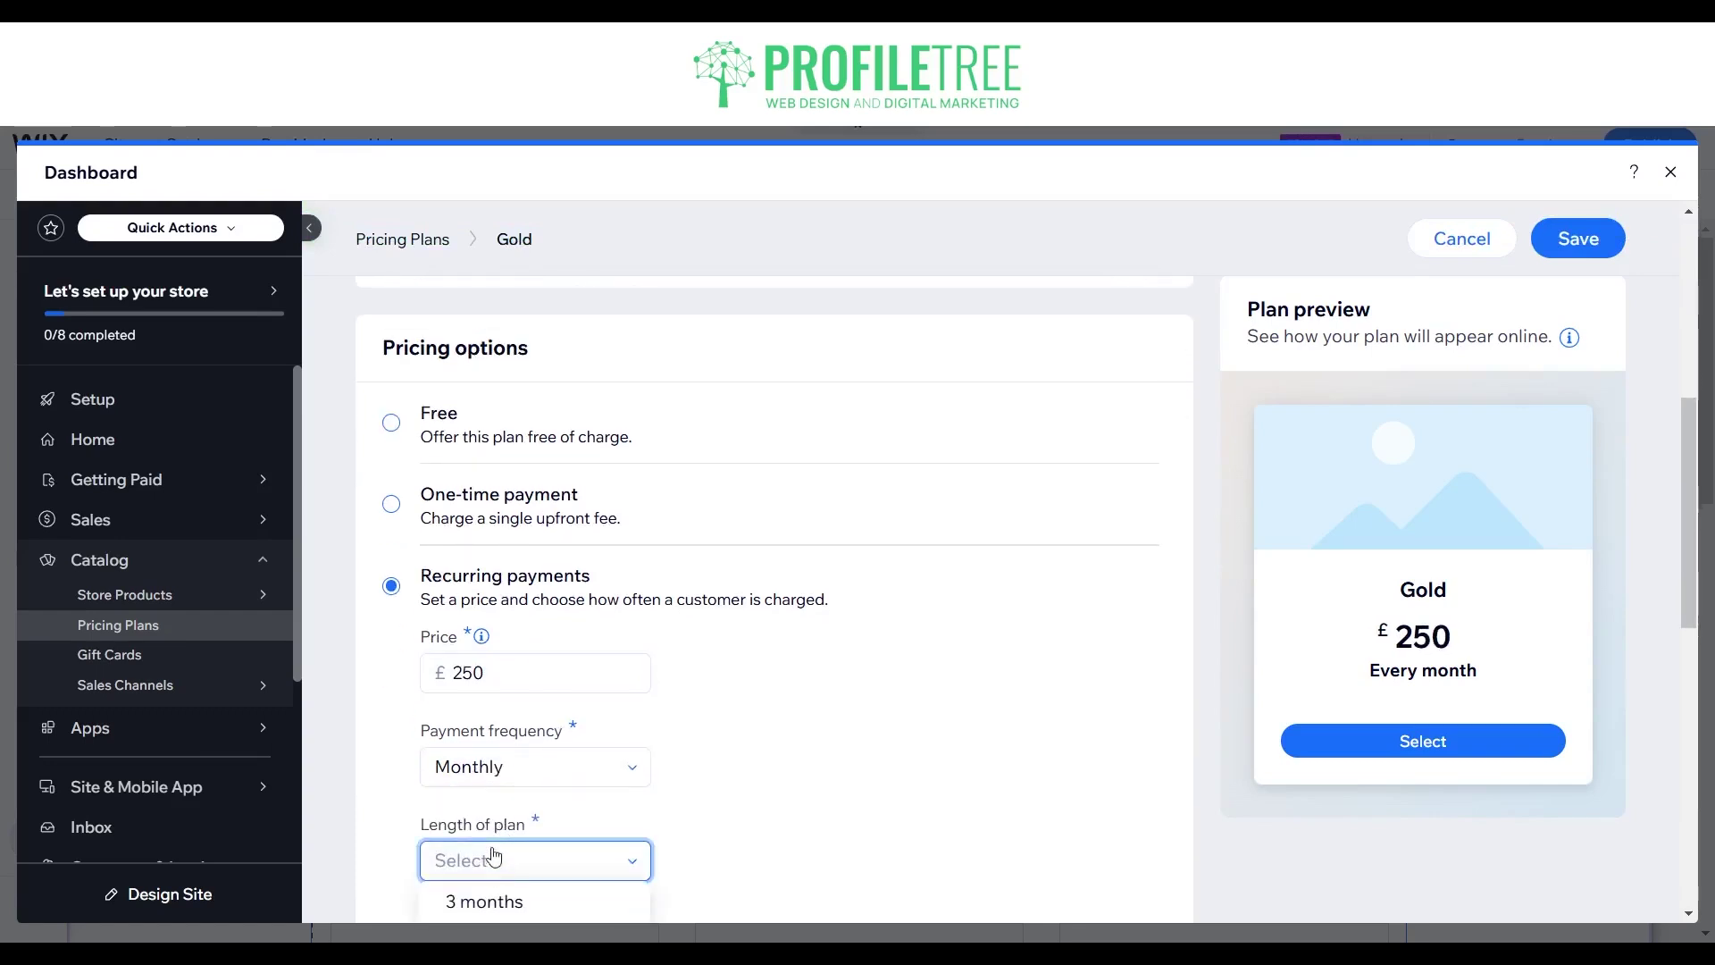
scroll(493, 844, down, 1)
click(500, 909)
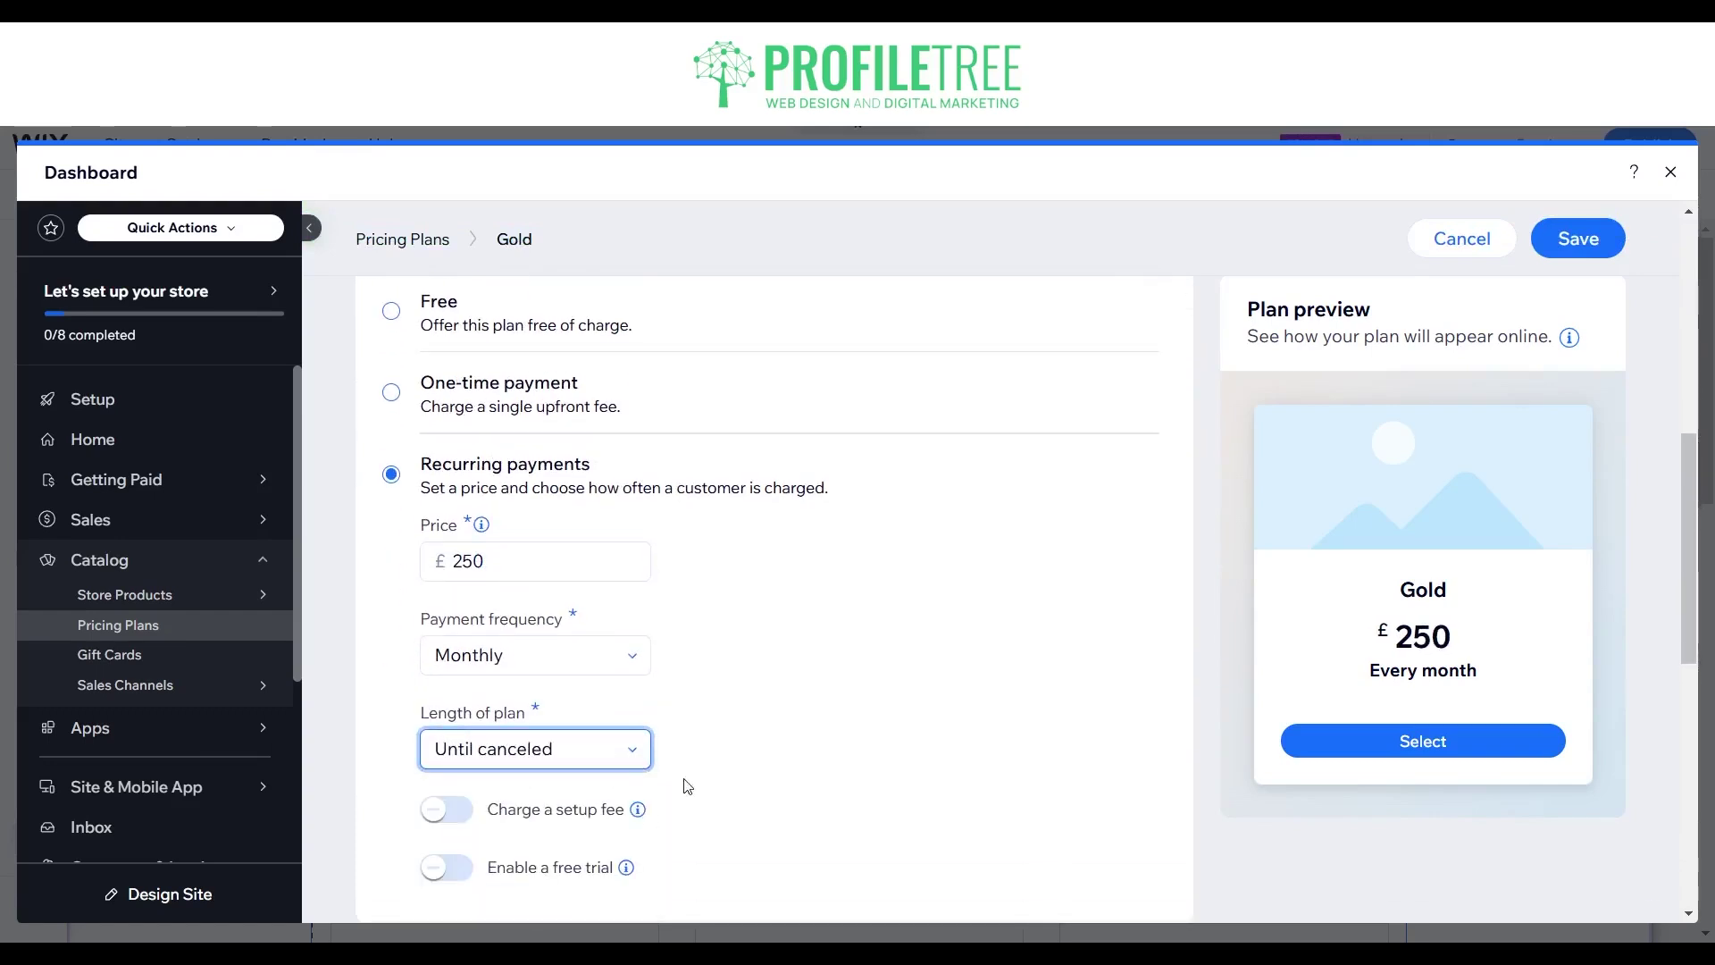
click(1574, 229)
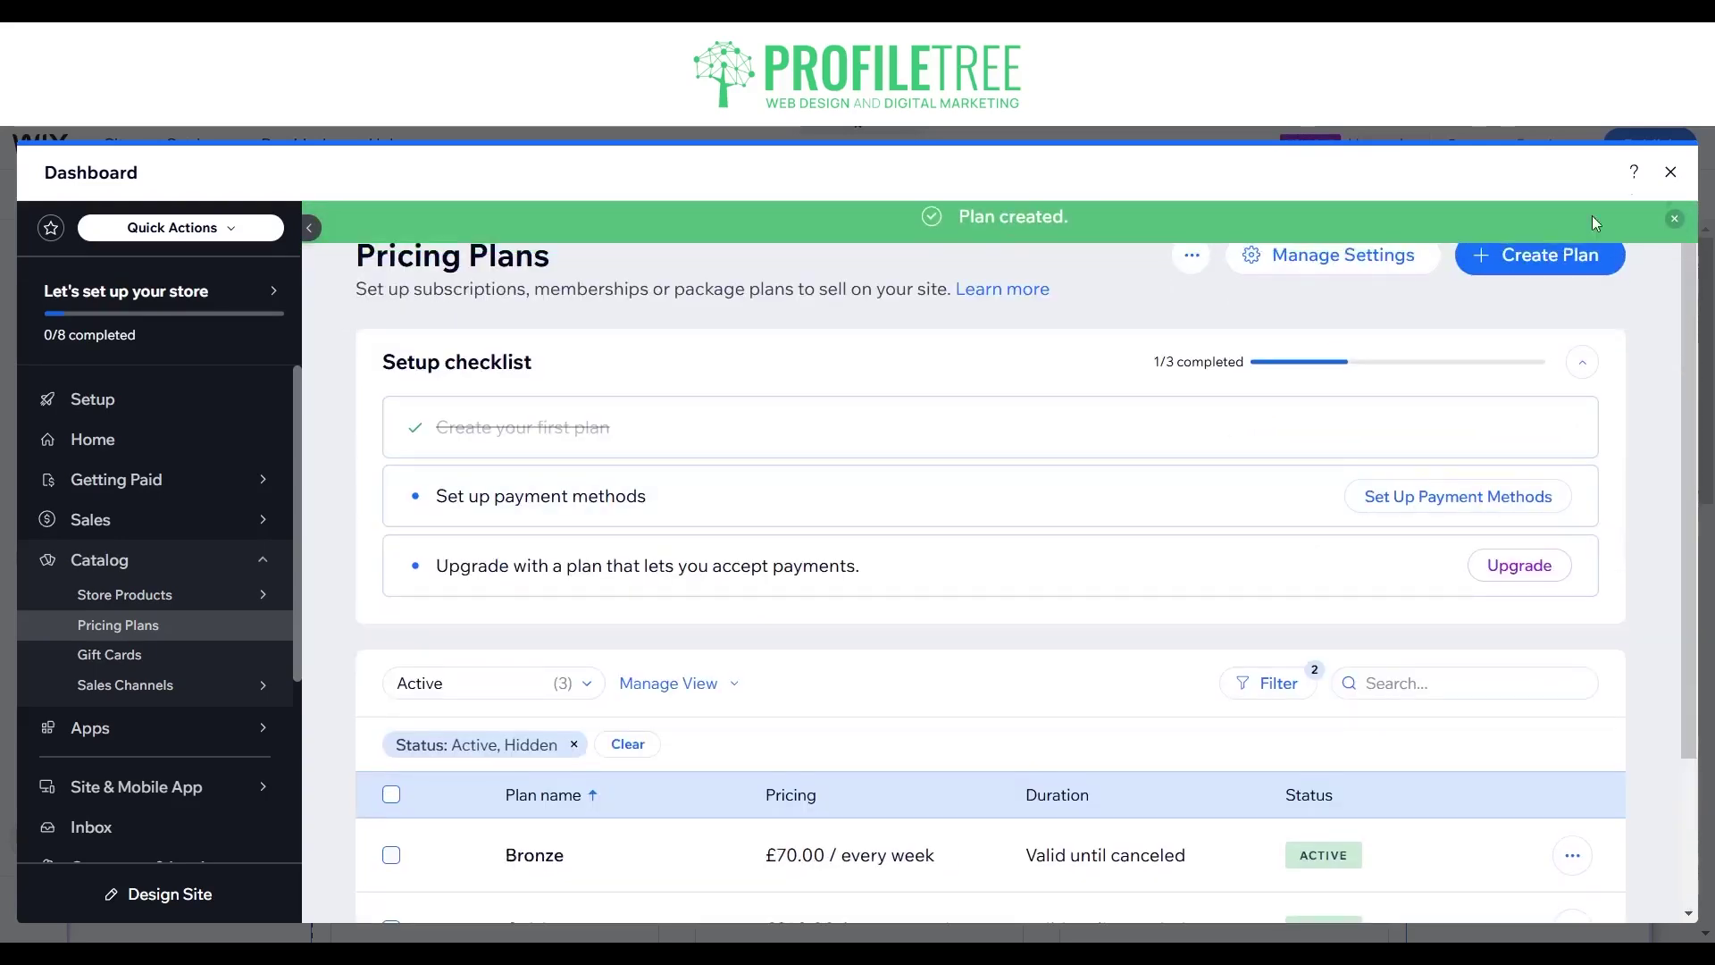
Return from the dashboard to the site editor and stretch the Plans & Pricing widget to full width.
click(1668, 173)
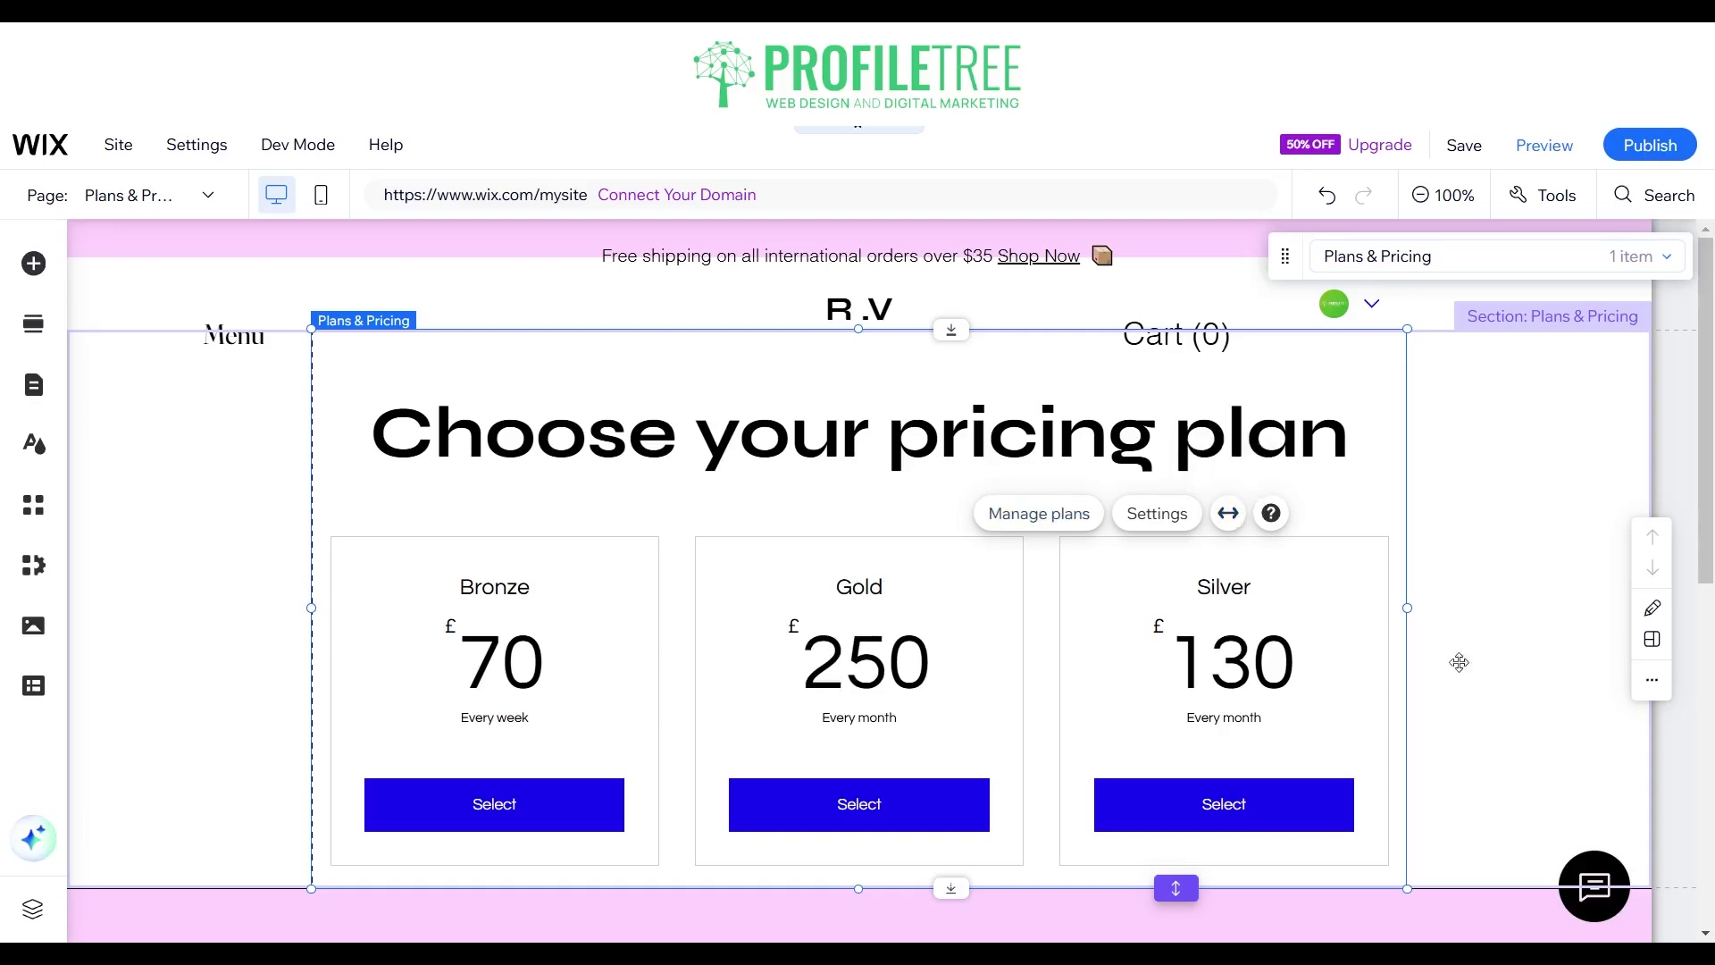
click(1229, 513)
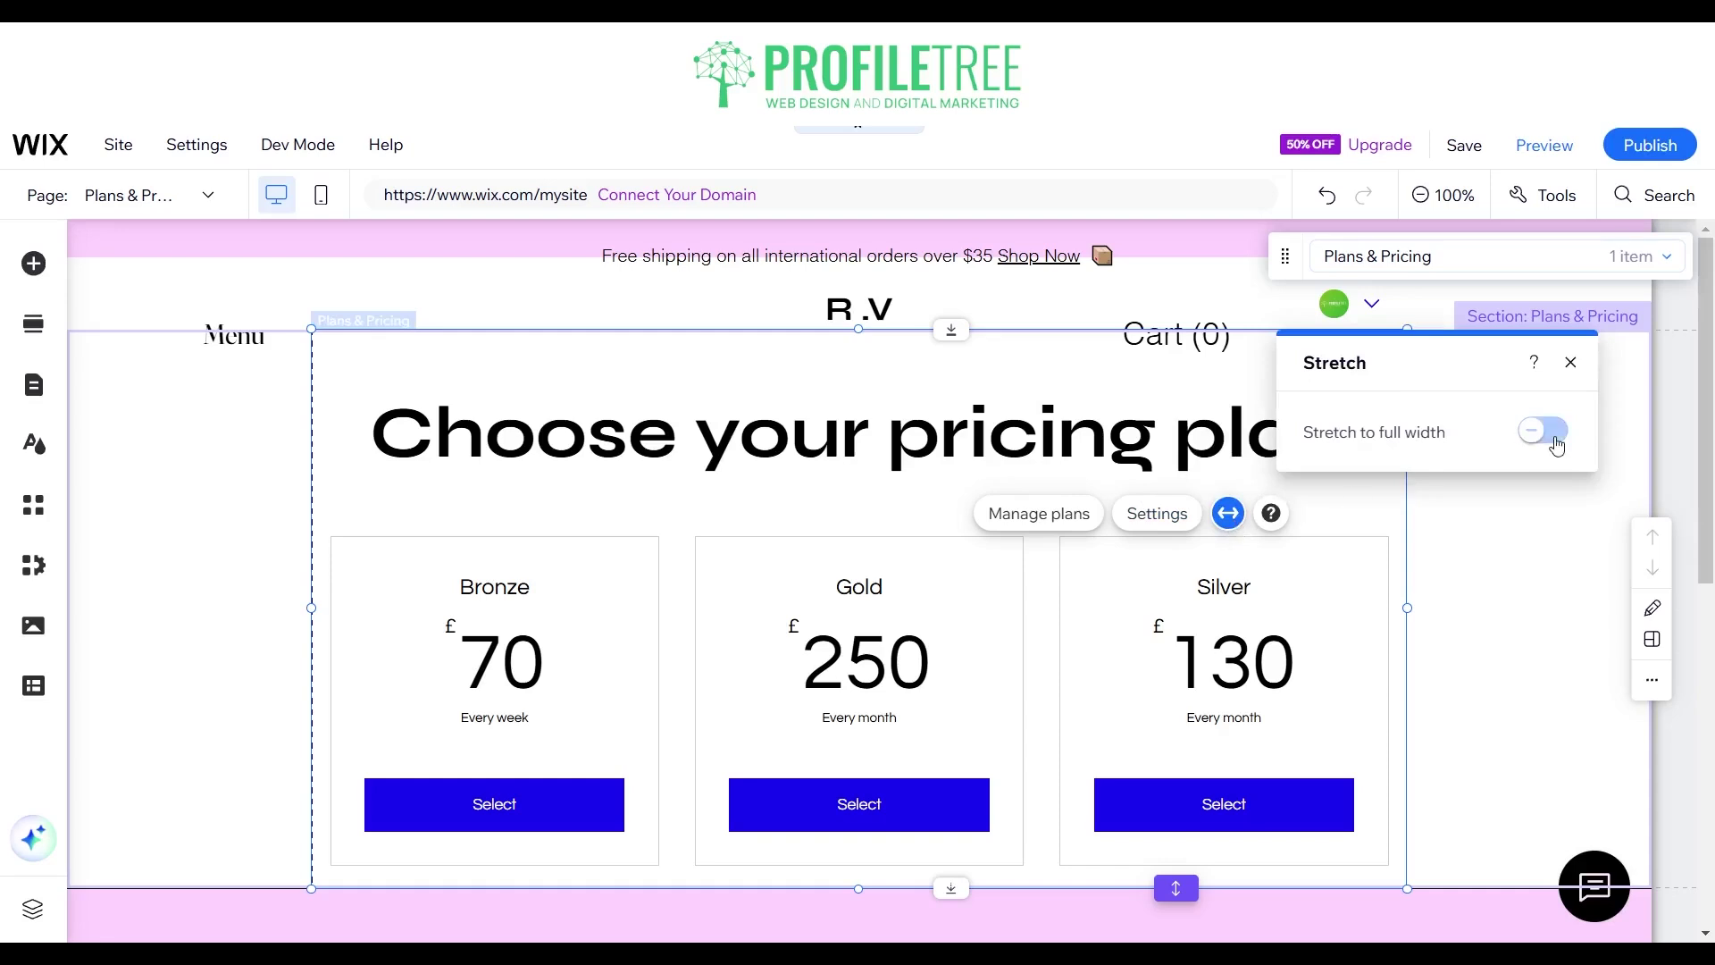
click(1554, 438)
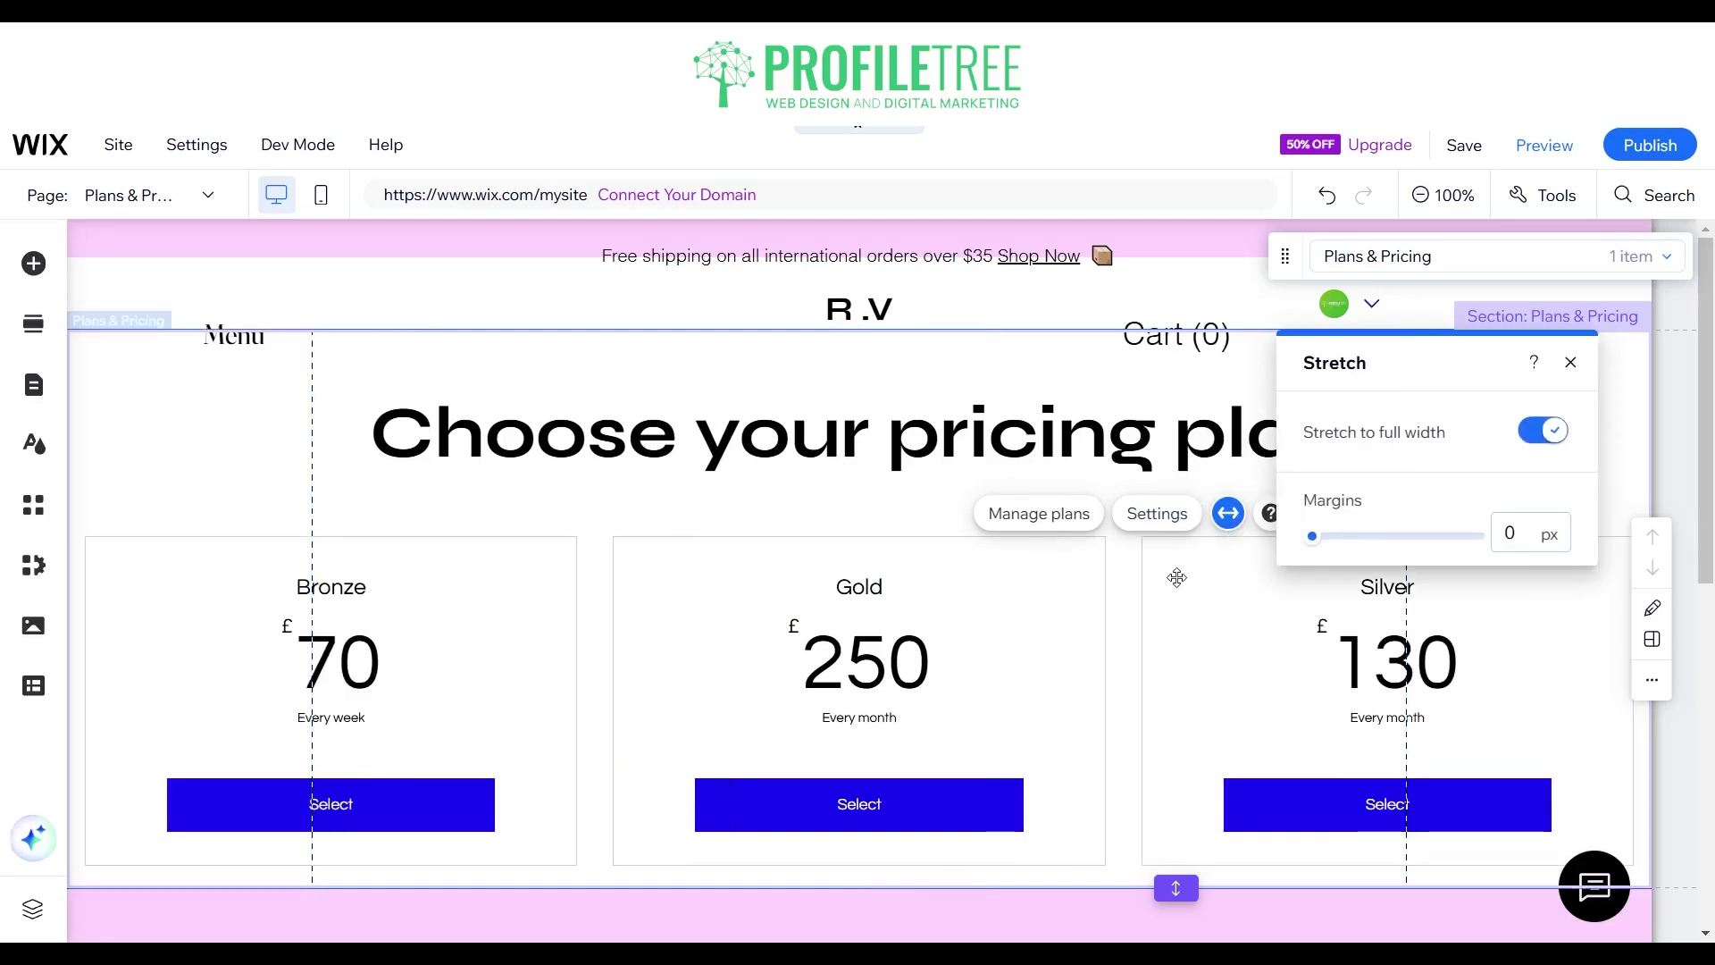
click(1570, 362)
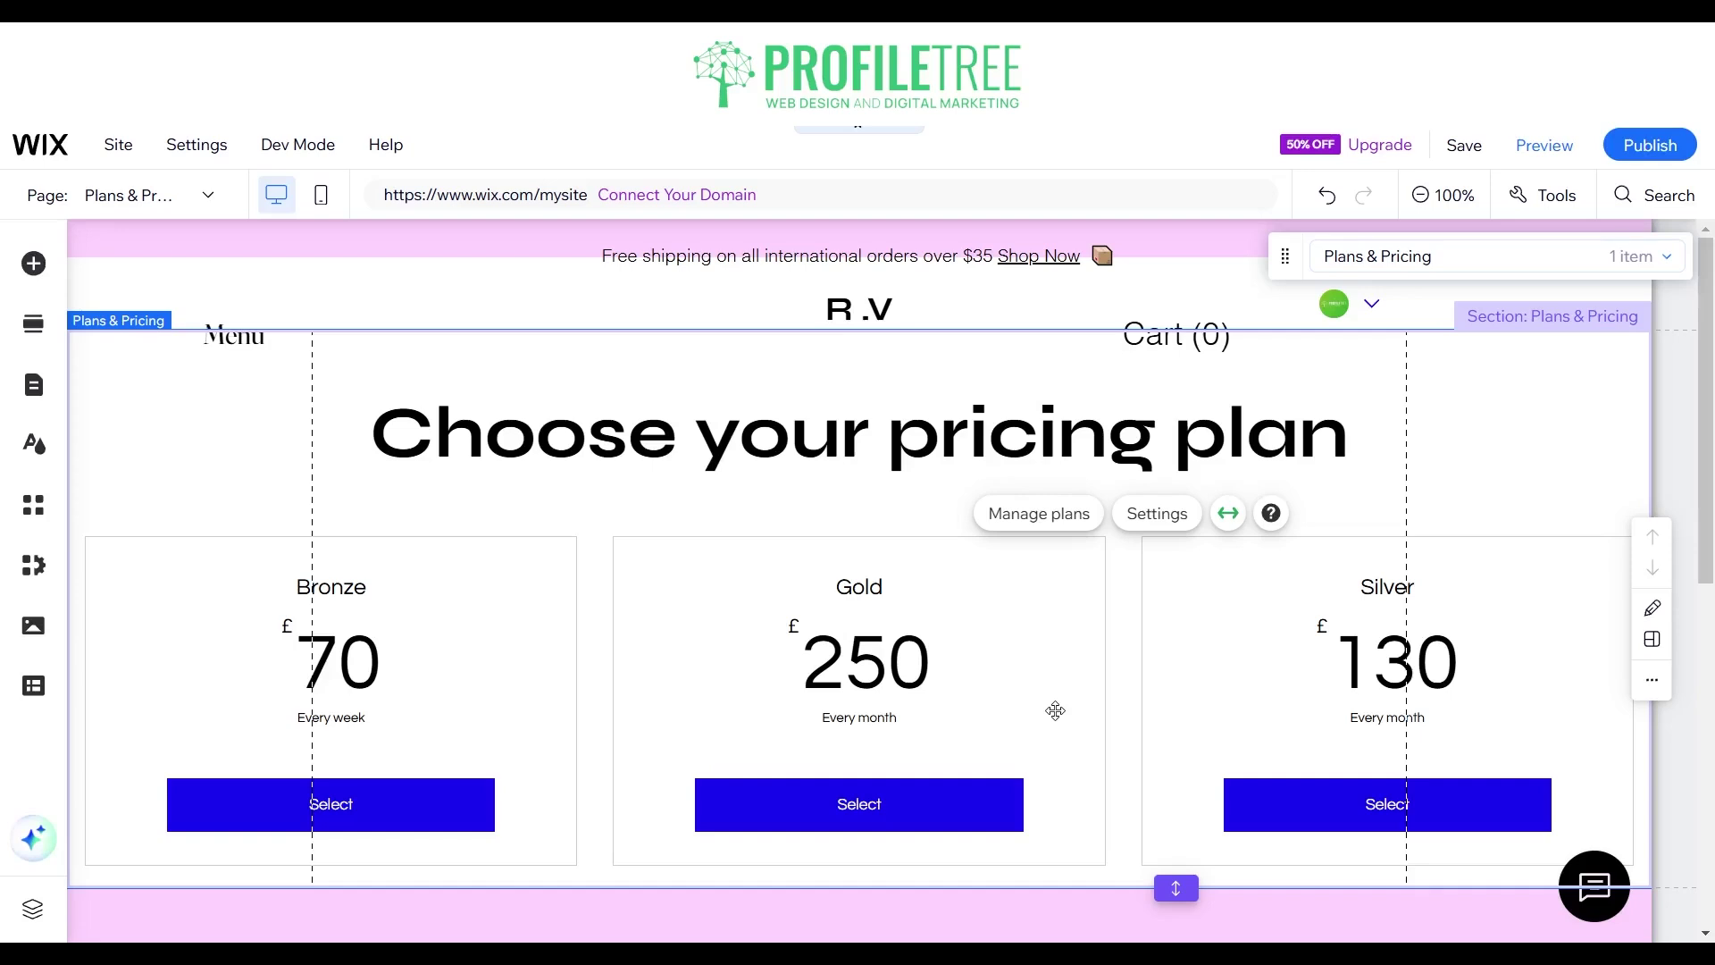
Open the Plans & Pricing widget's settings and look through the layout options before going to the display options.
click(1154, 527)
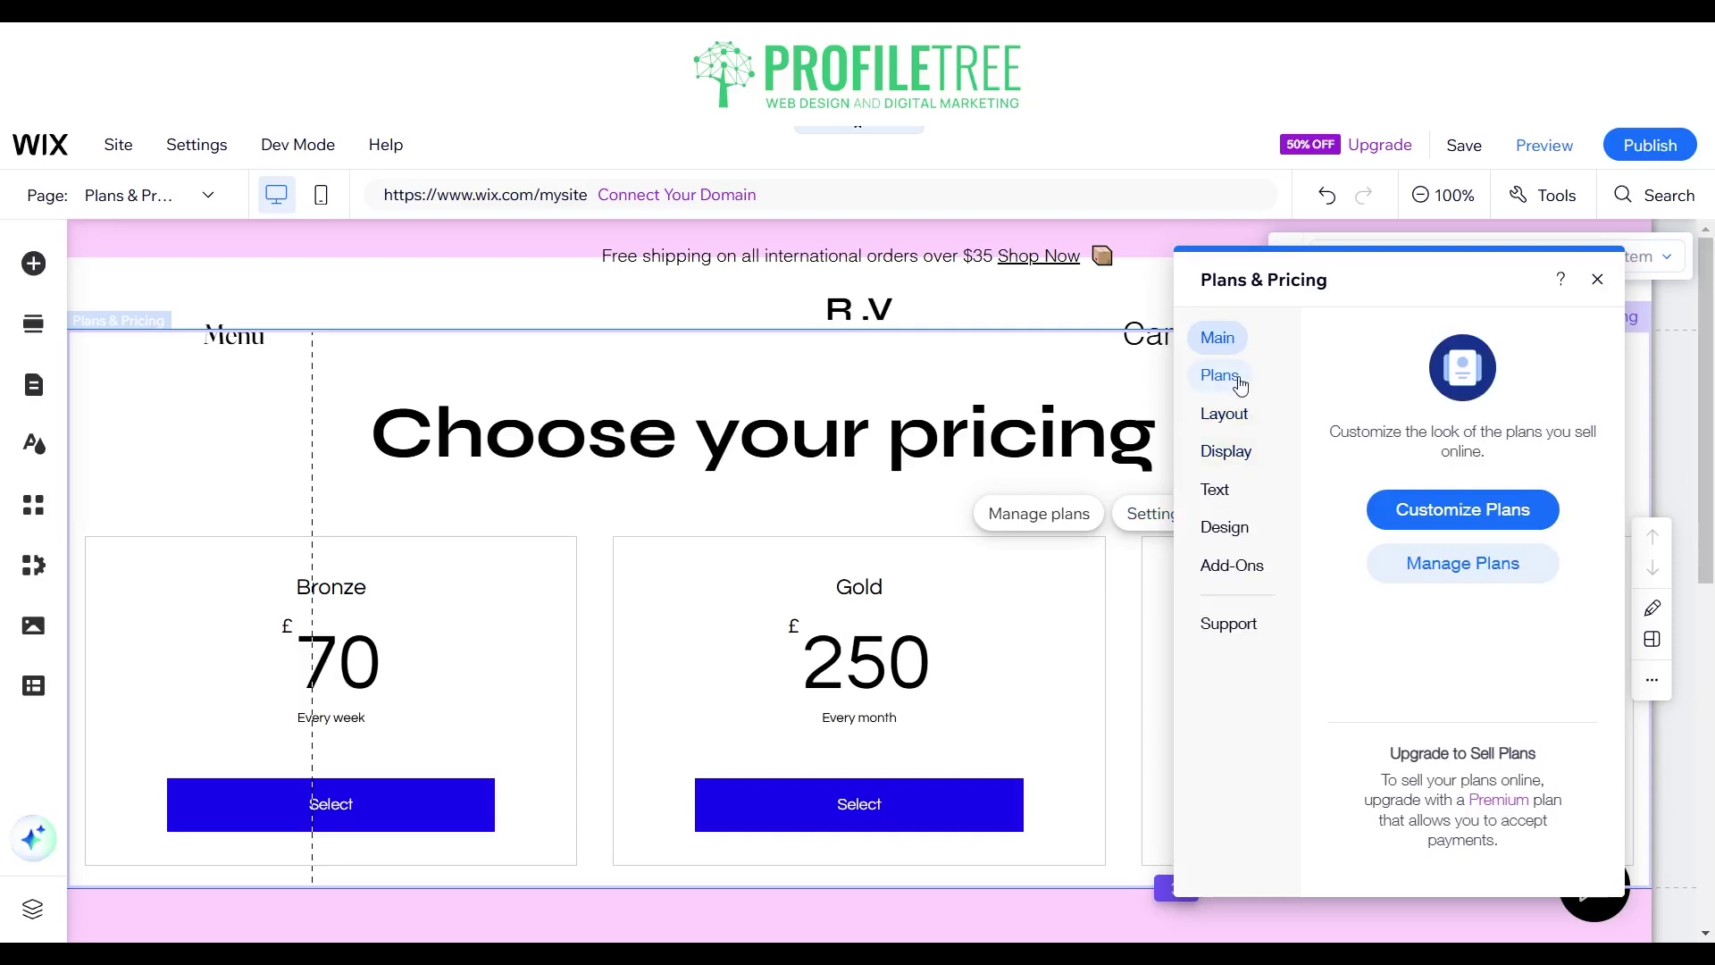
click(1237, 414)
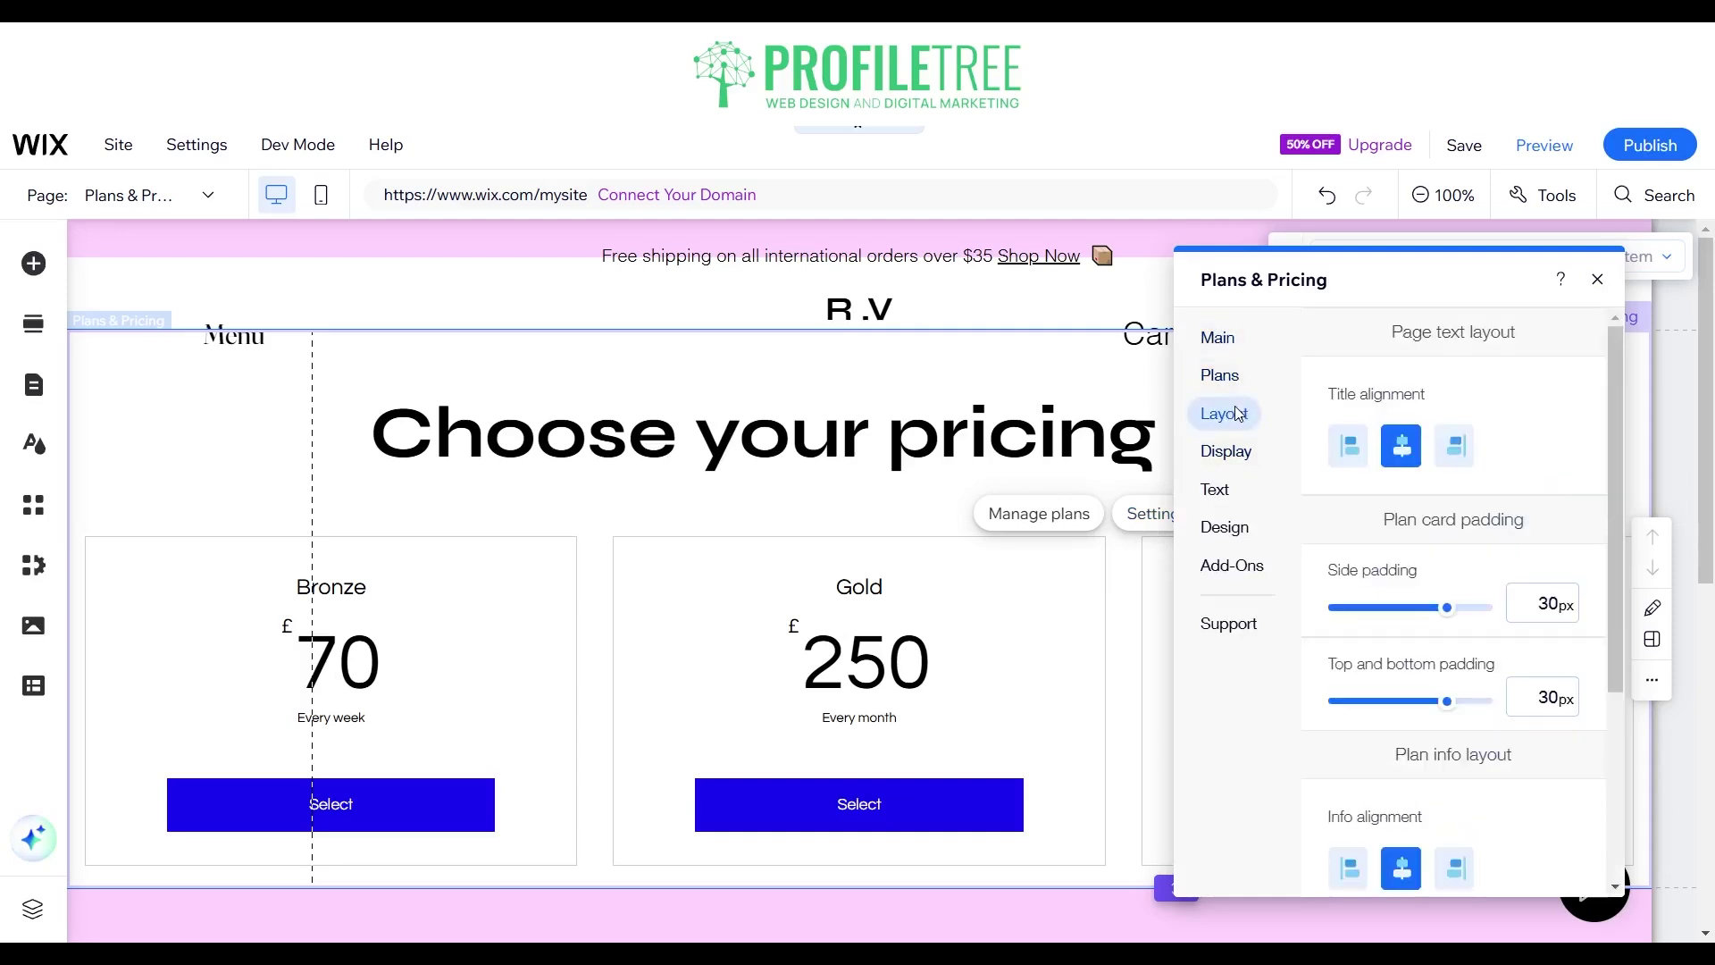
click(1247, 458)
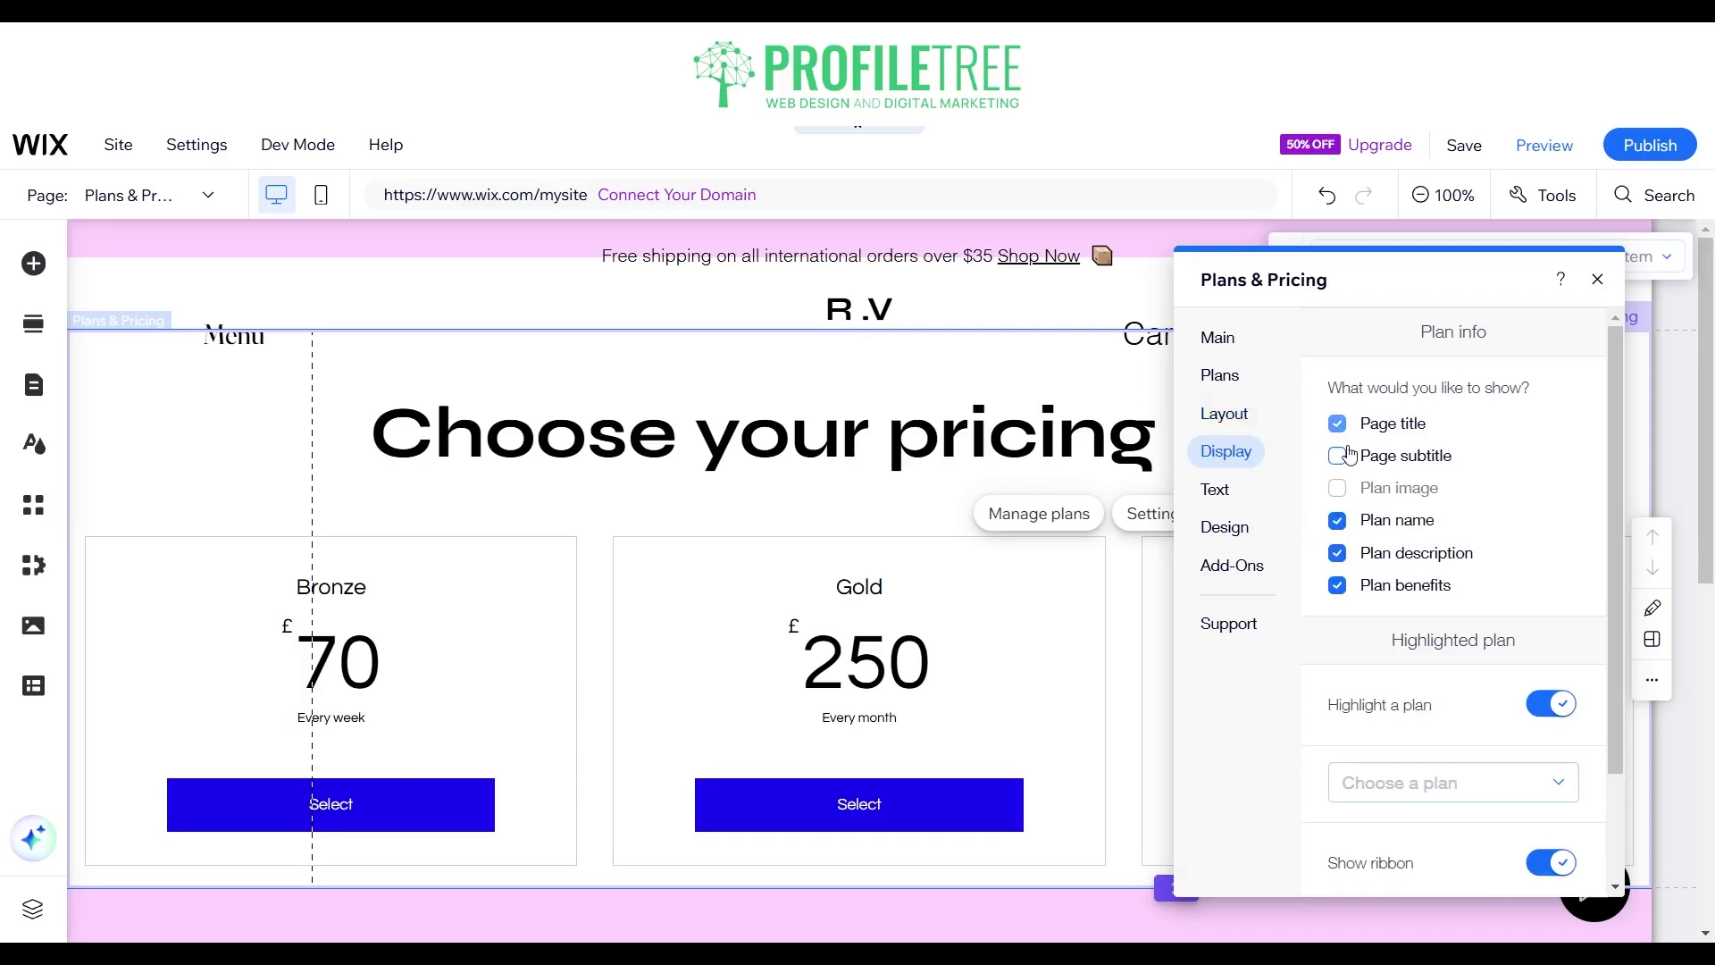
Try highlighting the Gold plan, switching its ribbon and the plan highlight off and on again.
click(1393, 790)
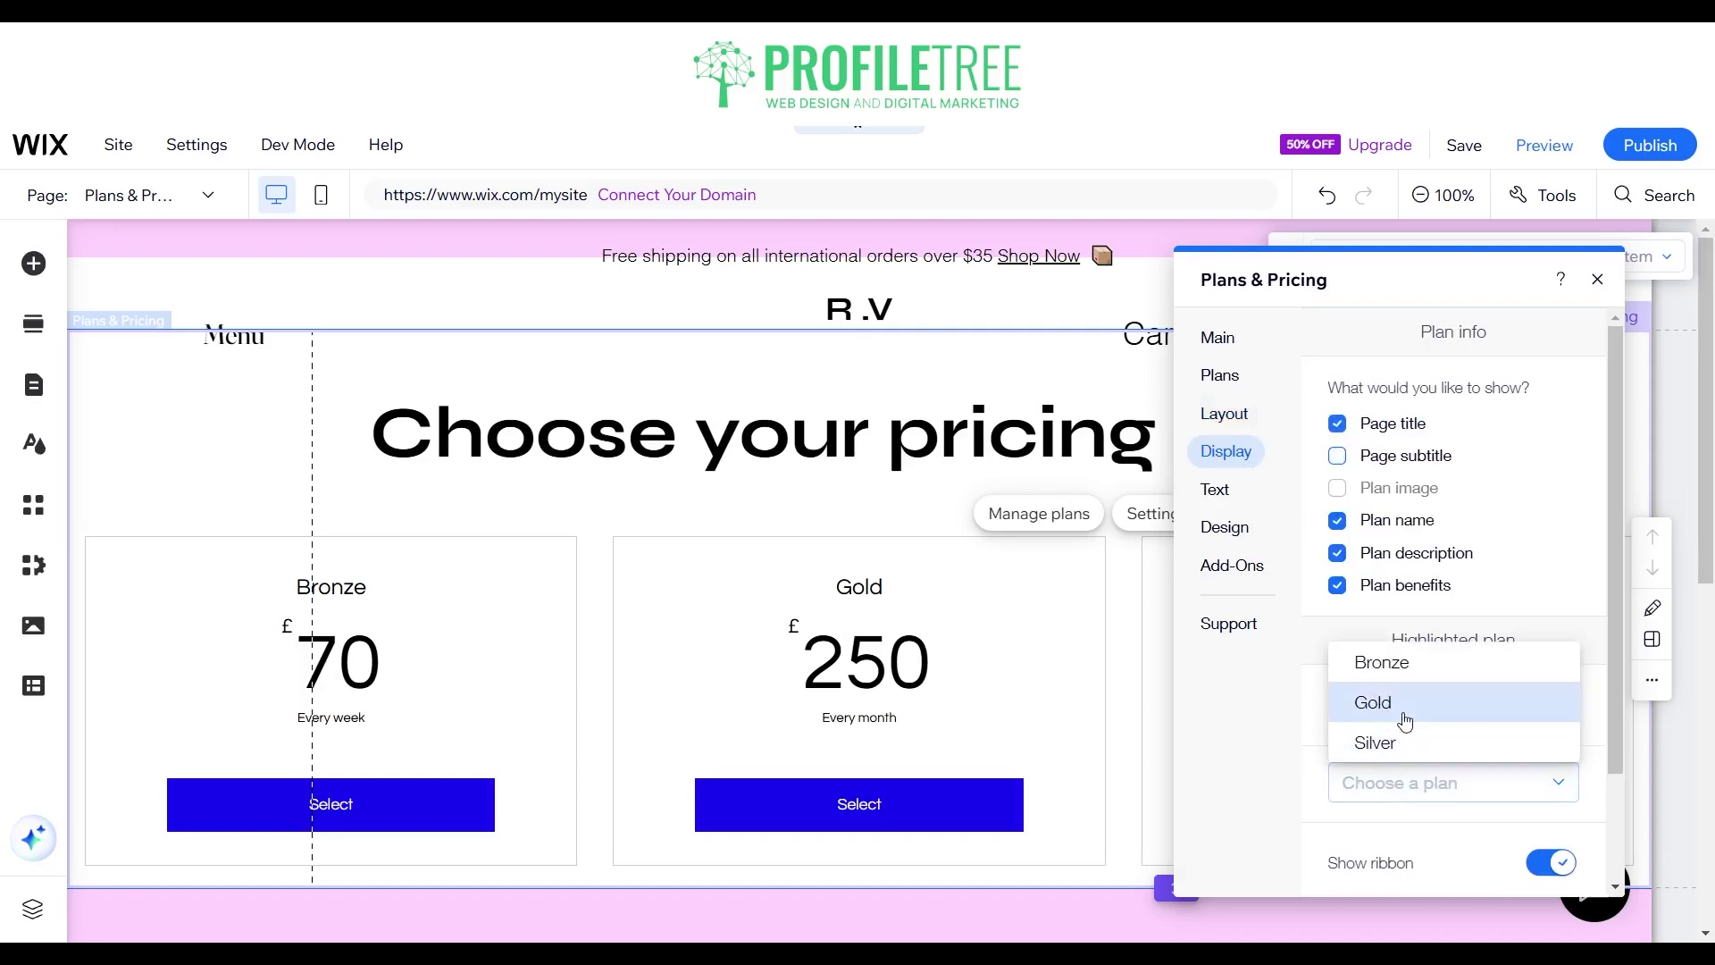
click(1404, 719)
scroll(1405, 719, down, 1)
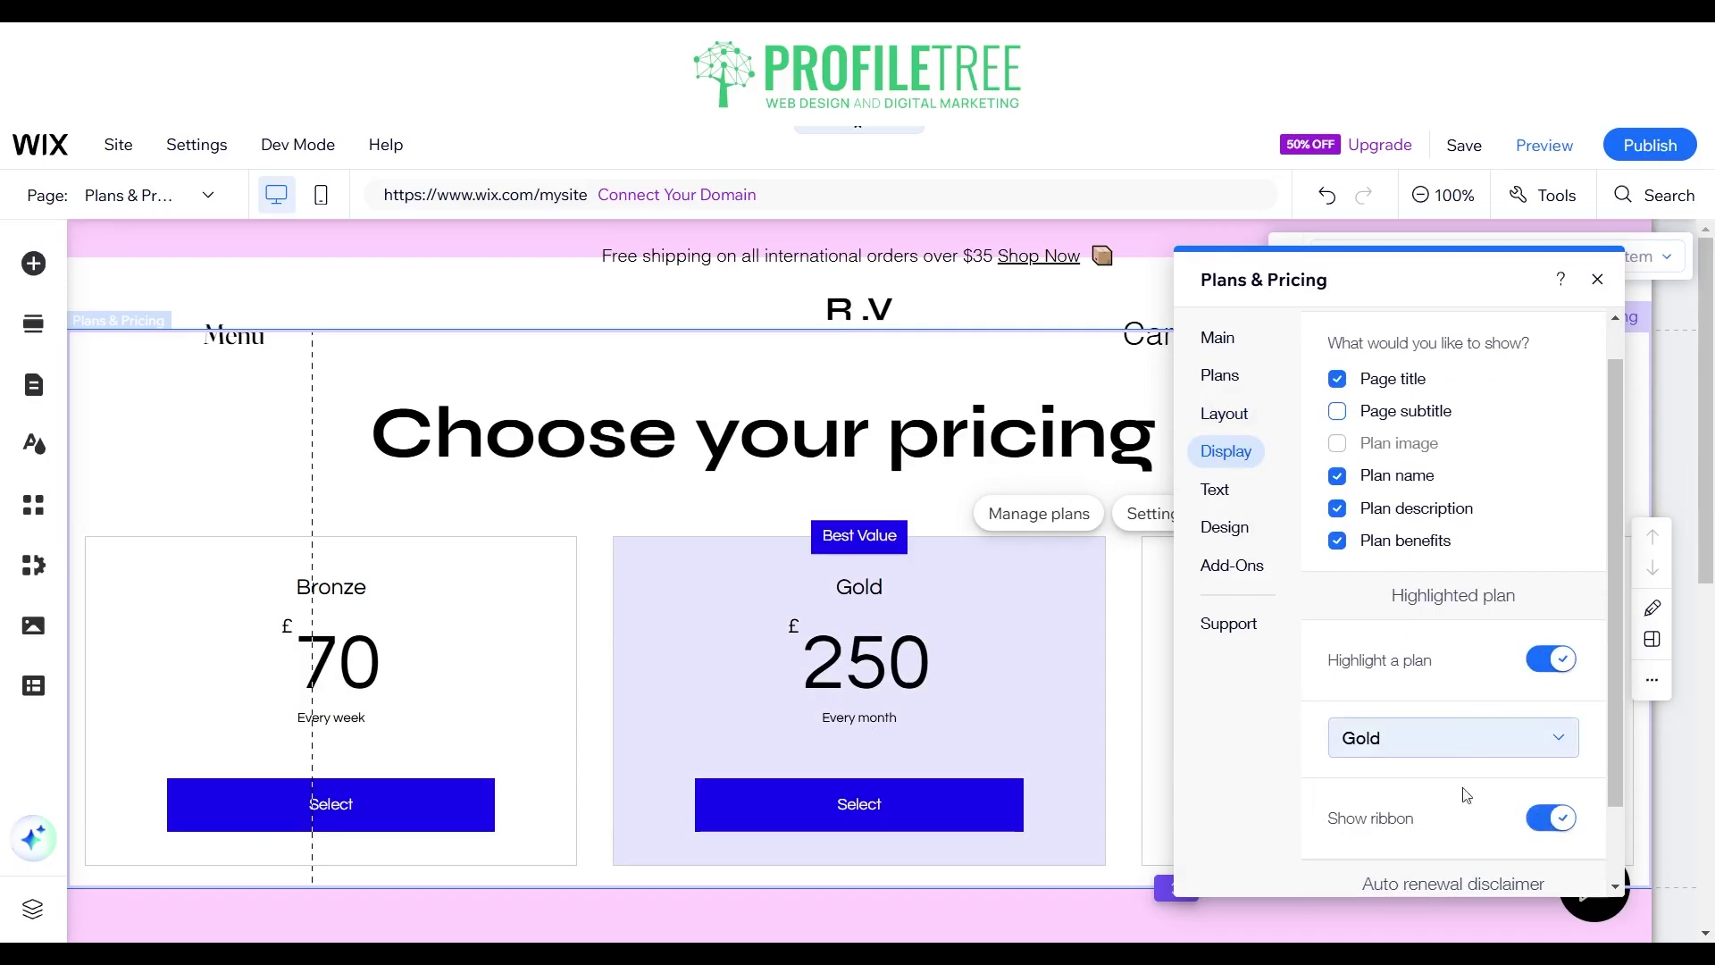
click(1554, 818)
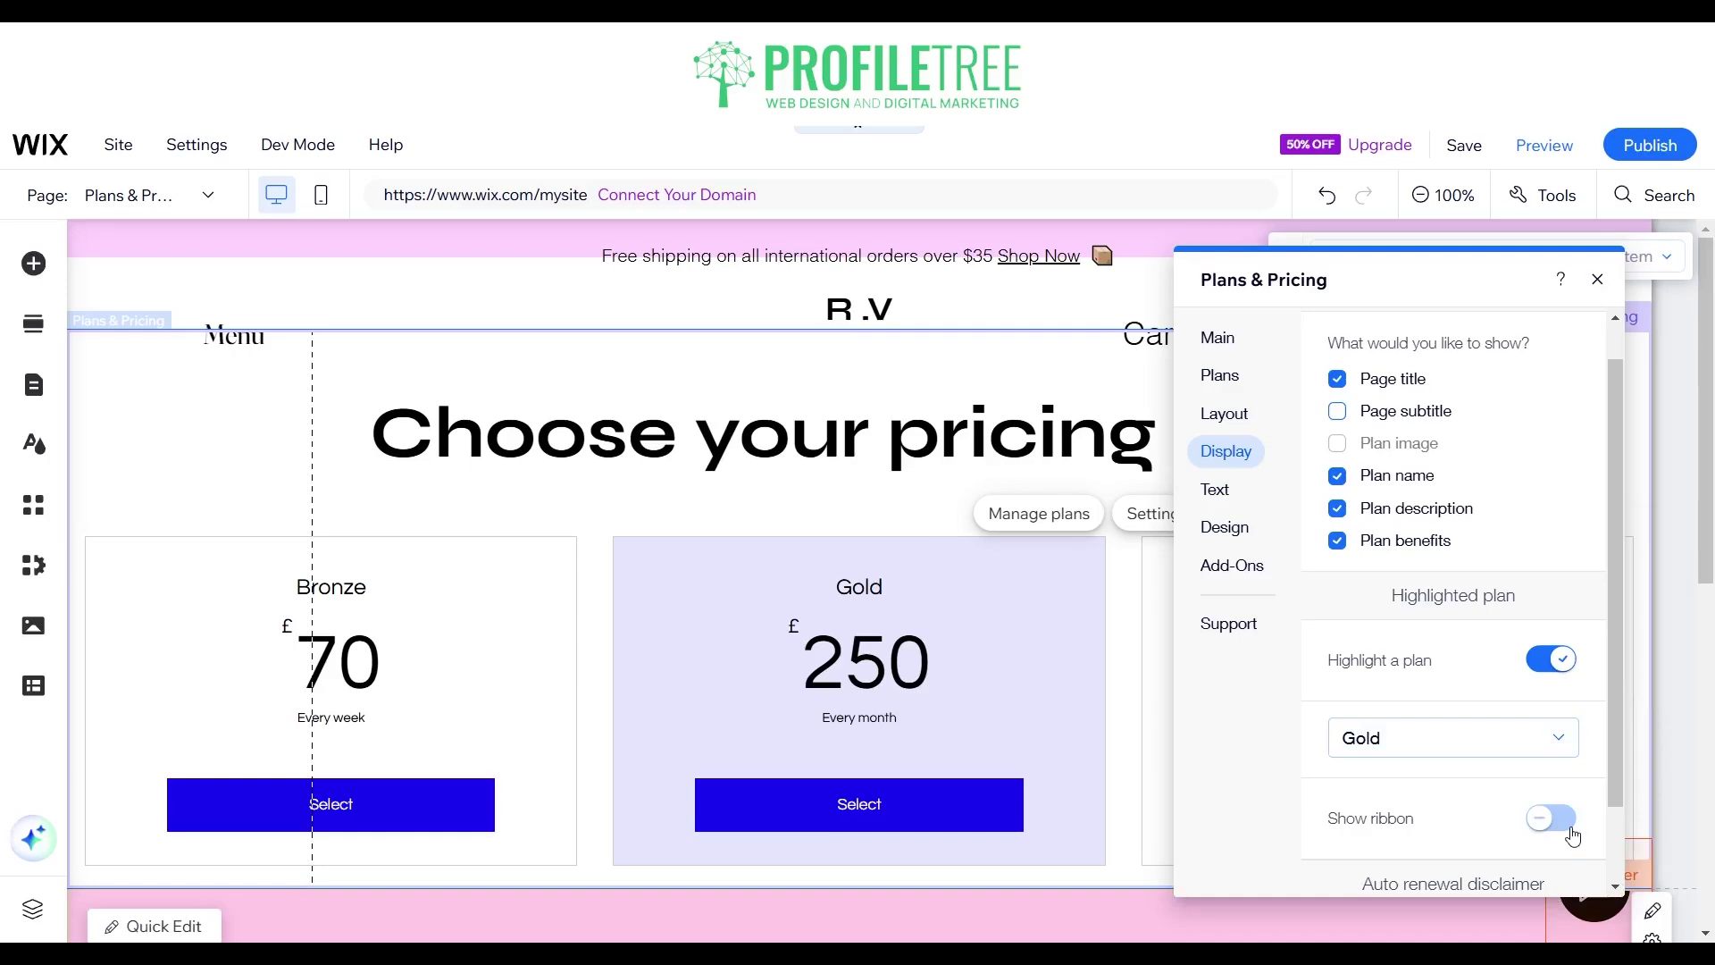
click(1554, 818)
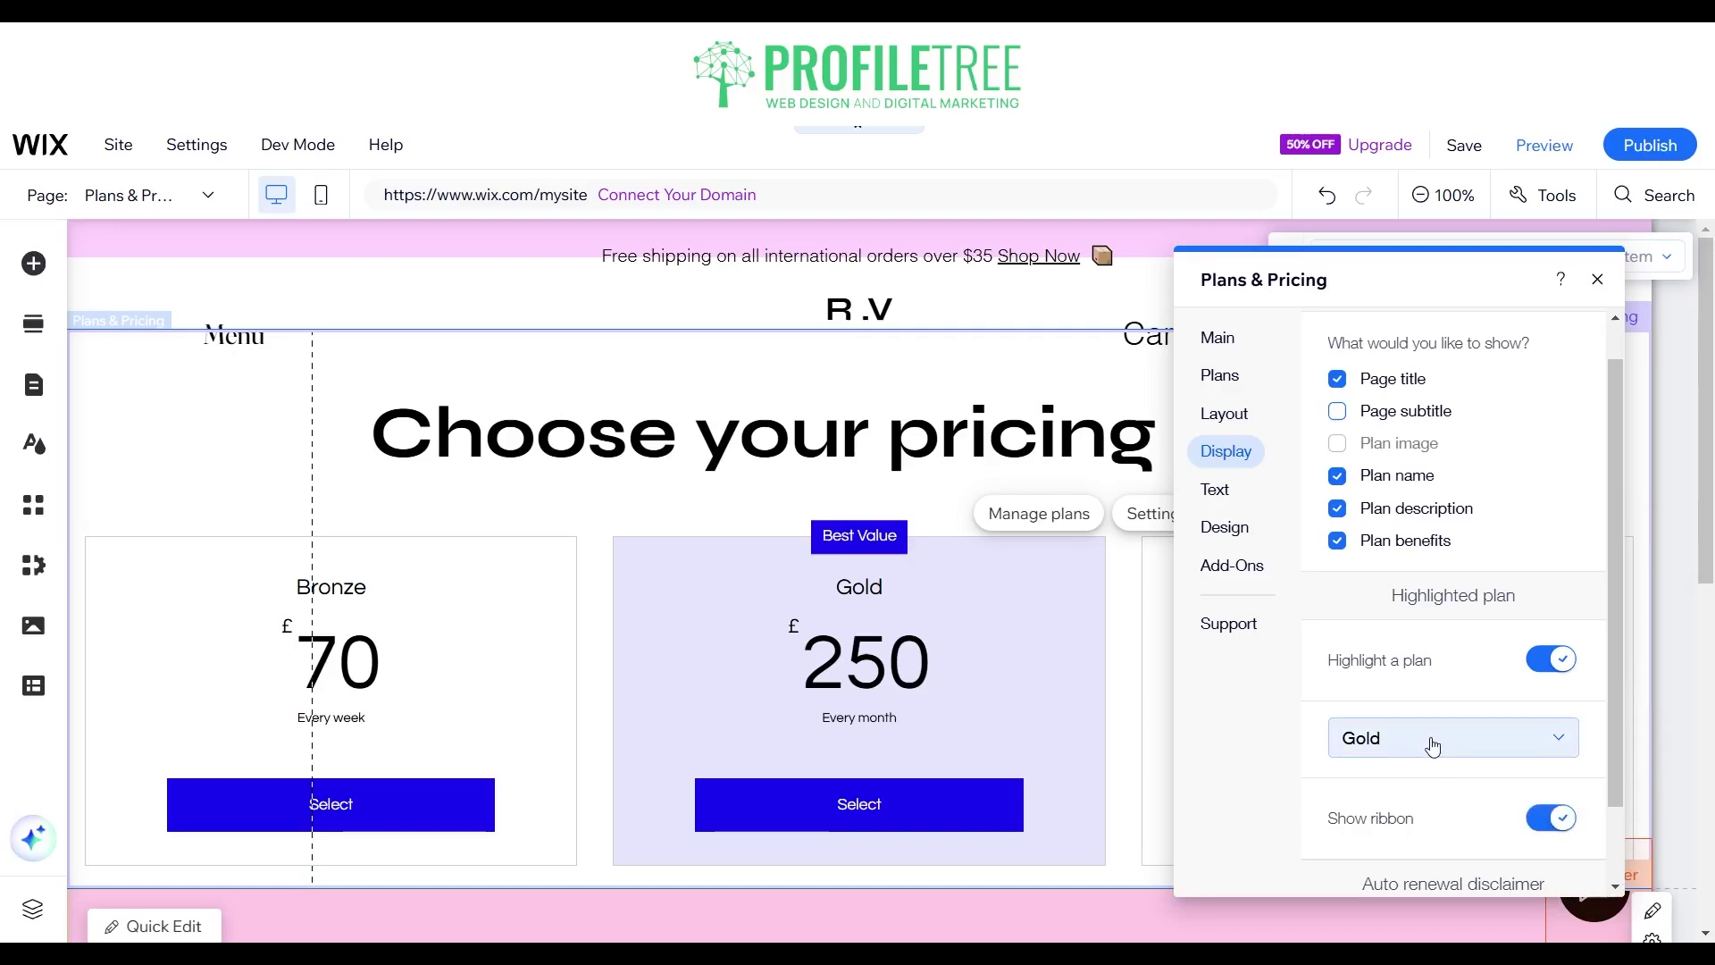
click(1550, 659)
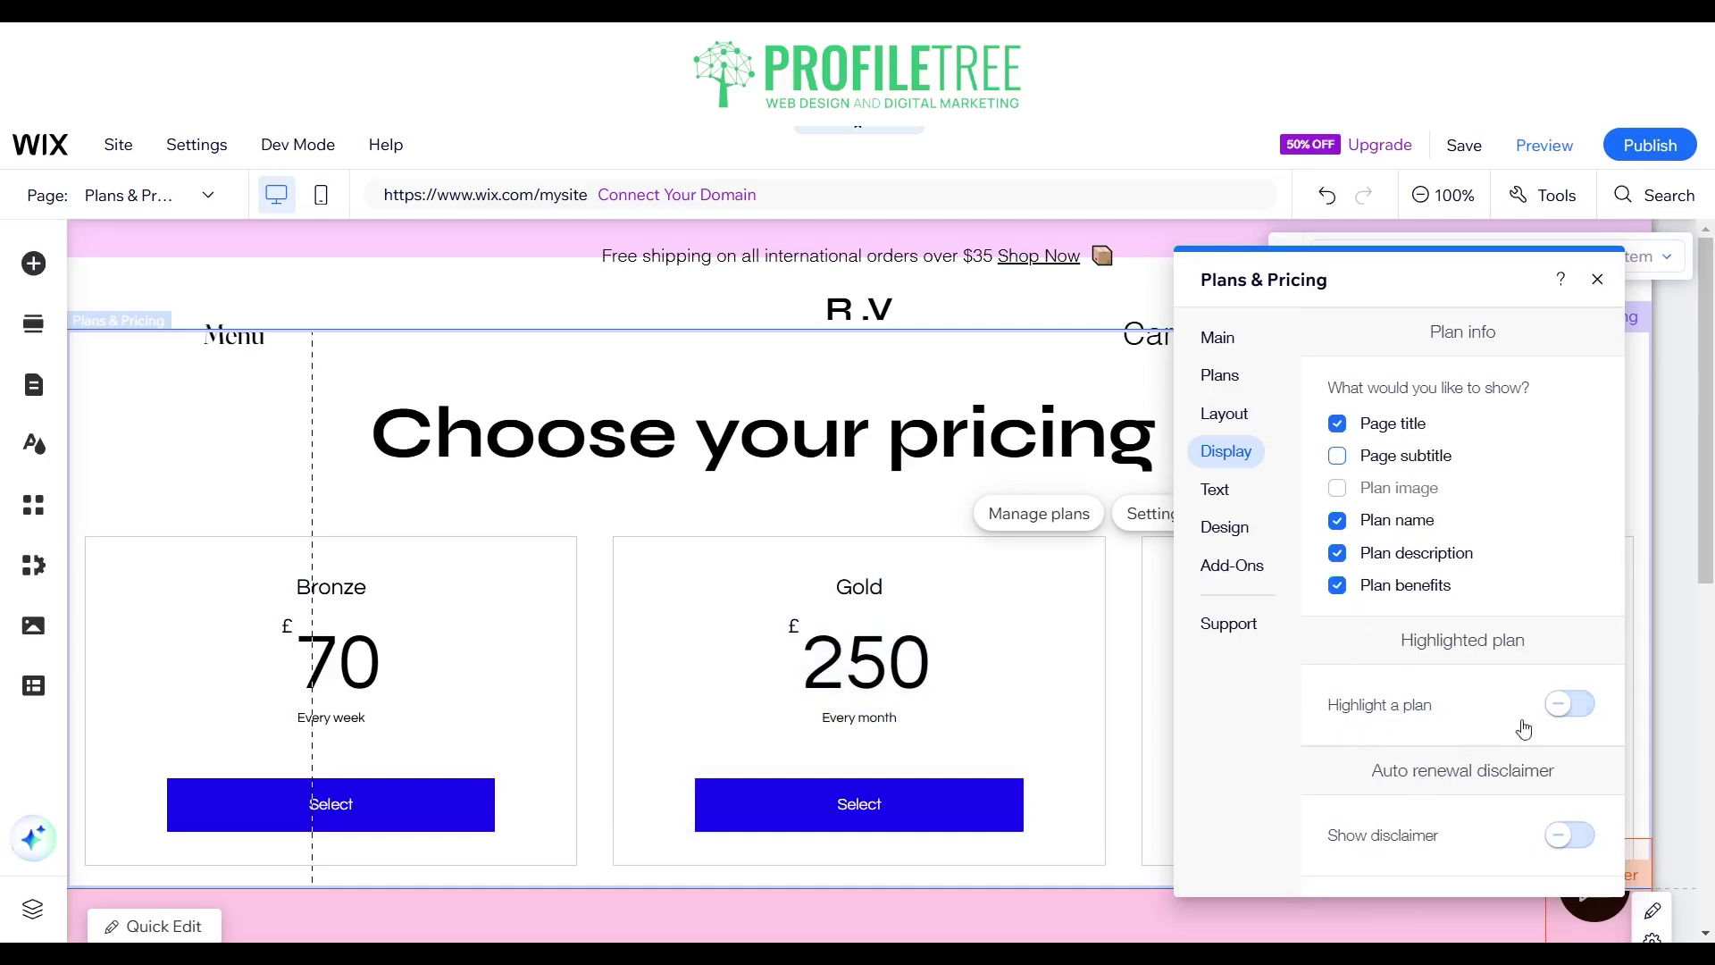
click(1550, 717)
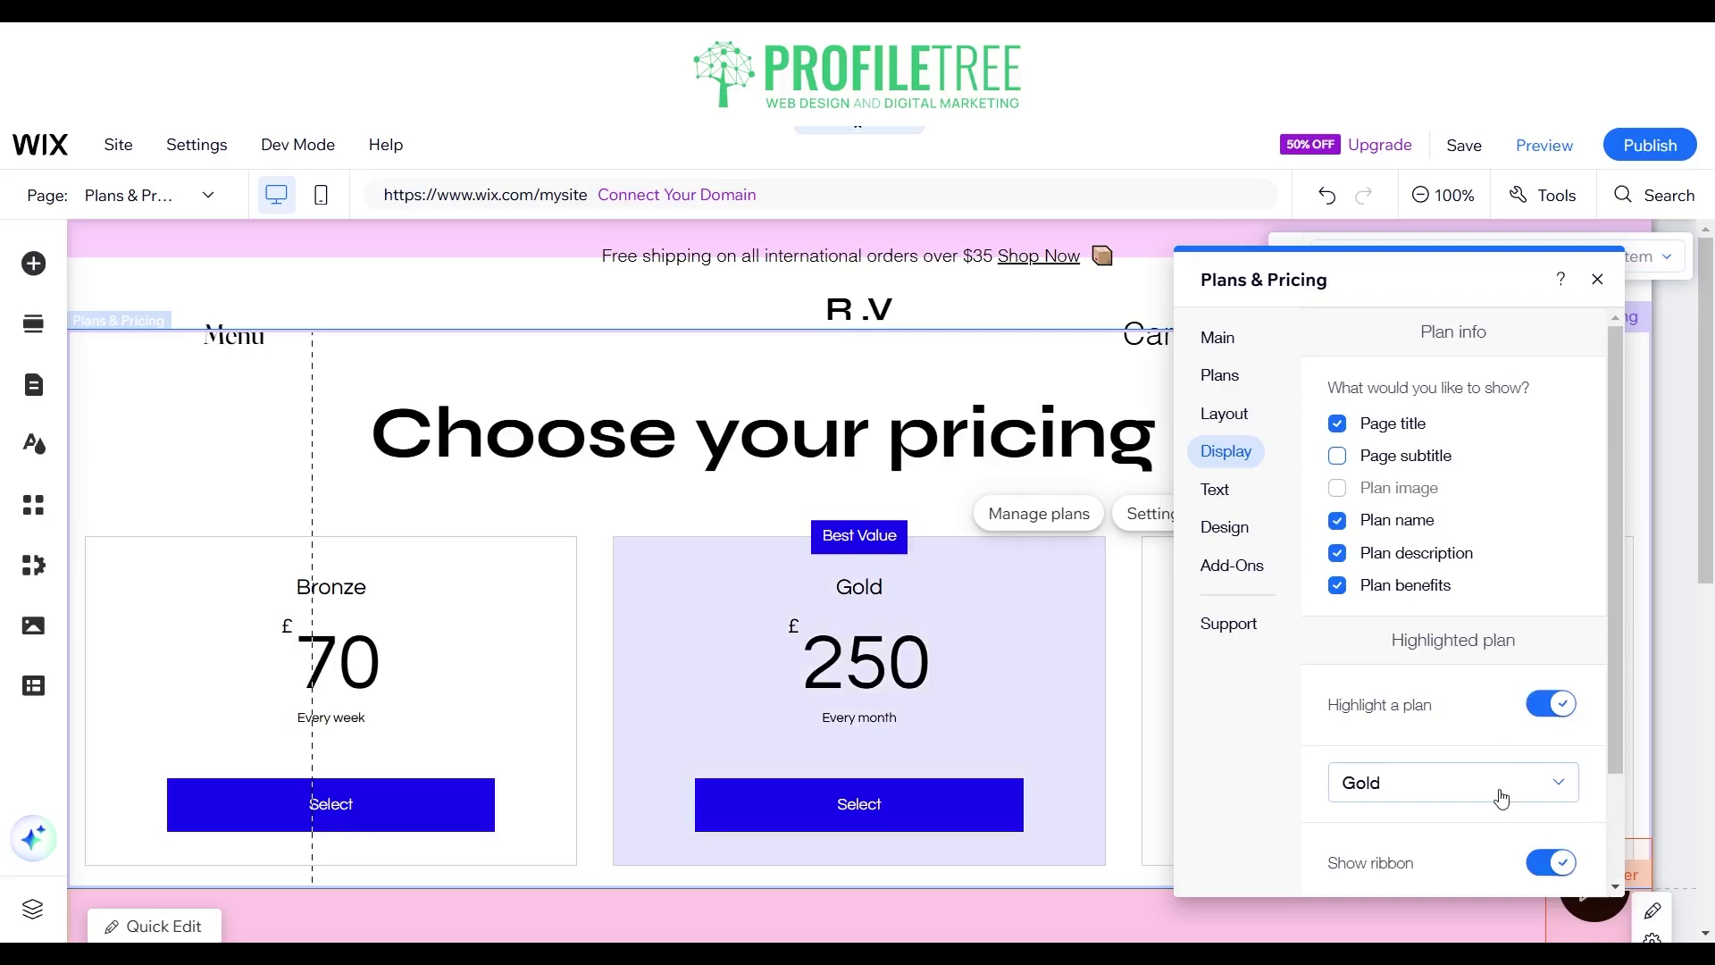
Choose Silver as the highlighted plan and turn on the auto renewal disclaimer.
click(1500, 795)
click(1433, 824)
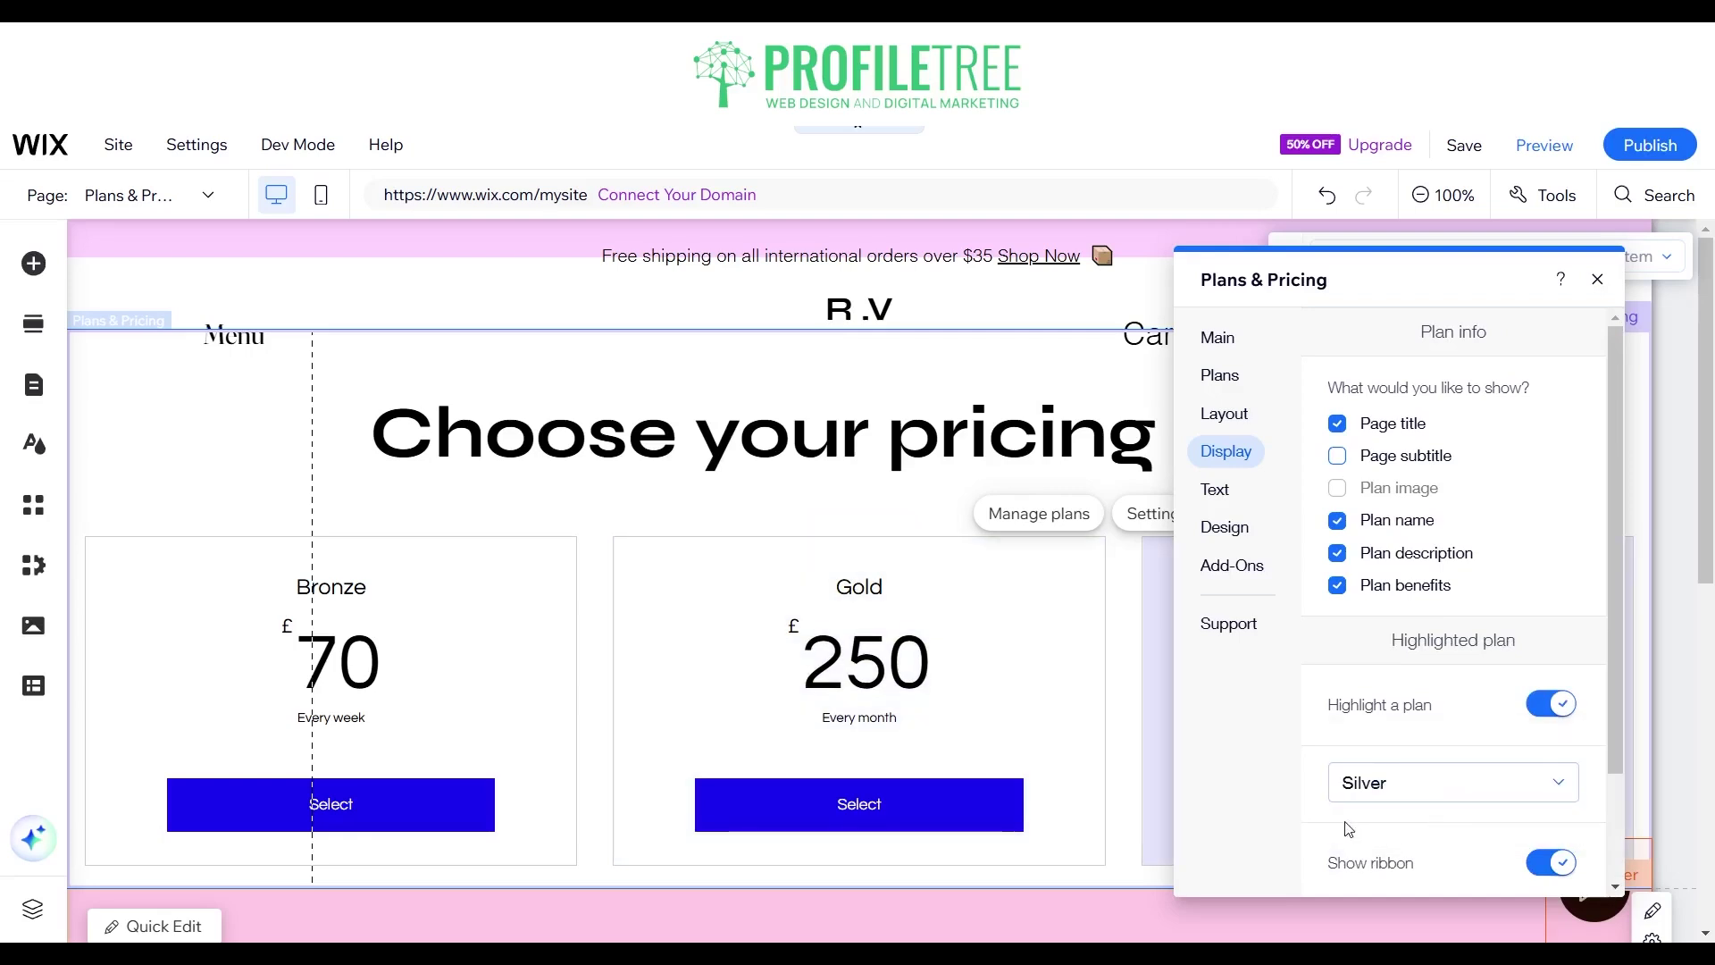
scroll(1398, 766, down, 2)
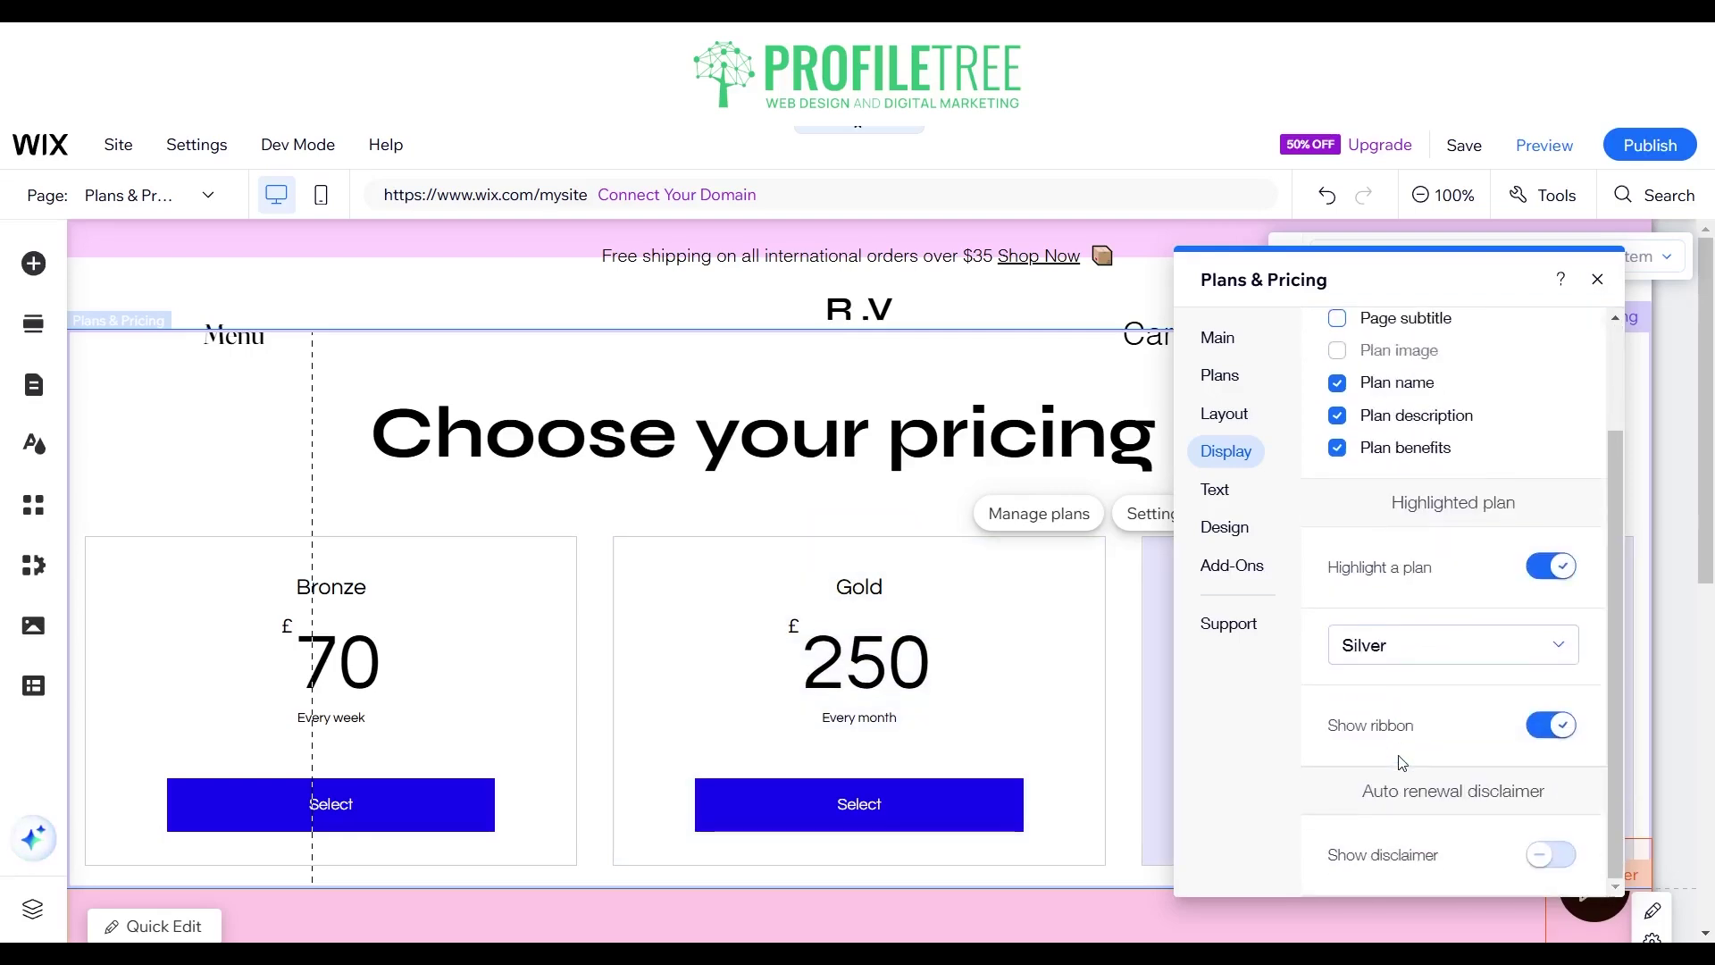
click(1559, 863)
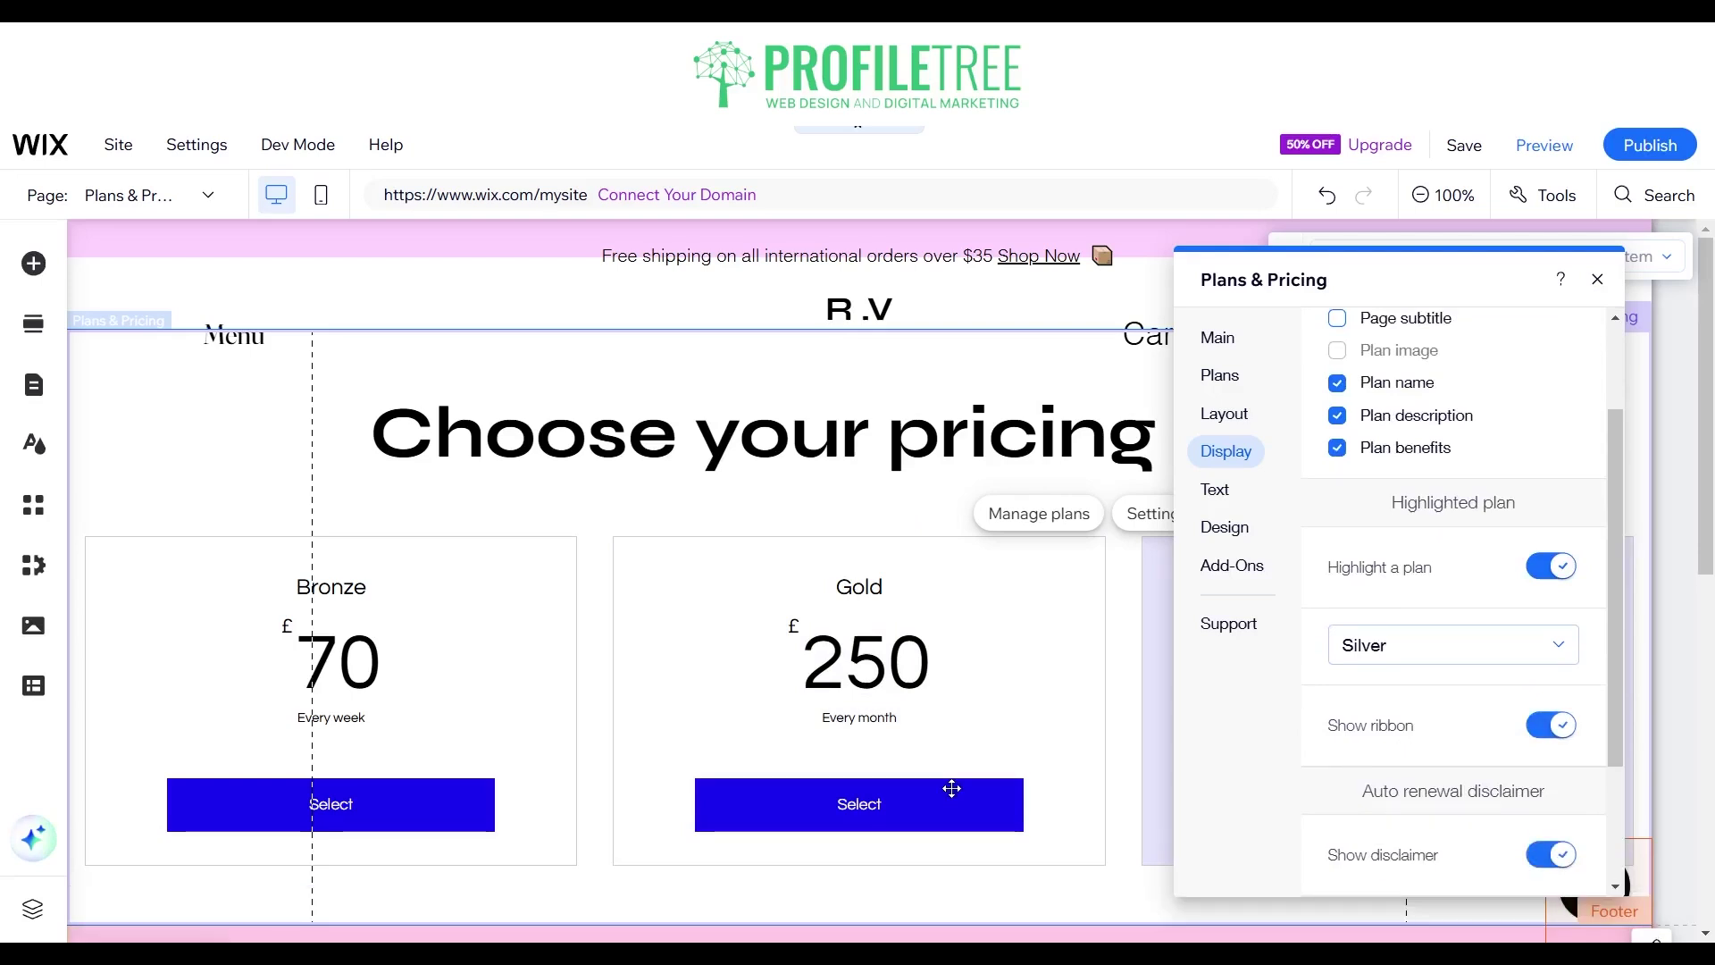
scroll(951, 787, down, 1)
scroll(952, 787, up, 1)
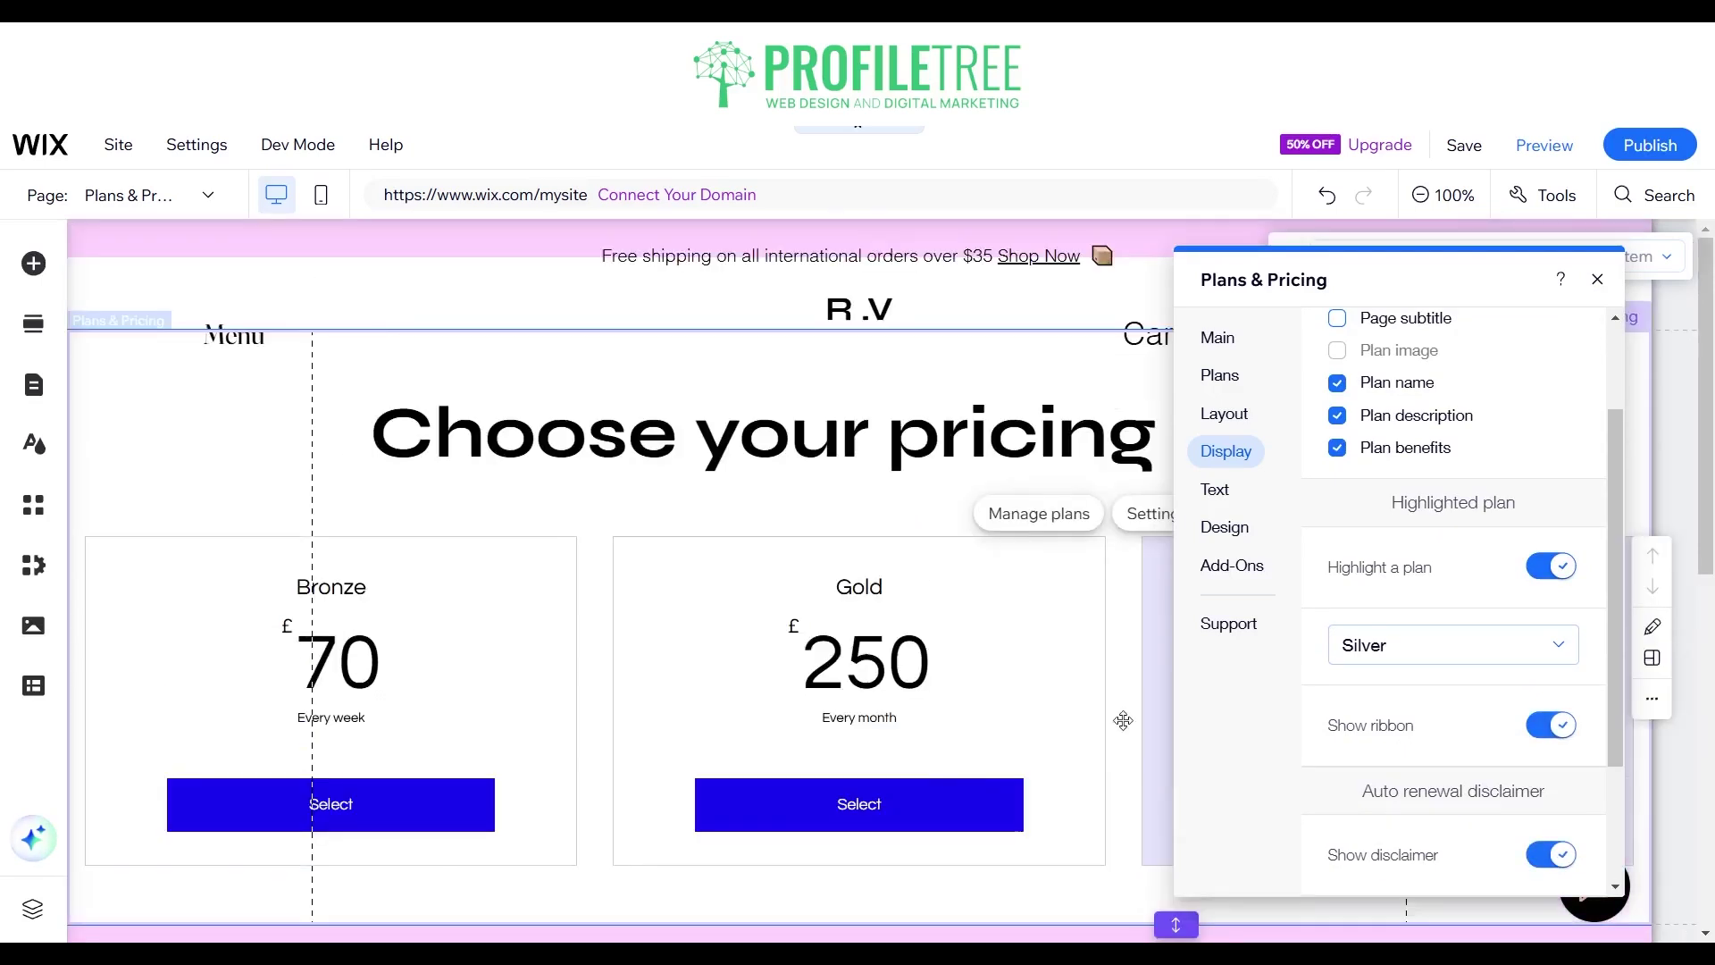
Examine the widget's text labels, design options and available add-ons for the pricing plans.
click(1211, 500)
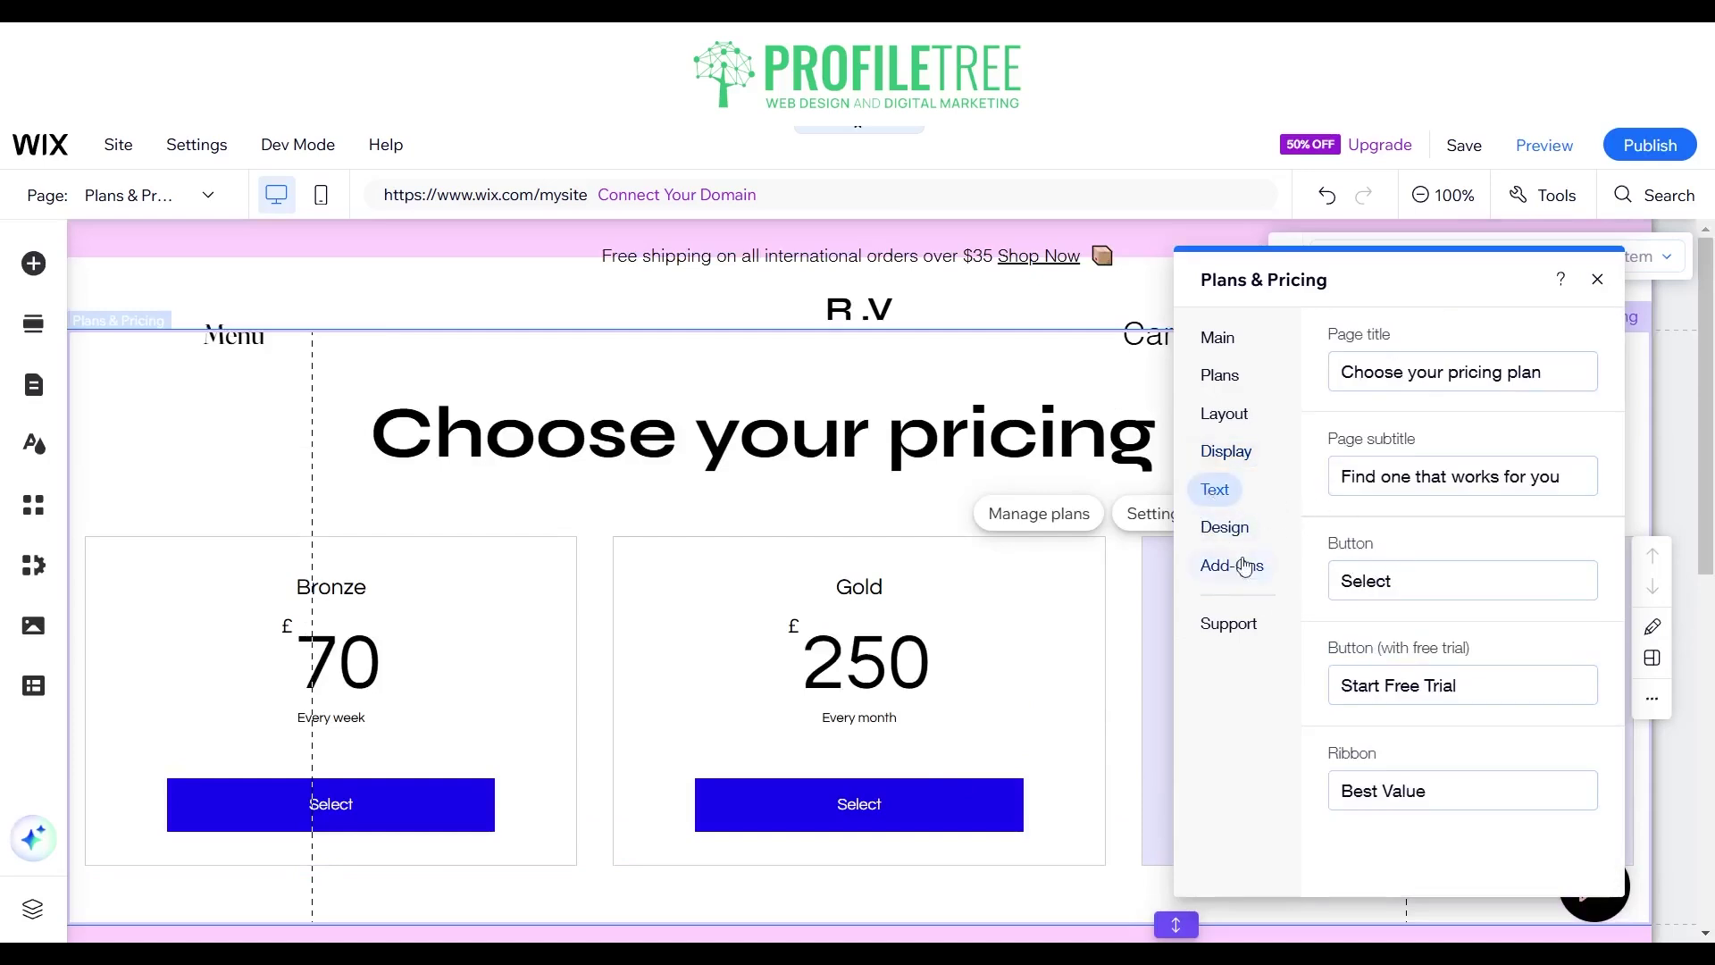
click(1222, 527)
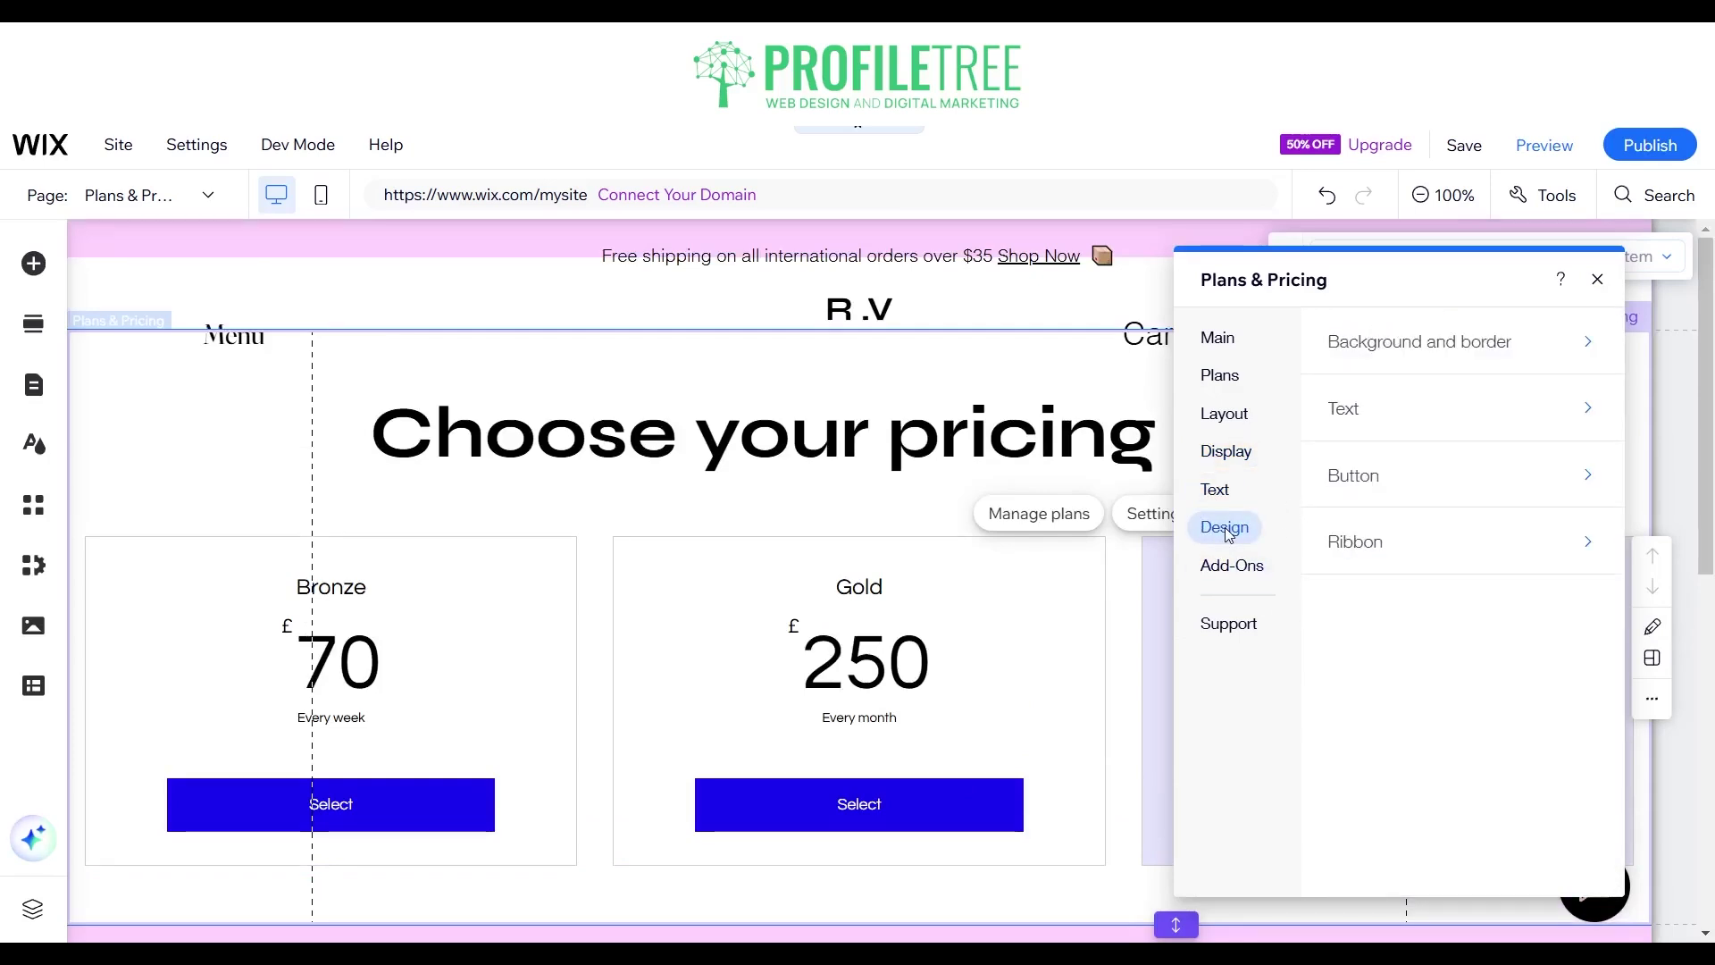
click(1393, 408)
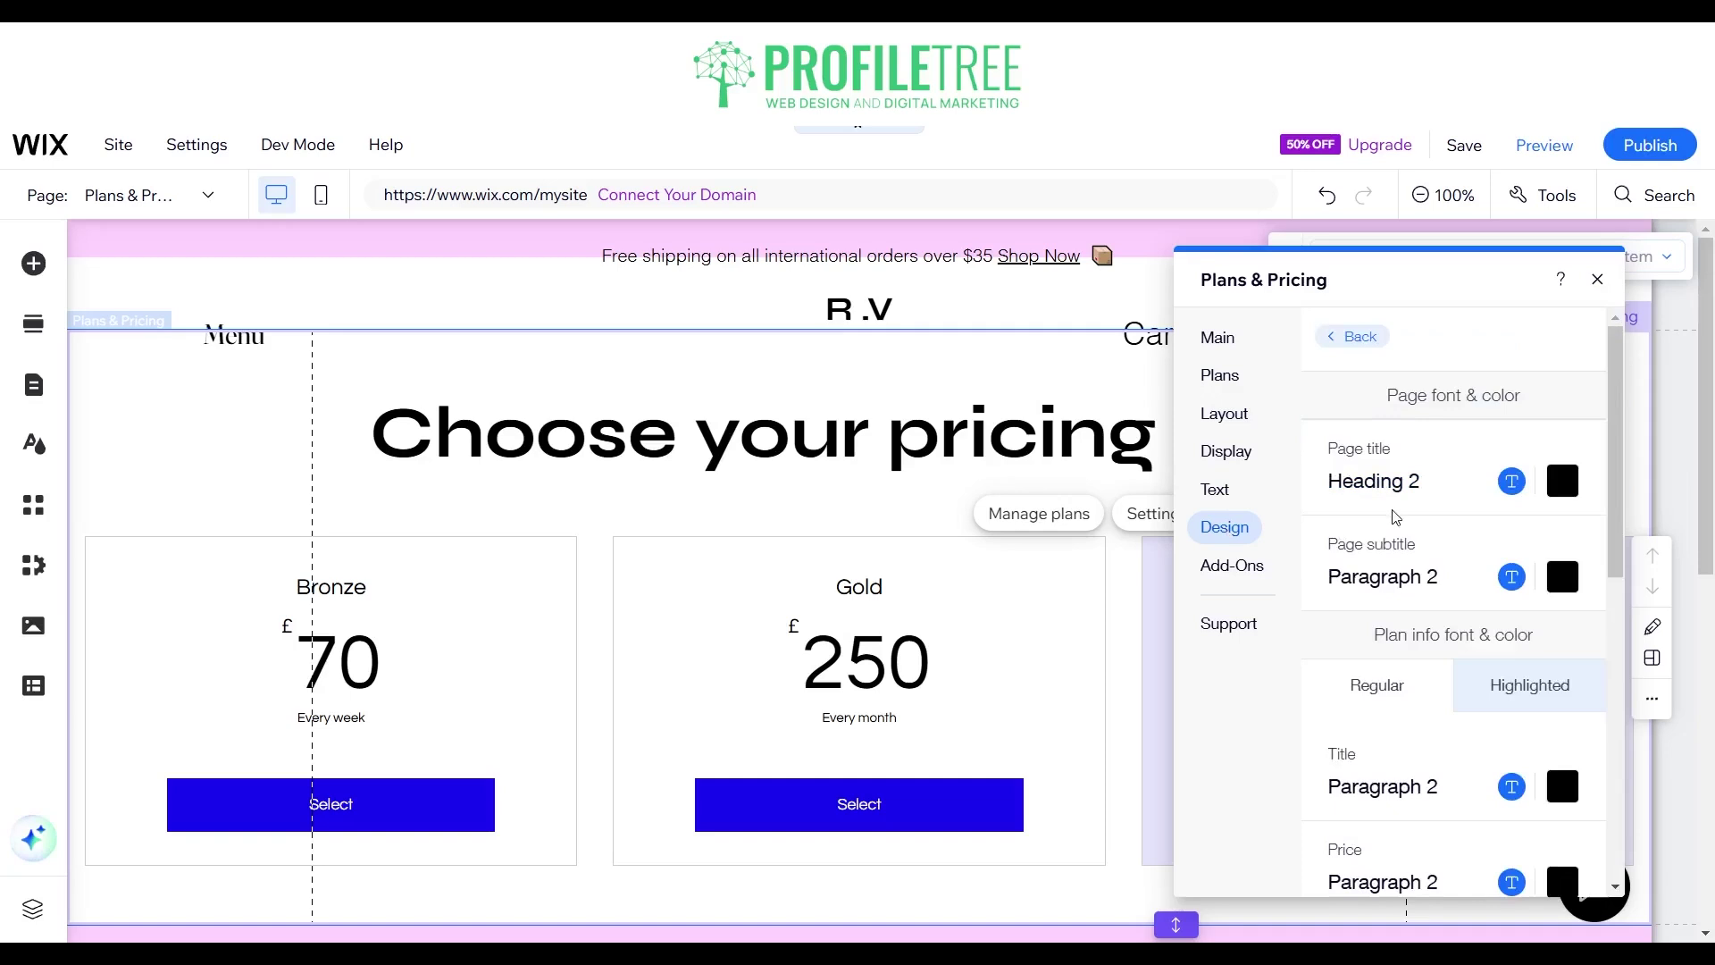
click(1351, 349)
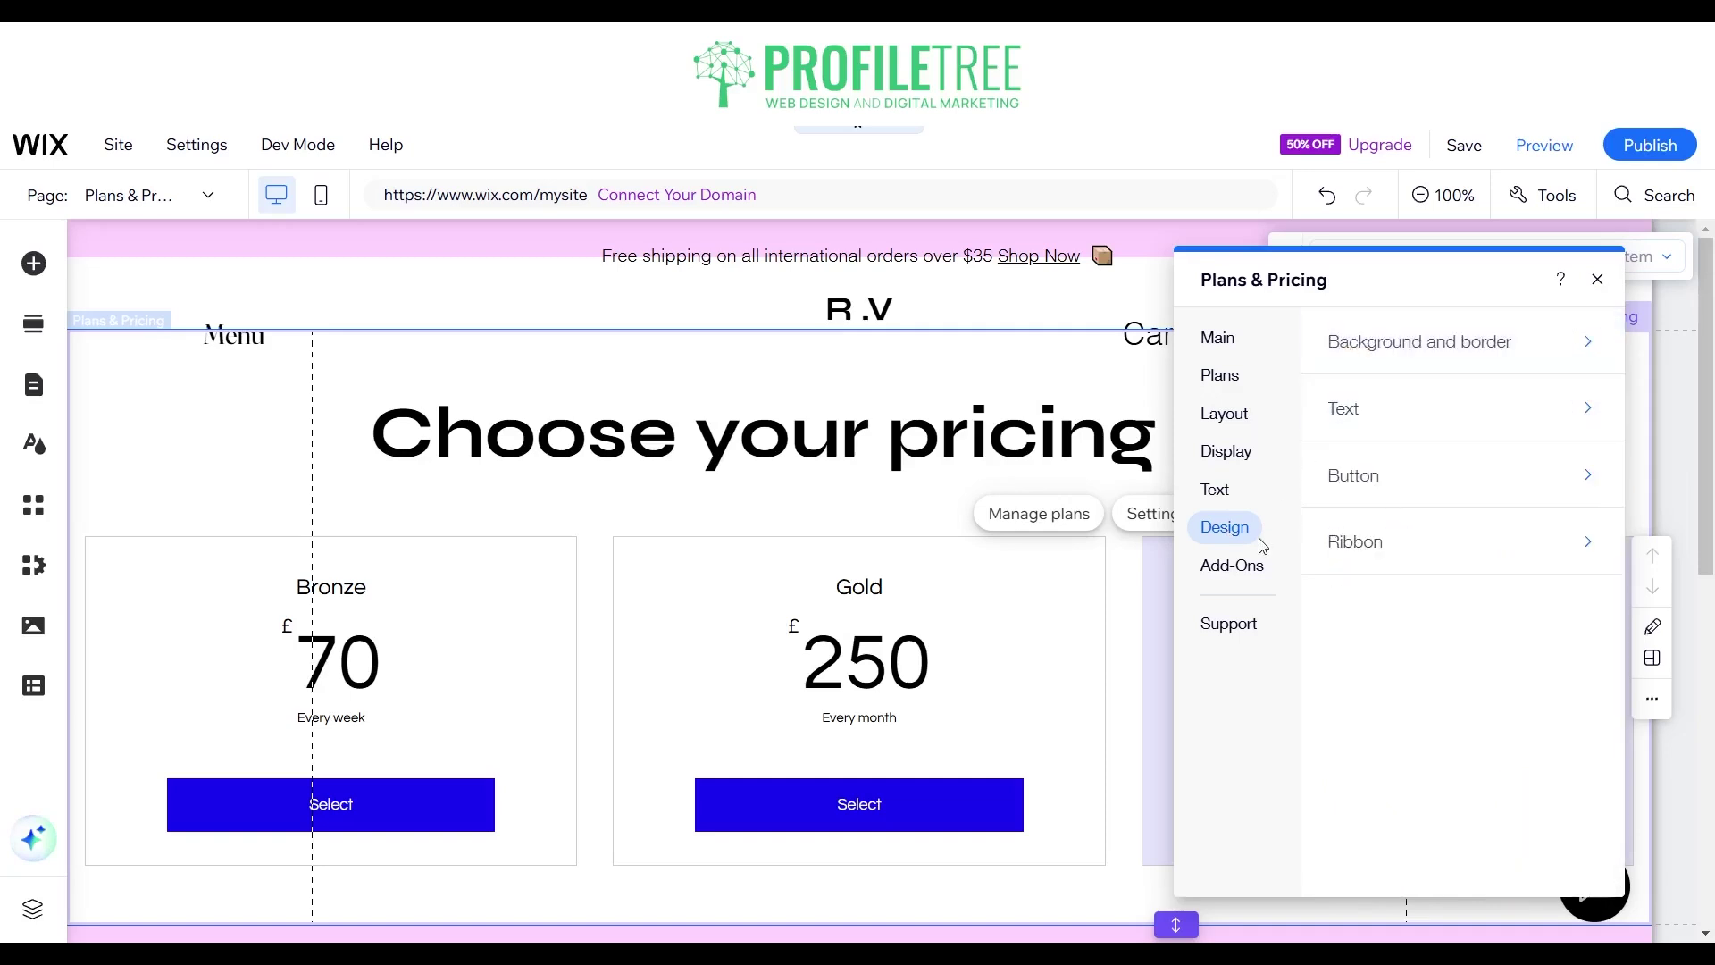
click(1240, 572)
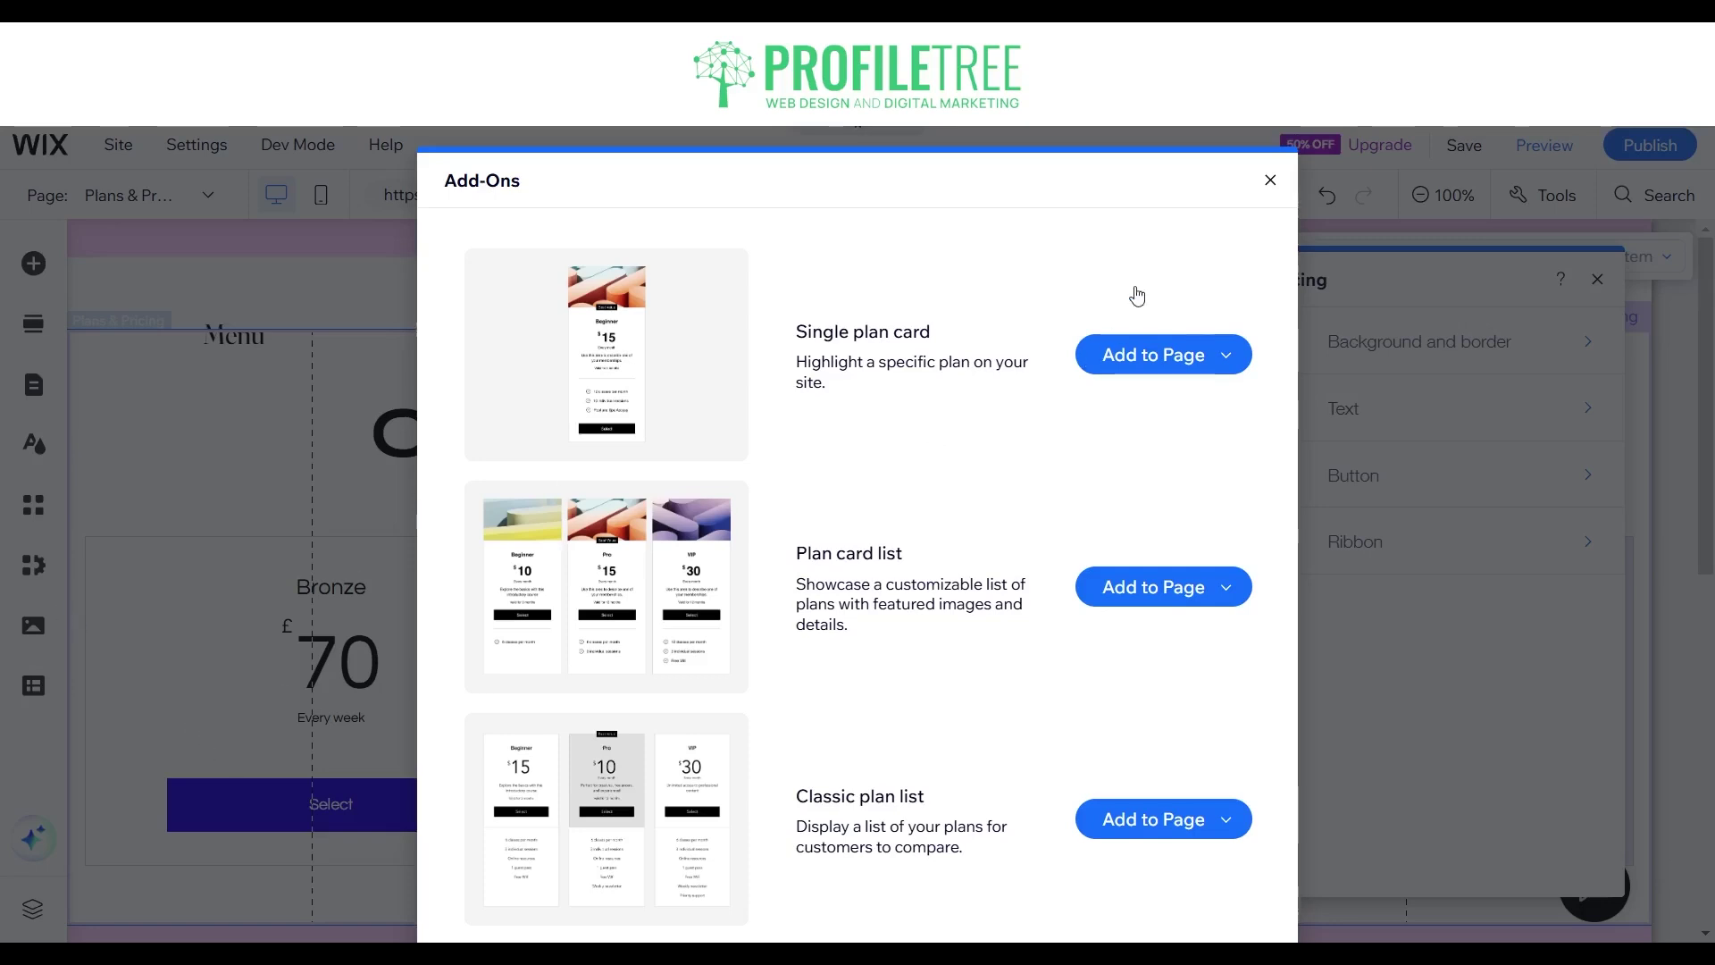
click(1270, 181)
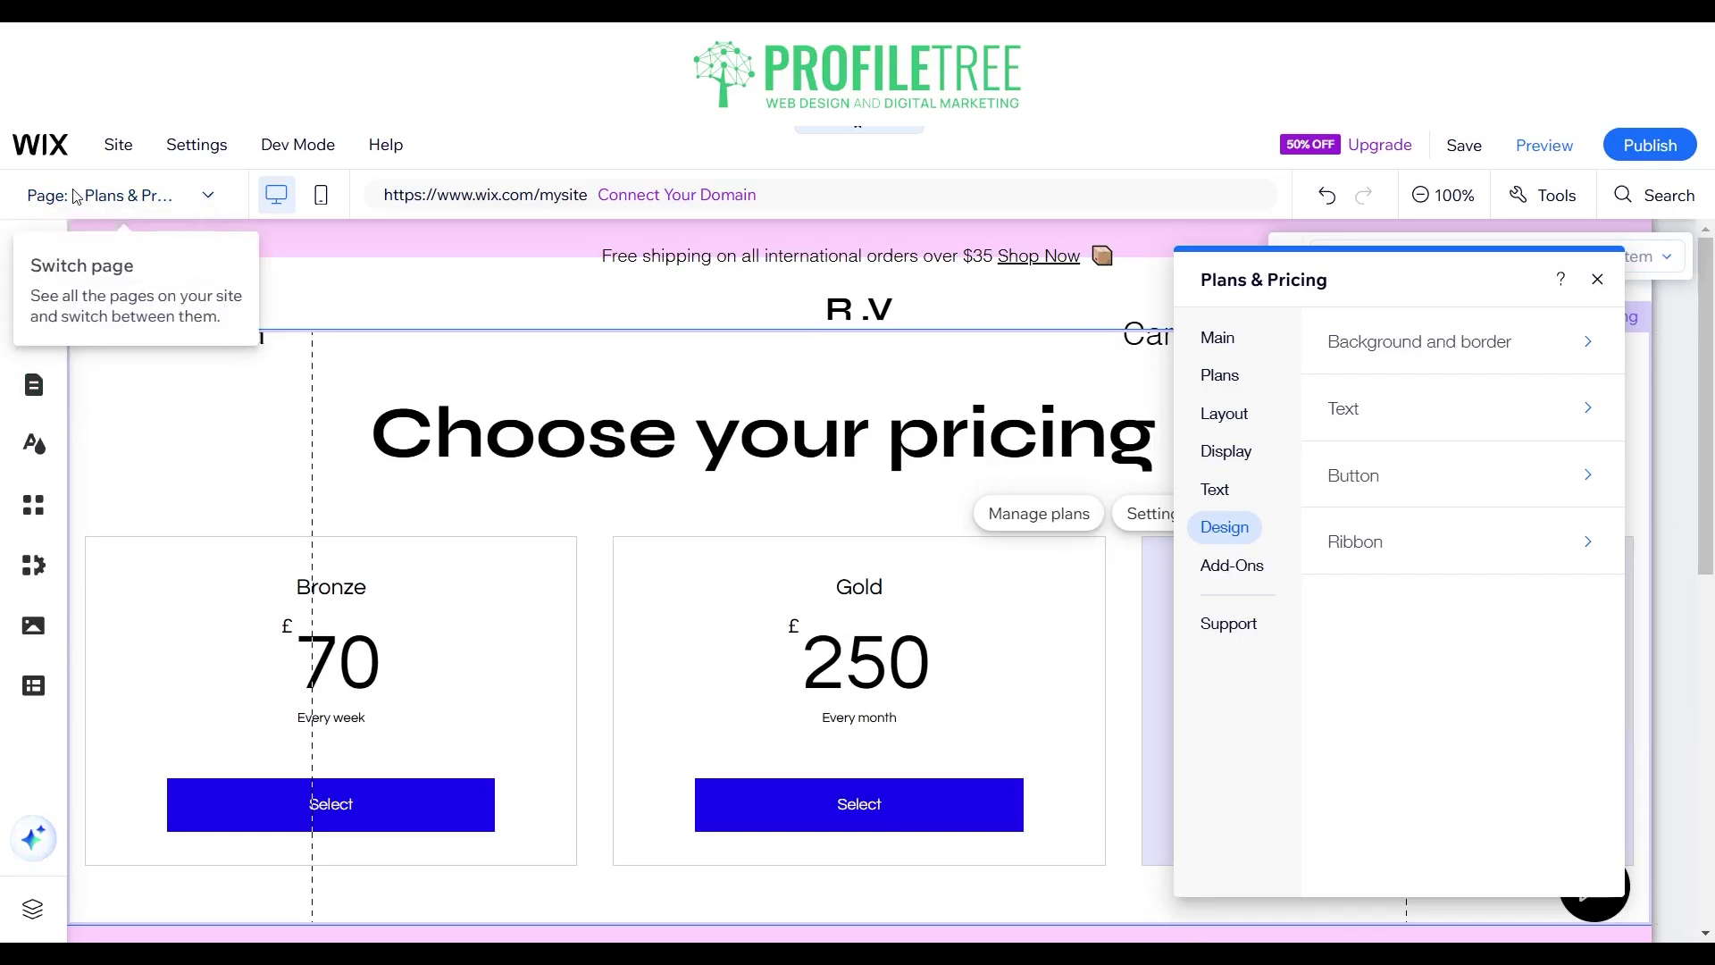
Restrict access to the Our Mission page to site members in its page permissions.
click(103, 196)
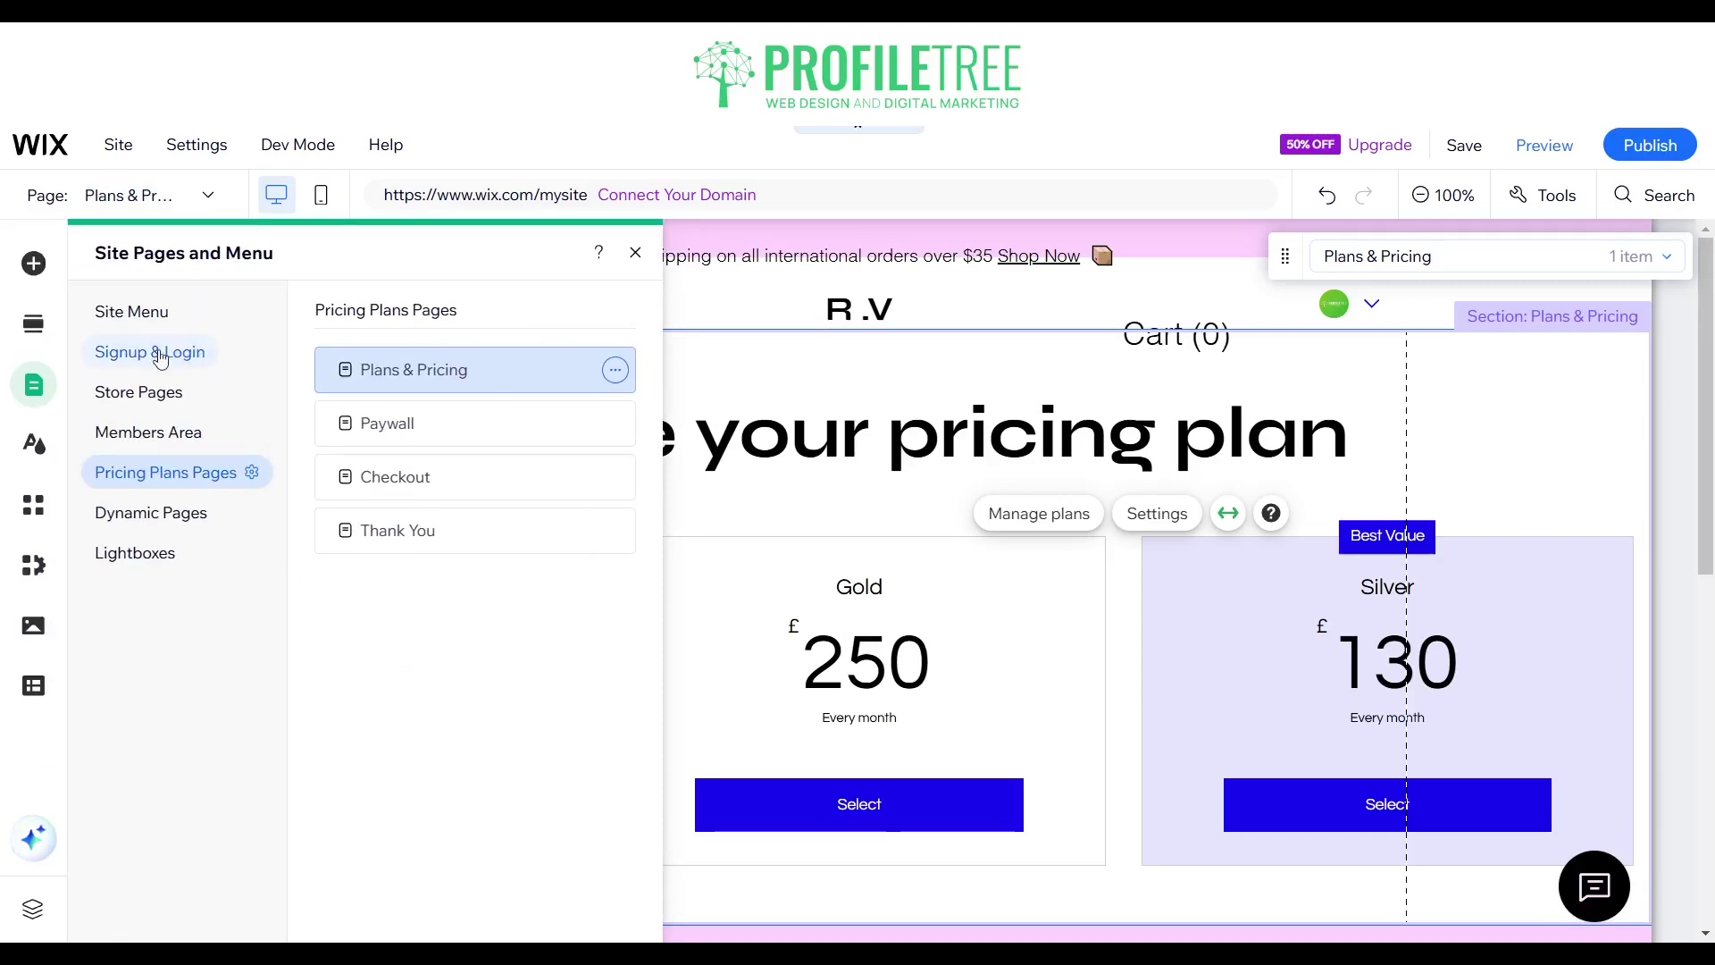
click(149, 305)
mouse_move(616, 489)
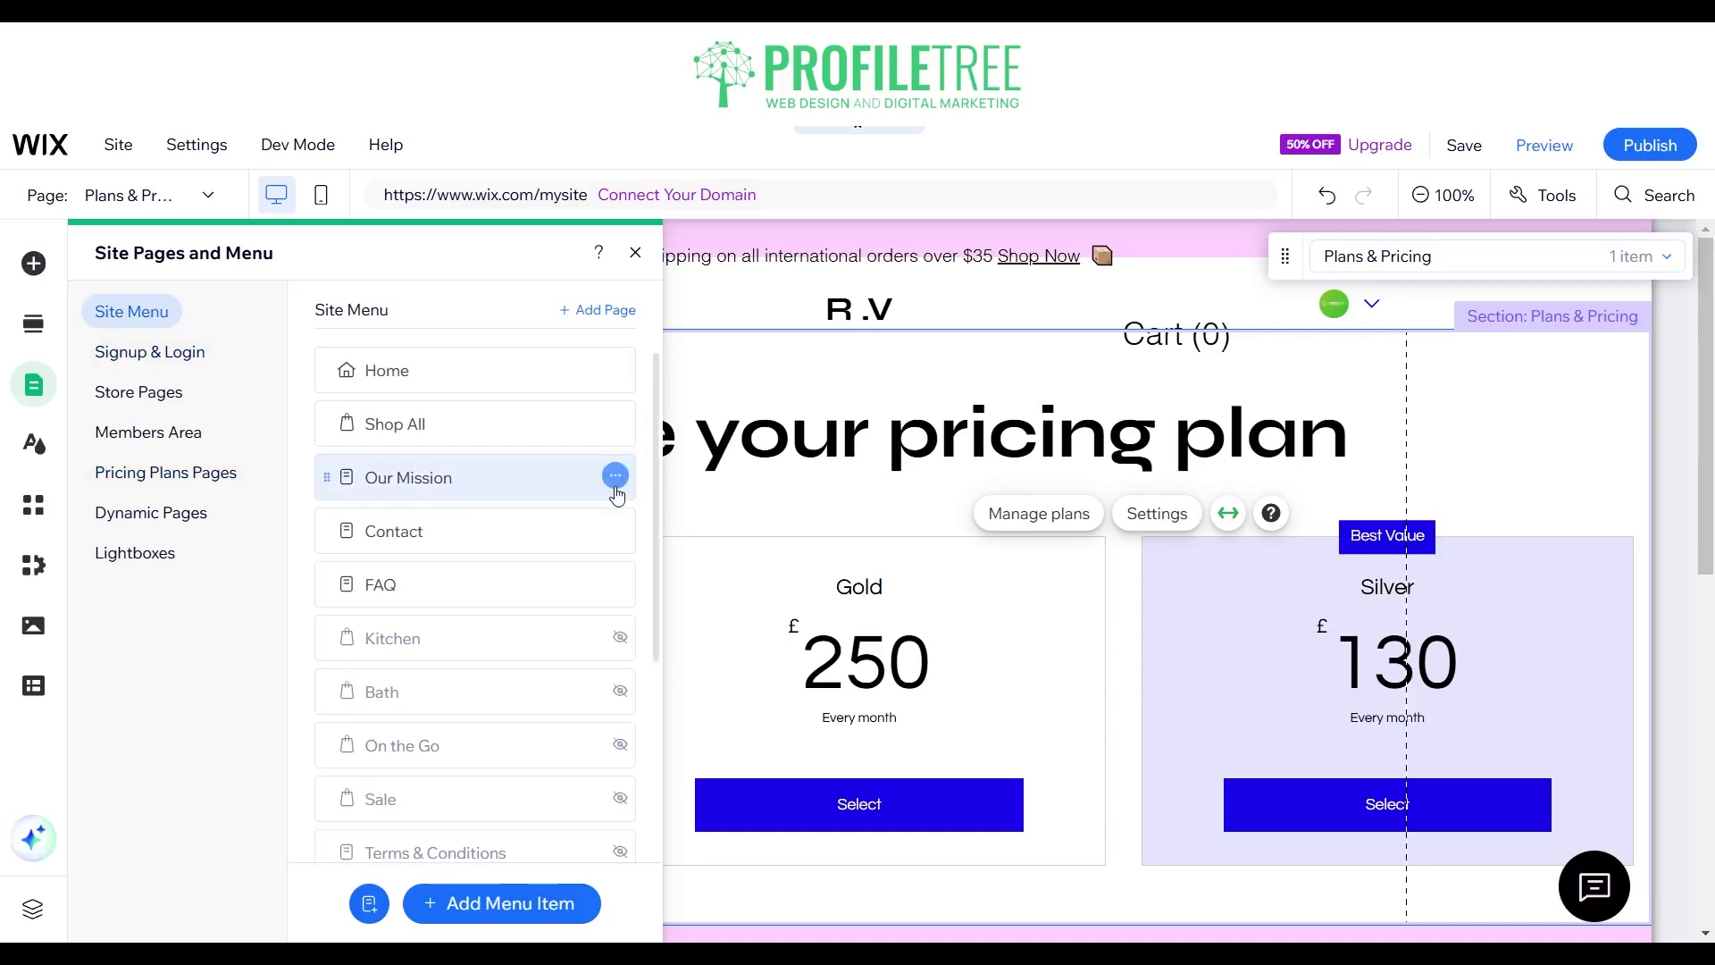
click(615, 477)
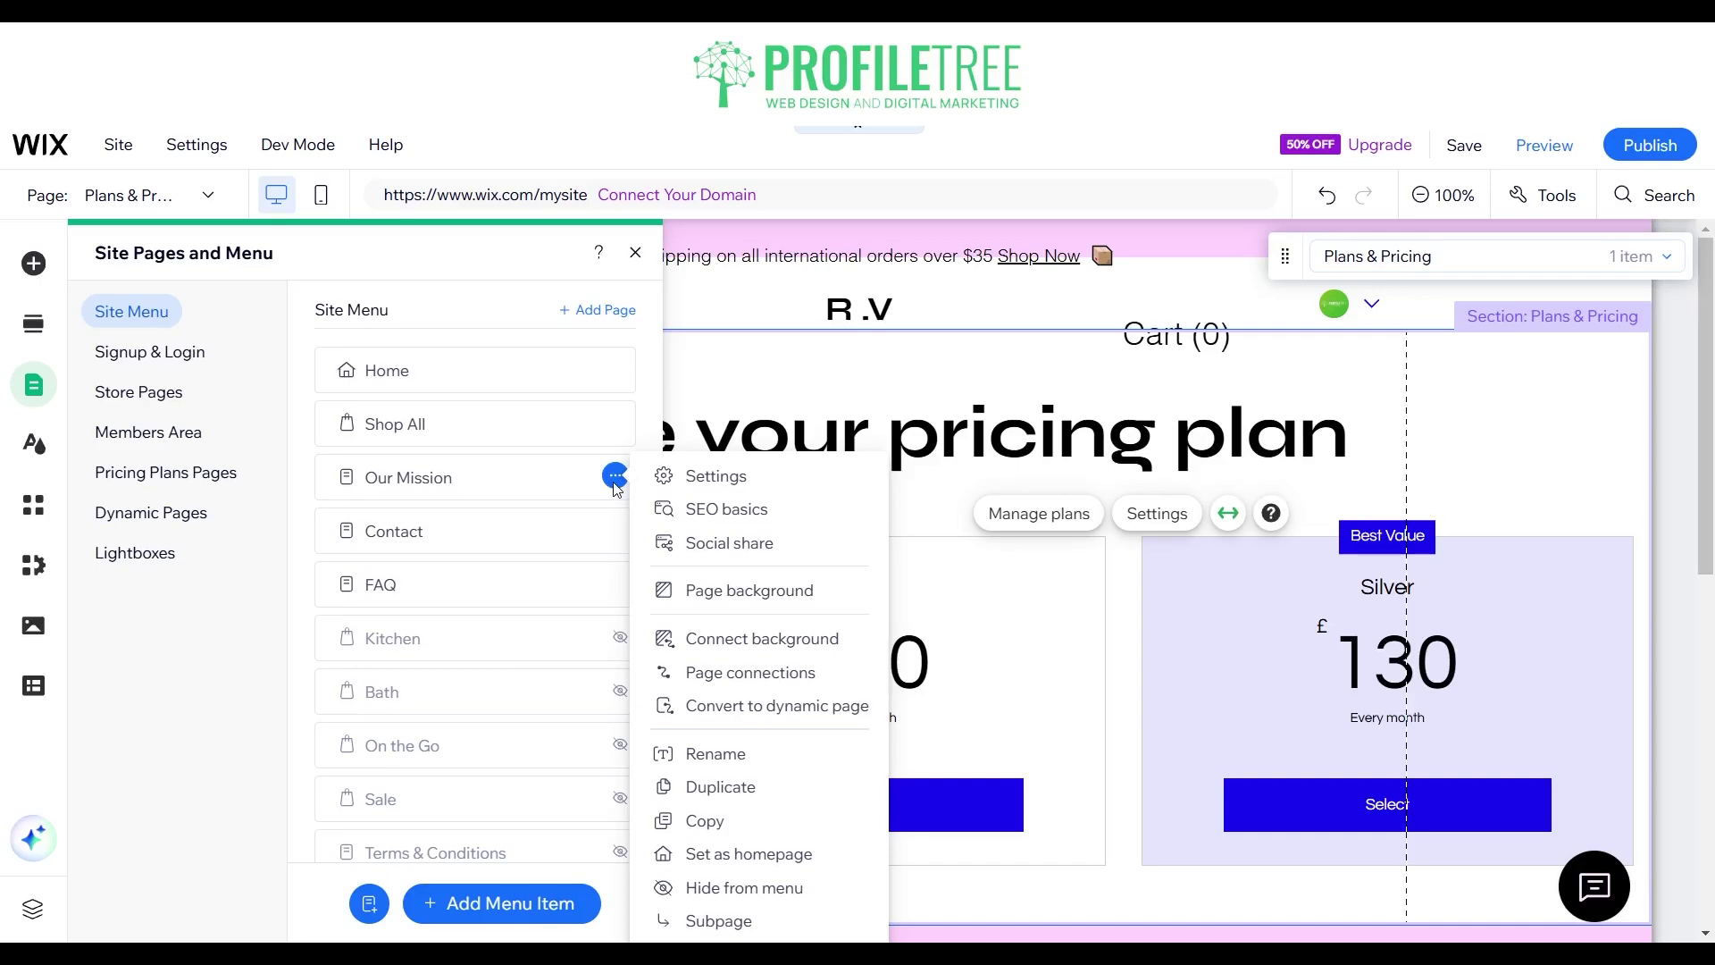
click(691, 483)
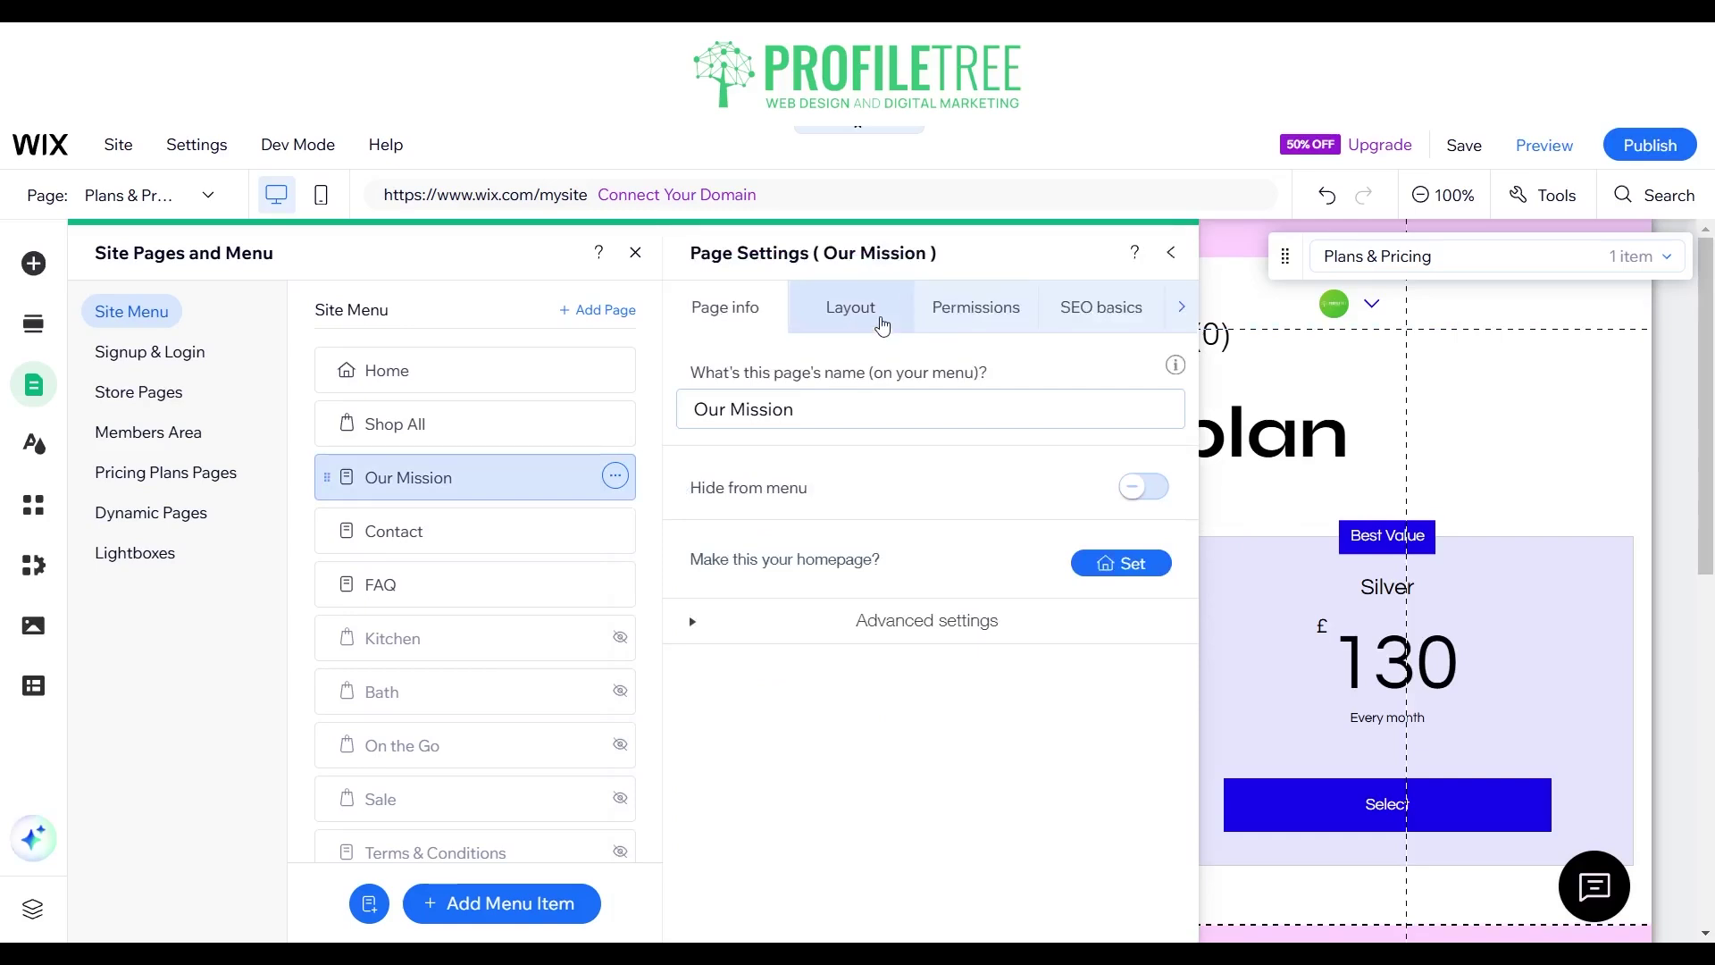
click(936, 319)
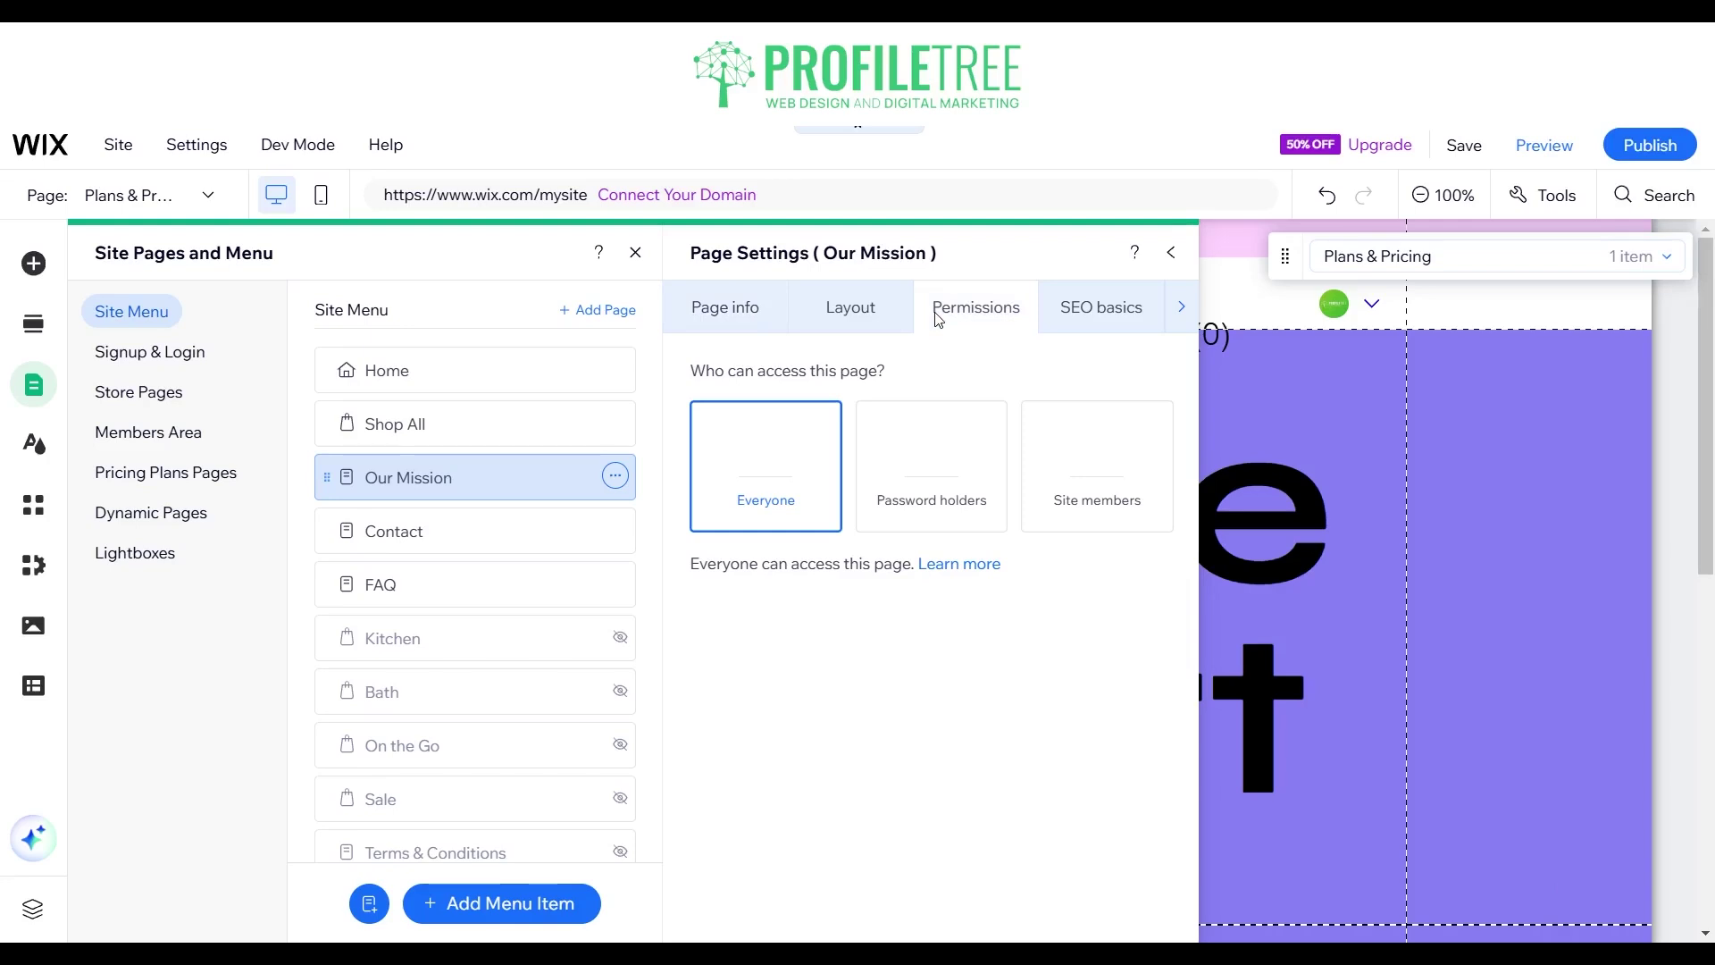
click(1098, 467)
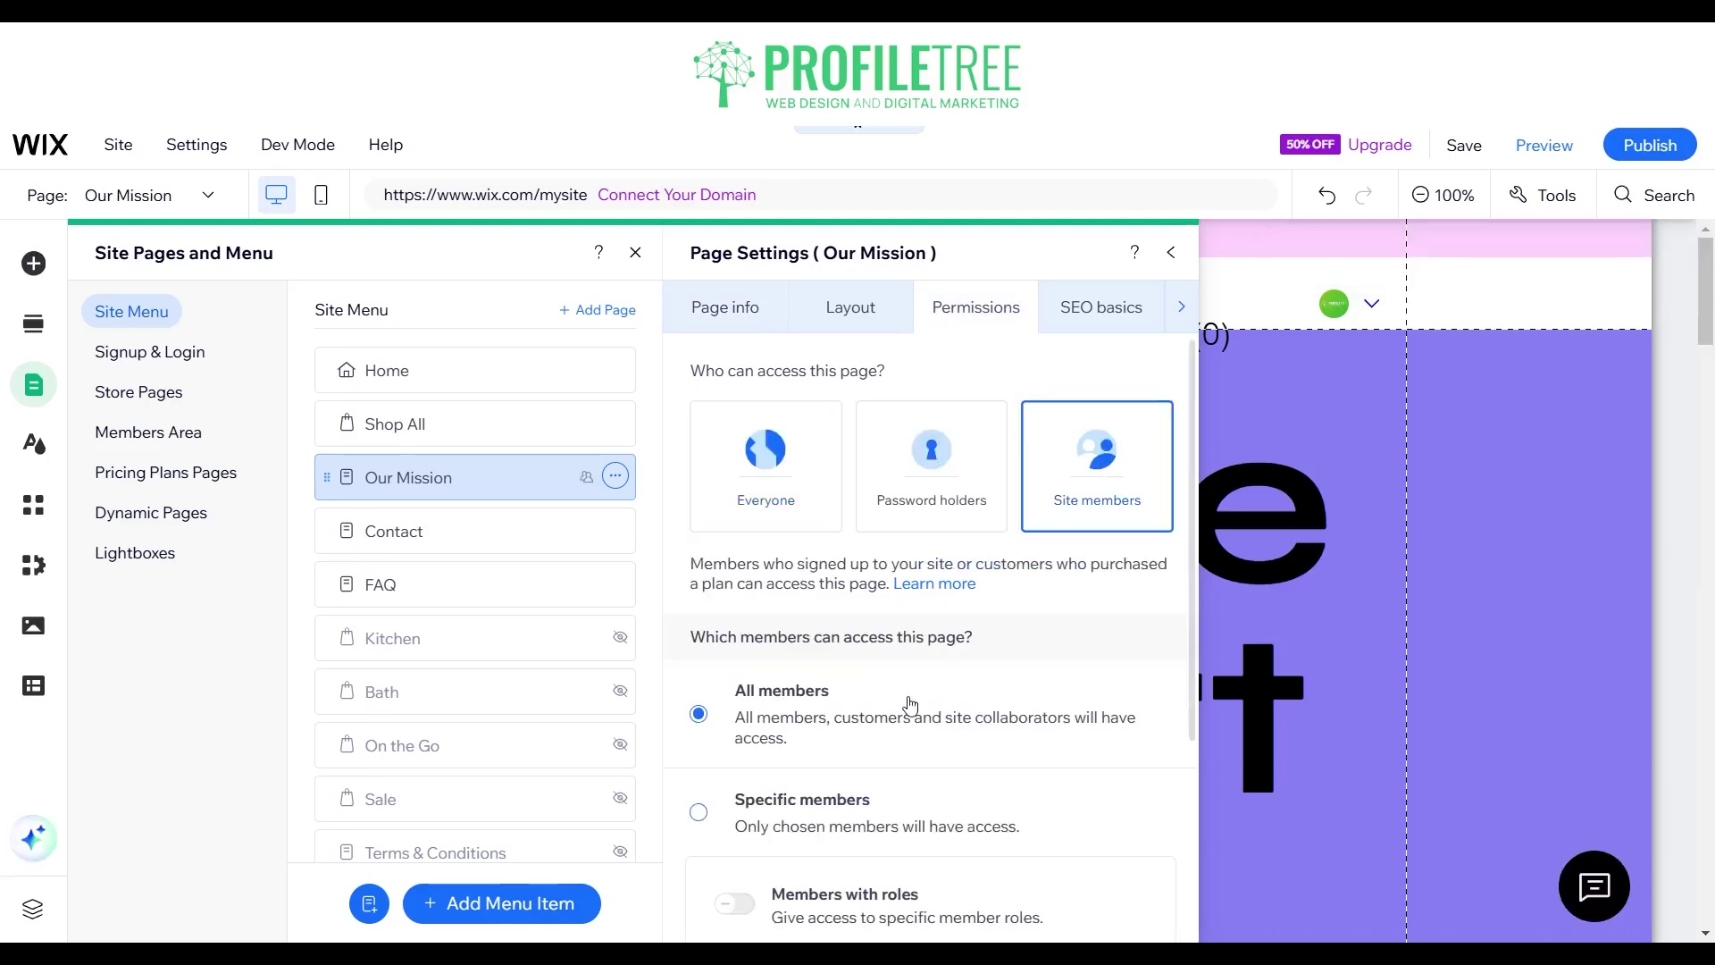
Limit the Our Mission page to specific members and enable access for members with plan subscriptions.
scroll(909, 706, down, 2)
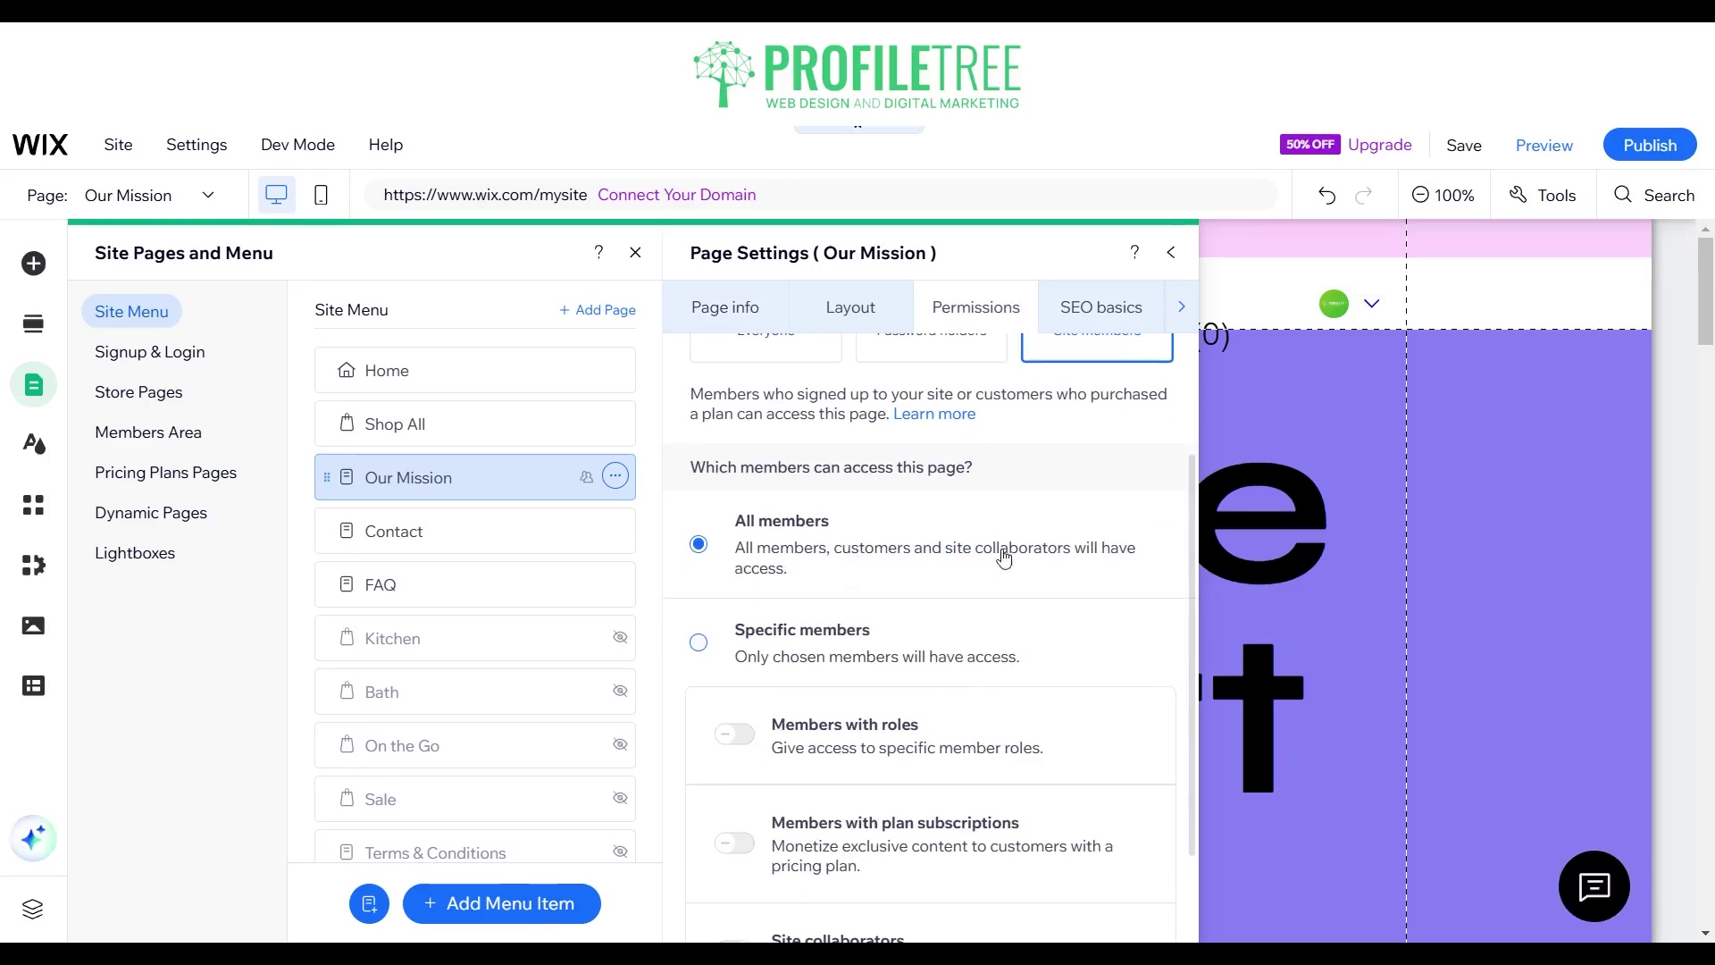
scroll(808, 591, down, 2)
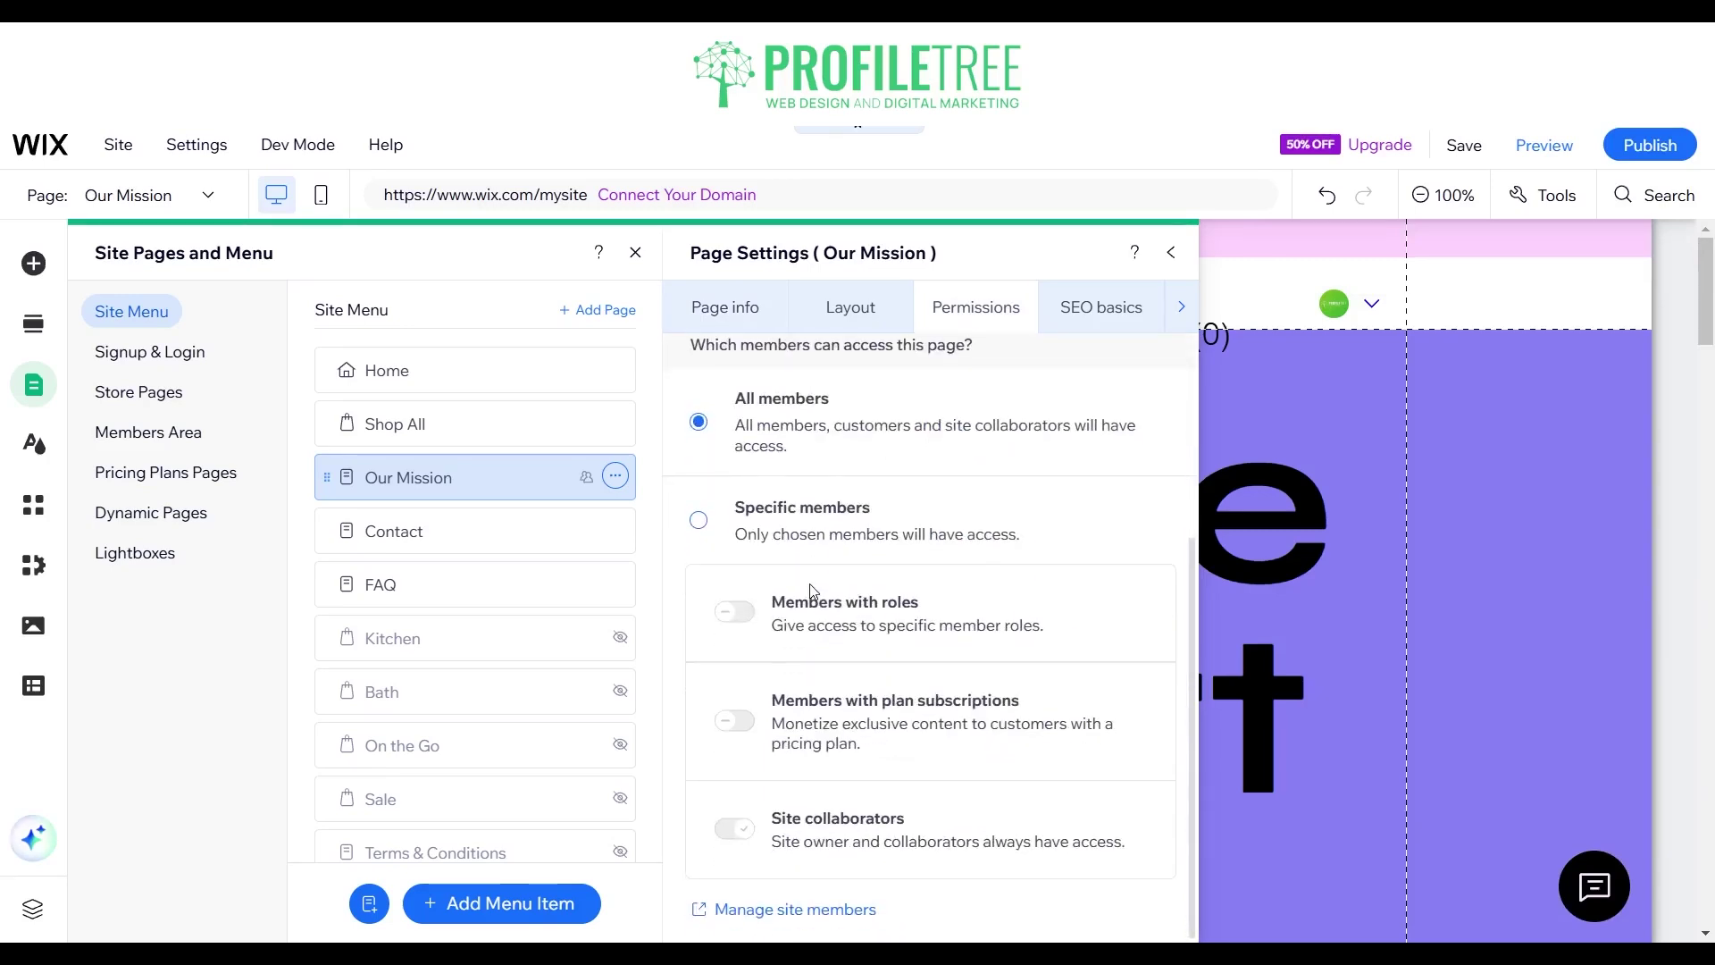
click(712, 523)
click(751, 734)
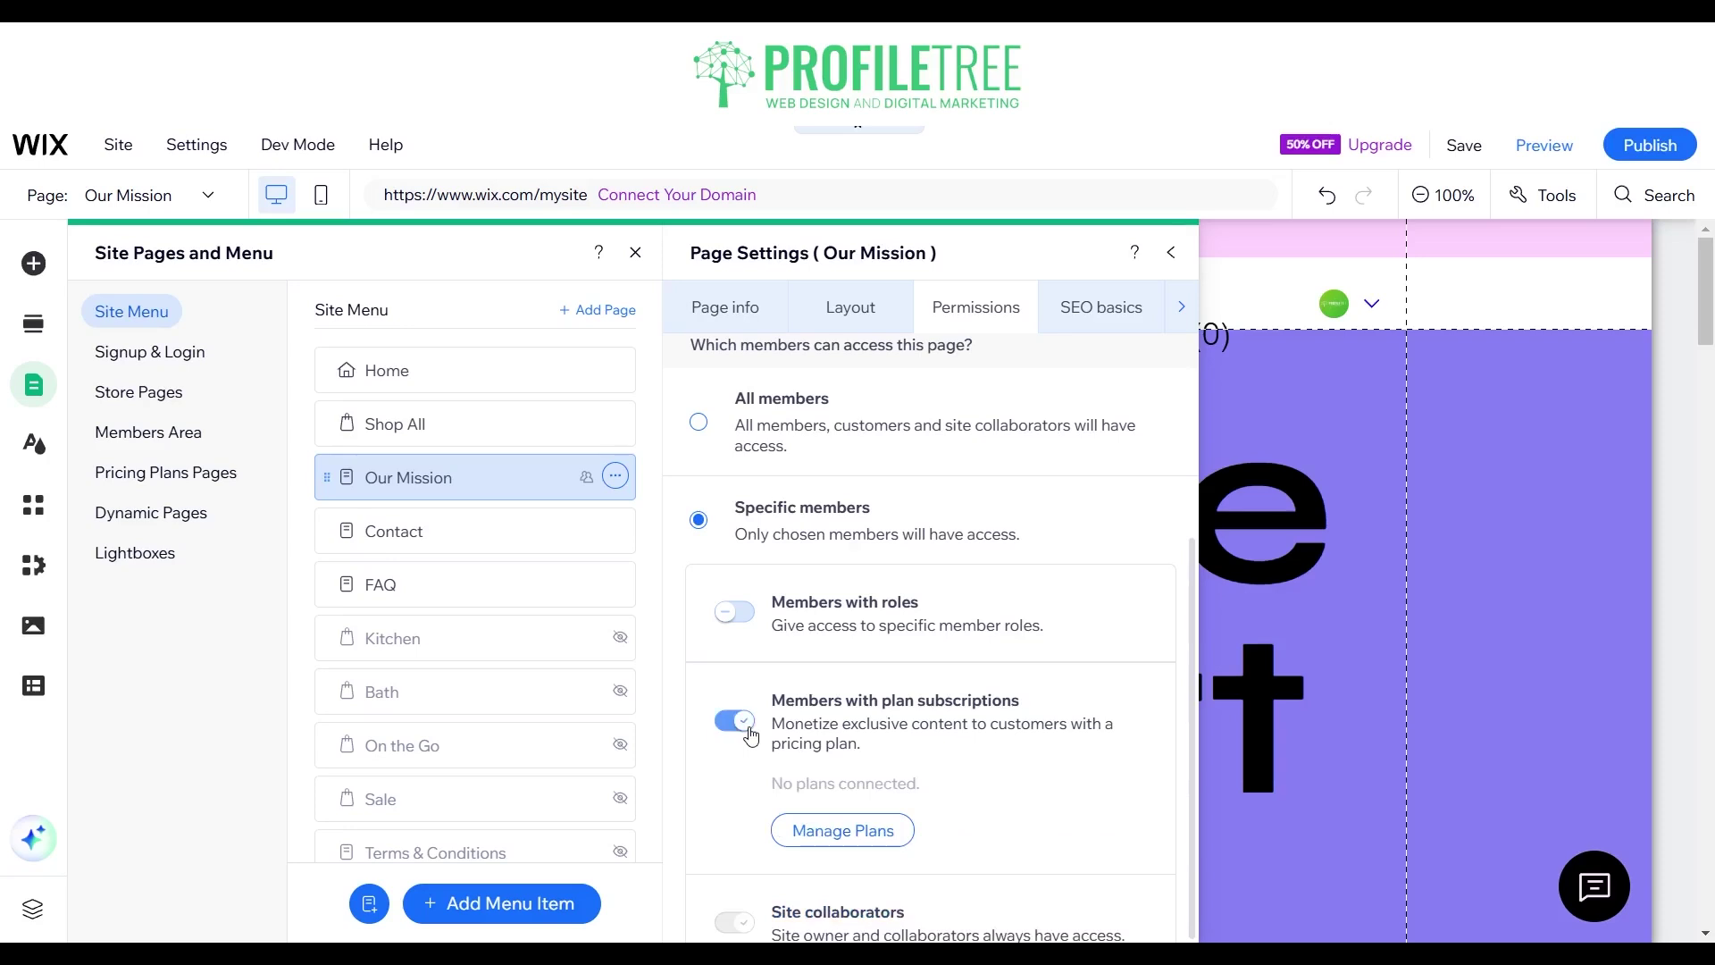
Connect the Gold plan to the page's plan subscription access, and check the plan selection.
click(840, 843)
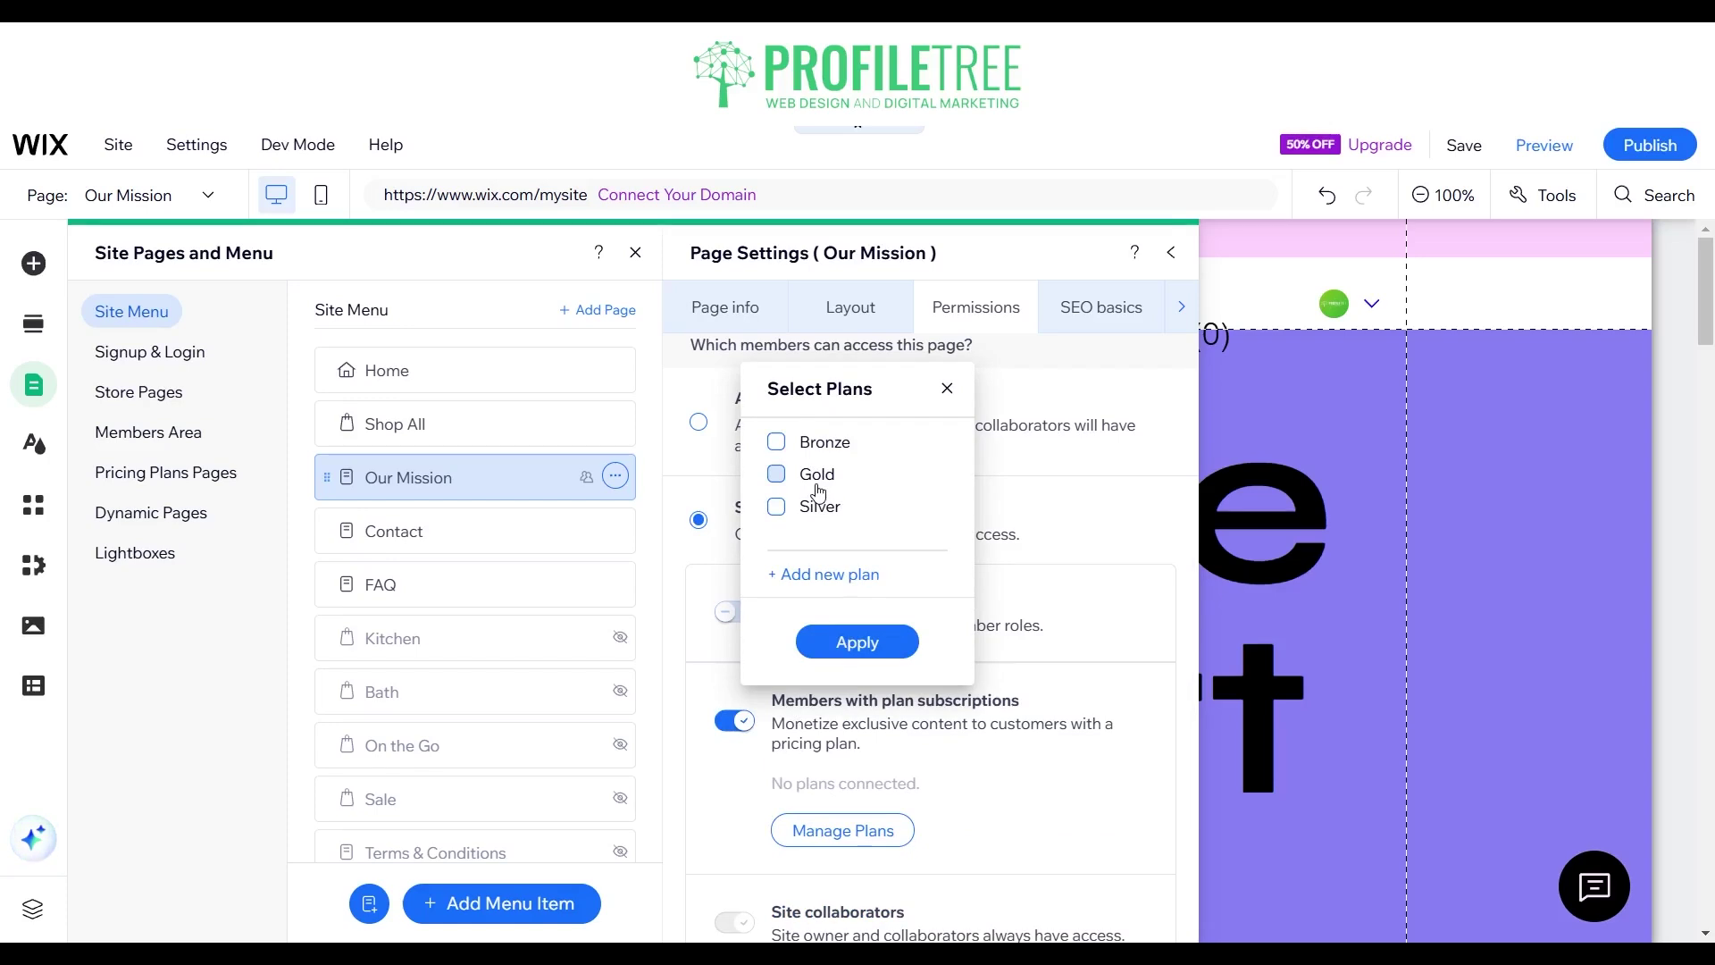
click(816, 489)
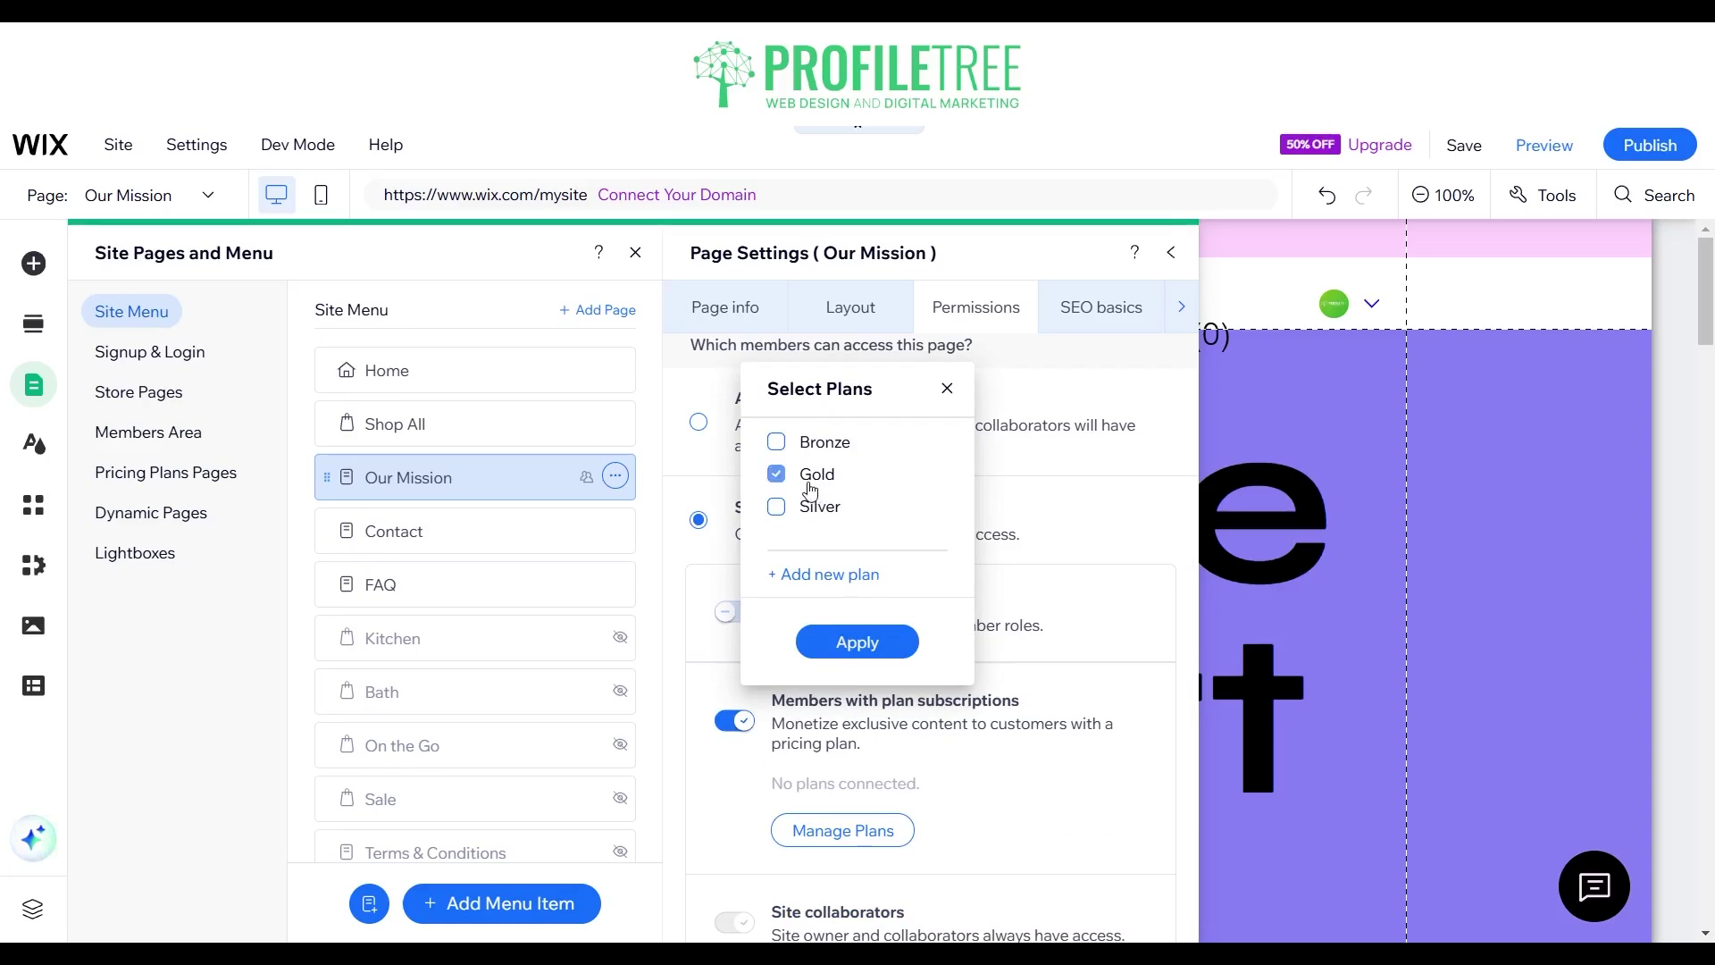
click(859, 647)
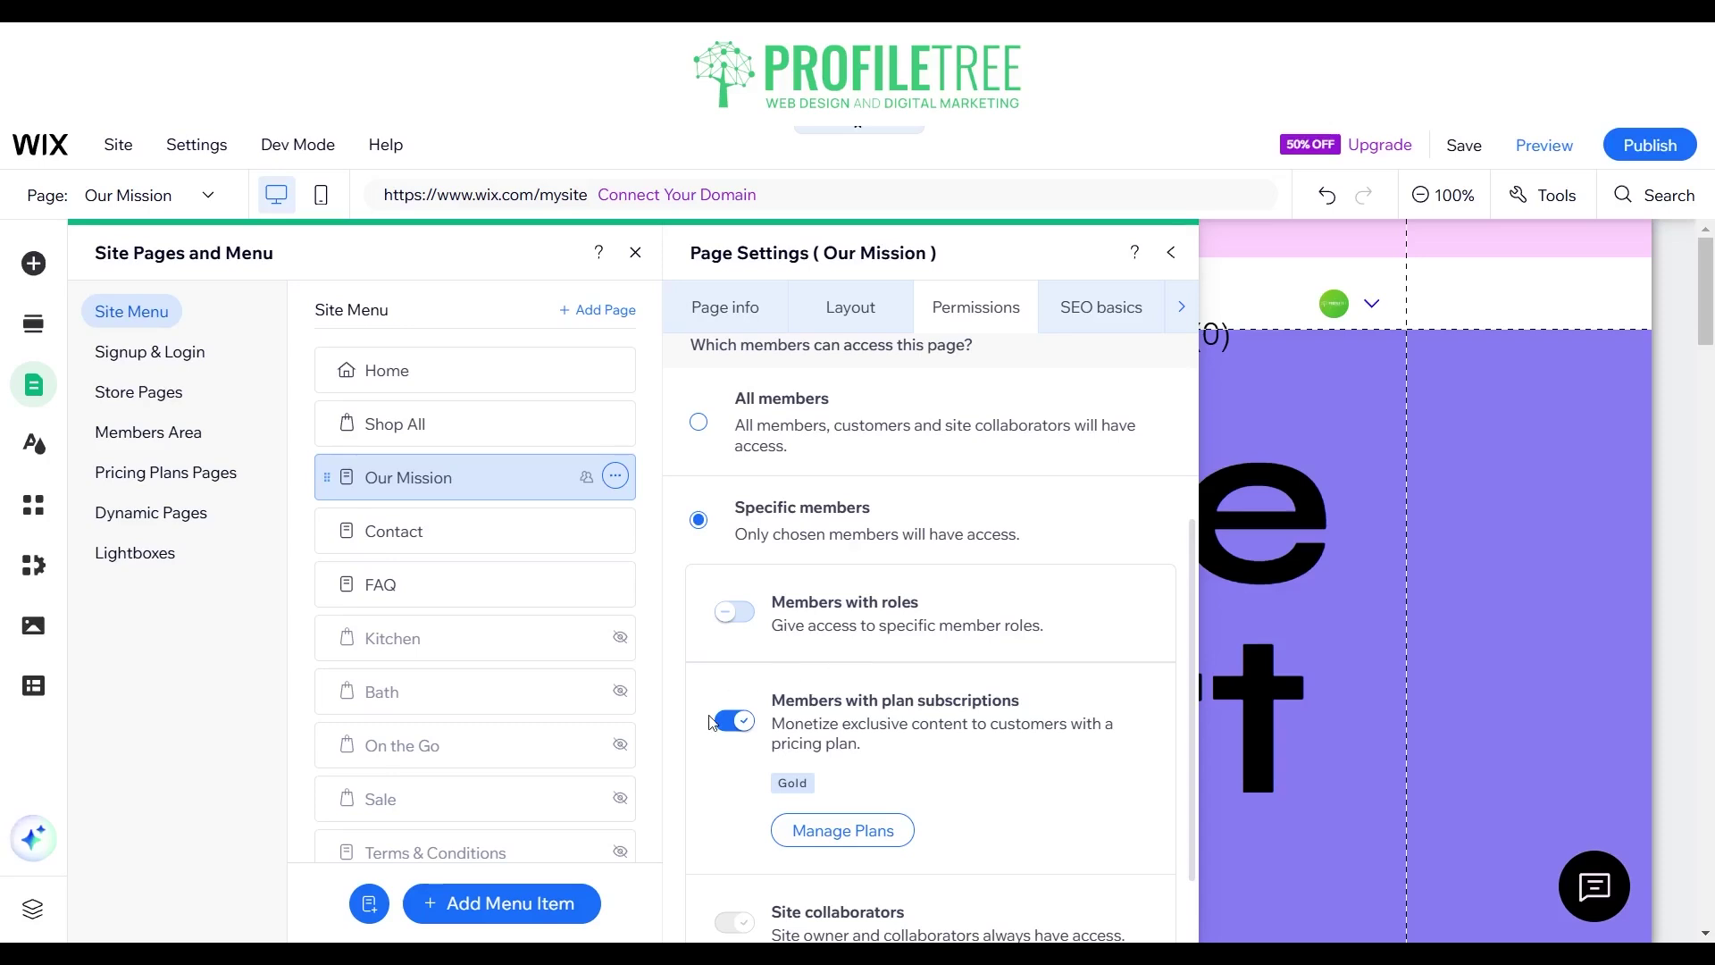
click(823, 830)
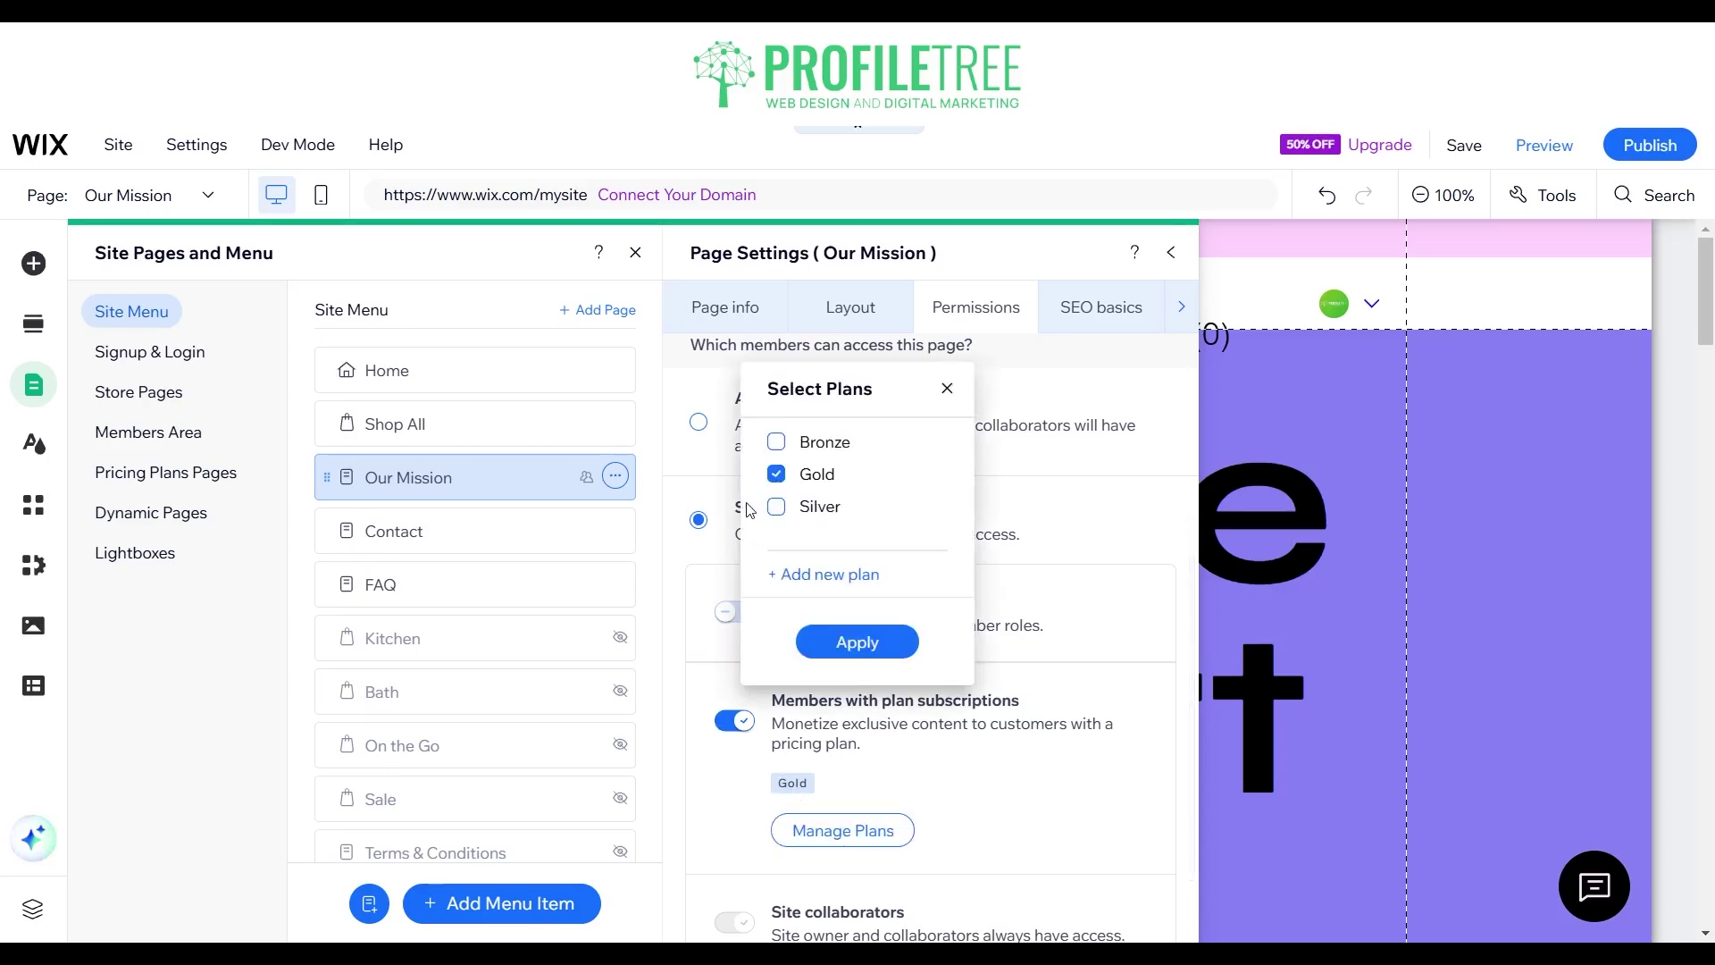
click(949, 388)
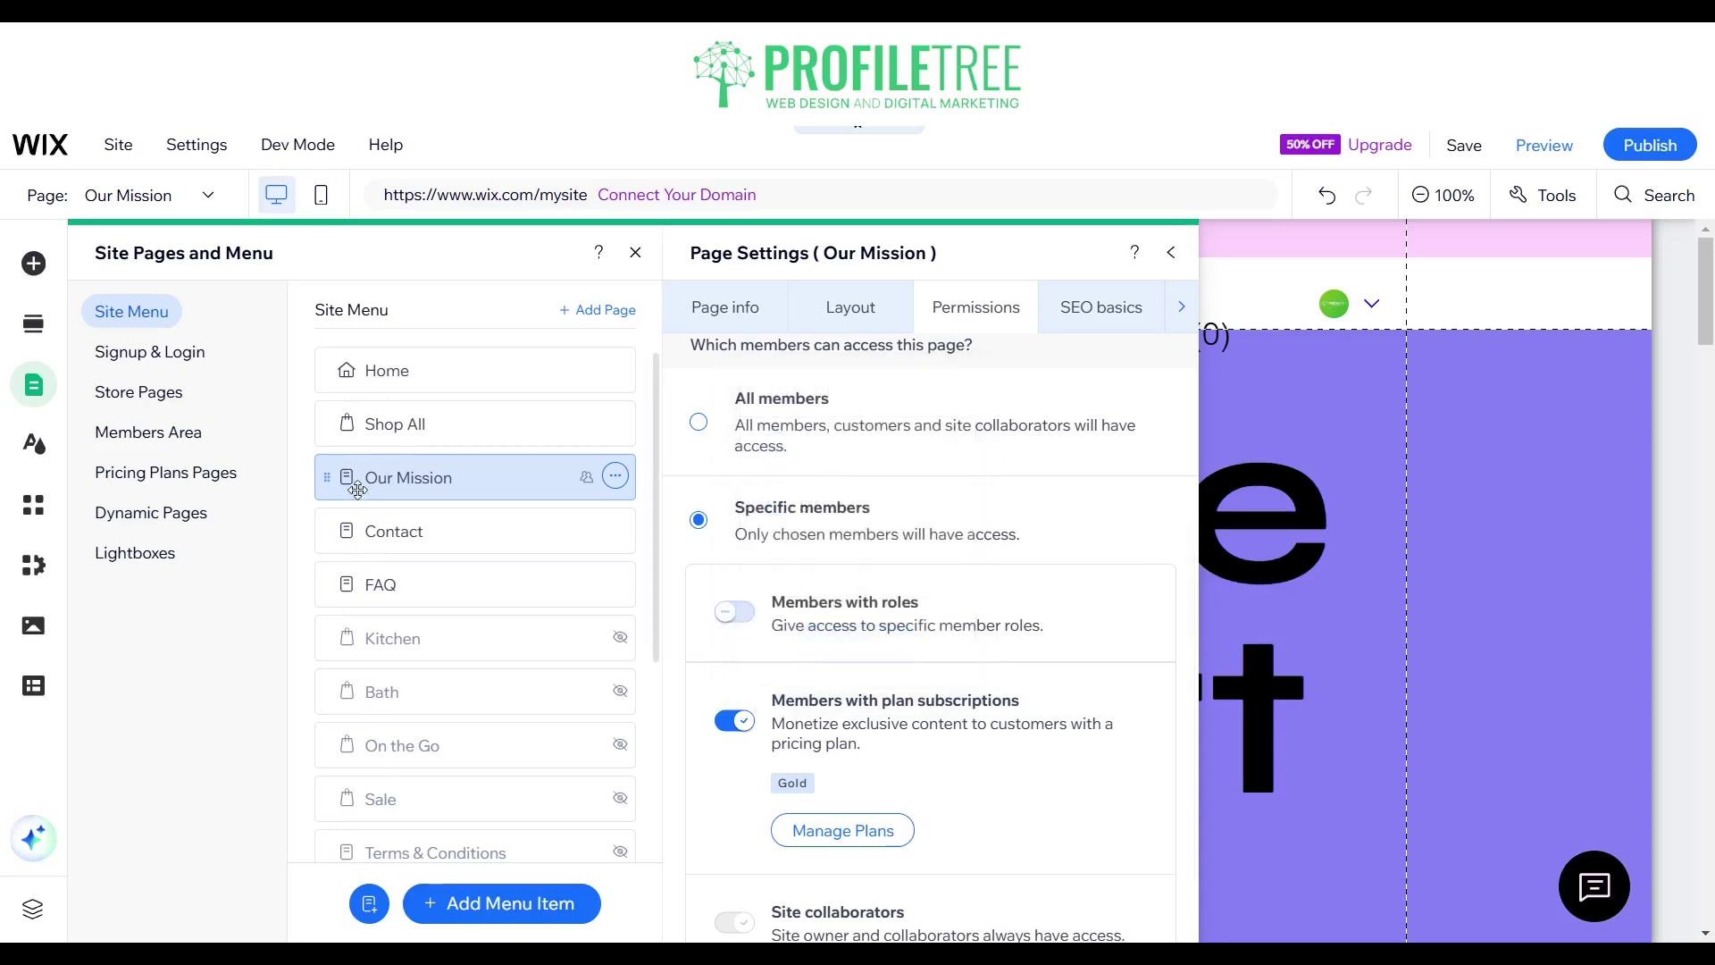